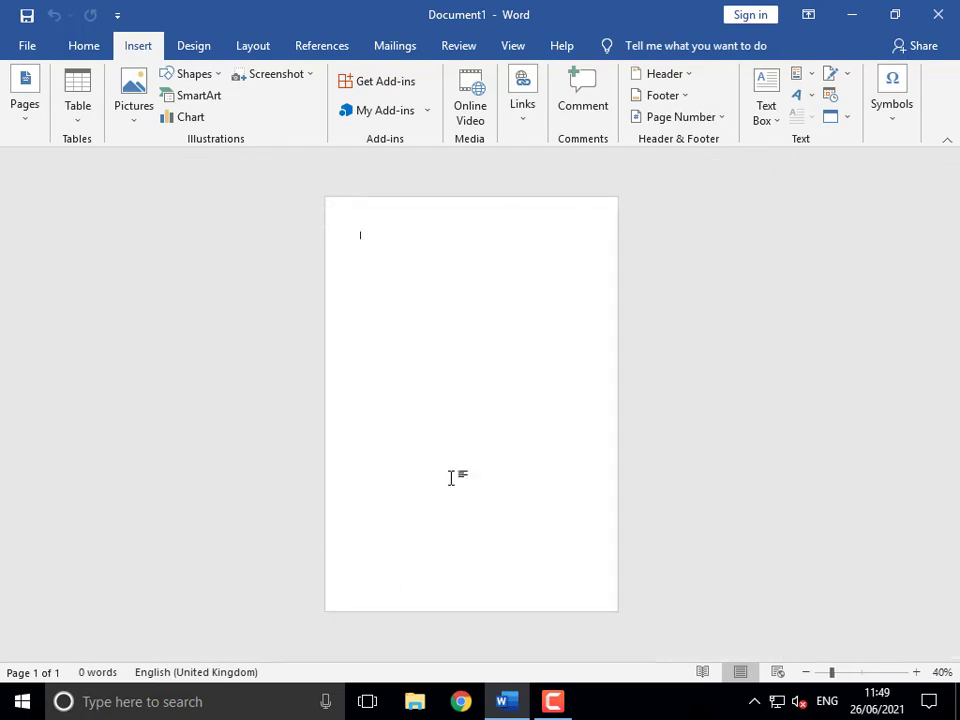
- Show the built-in cover page designs such as Austin, Banded, Facet and Grid
{"action": "left_click", "coordinate": [25, 100]}
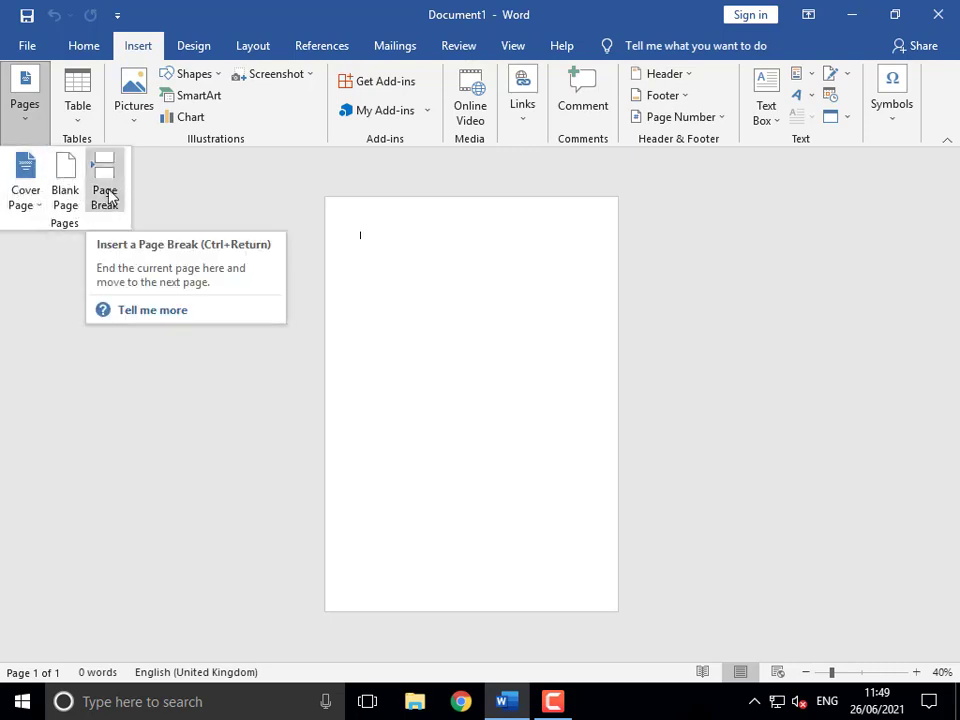
{"action": "left_click", "coordinate": [38, 205]}
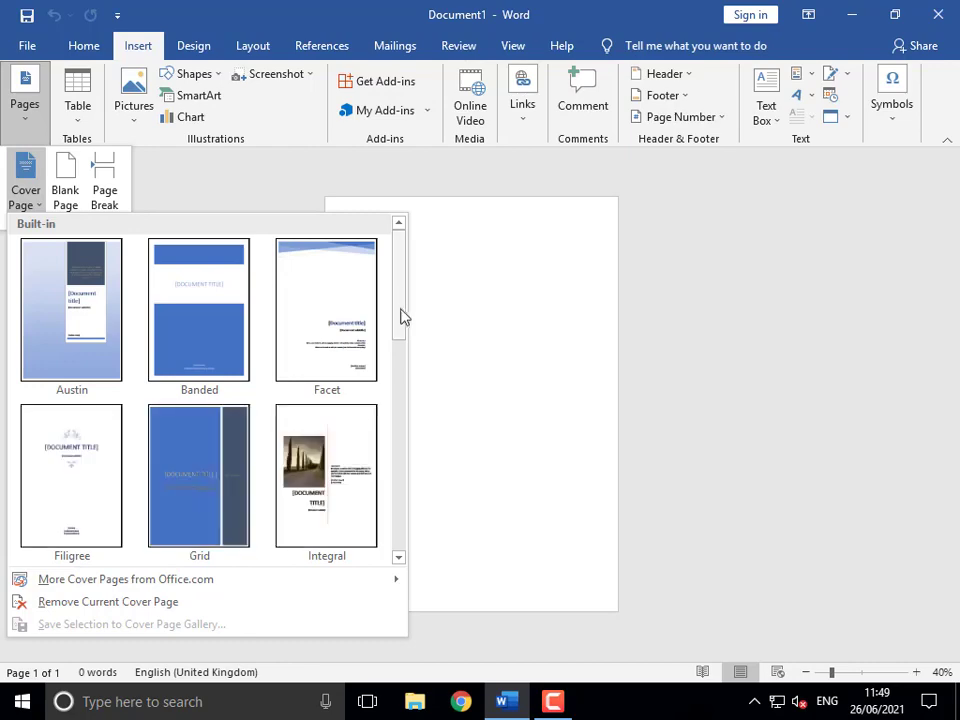
- Insert the Motion cover page with its train photo, then undo it with Ctrl+Z
{"action": "left_click_drag", "start_coordinate": [401, 317], "coordinate": [396, 383]}
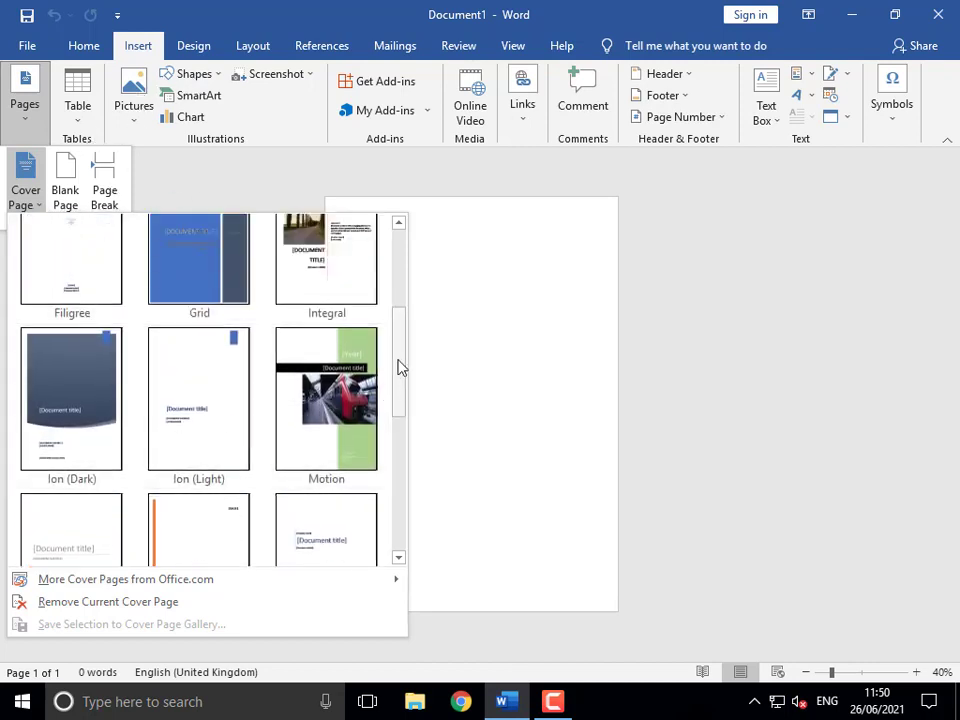
{"action": "left_click_drag", "start_coordinate": [399, 366], "coordinate": [392, 392]}
{"action": "left_click", "coordinate": [336, 391]}
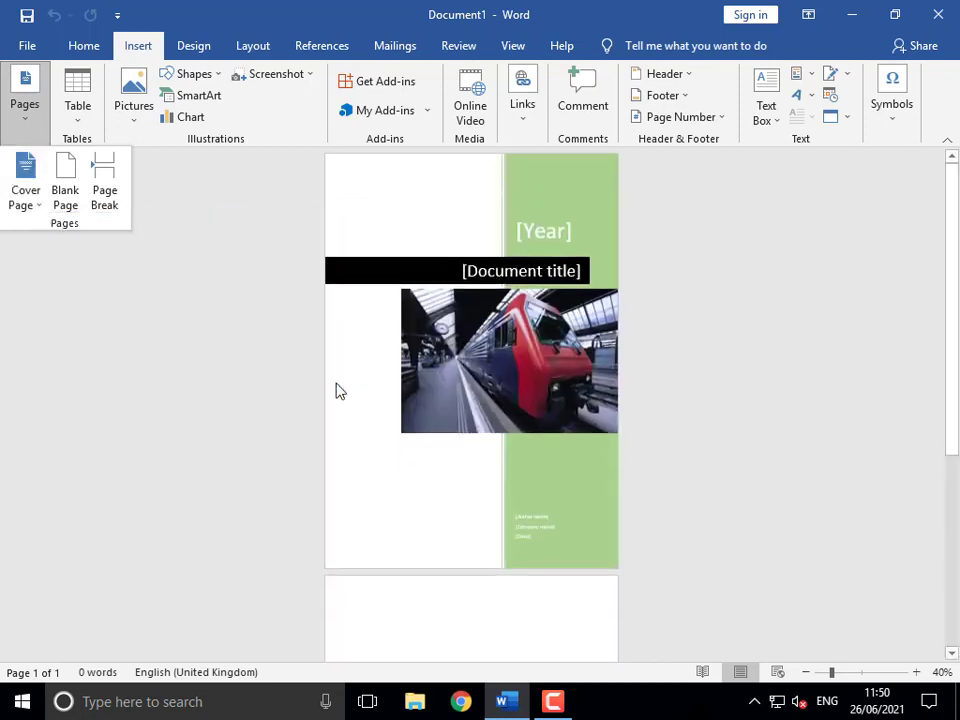
{"action": "left_click", "coordinate": [345, 216]}
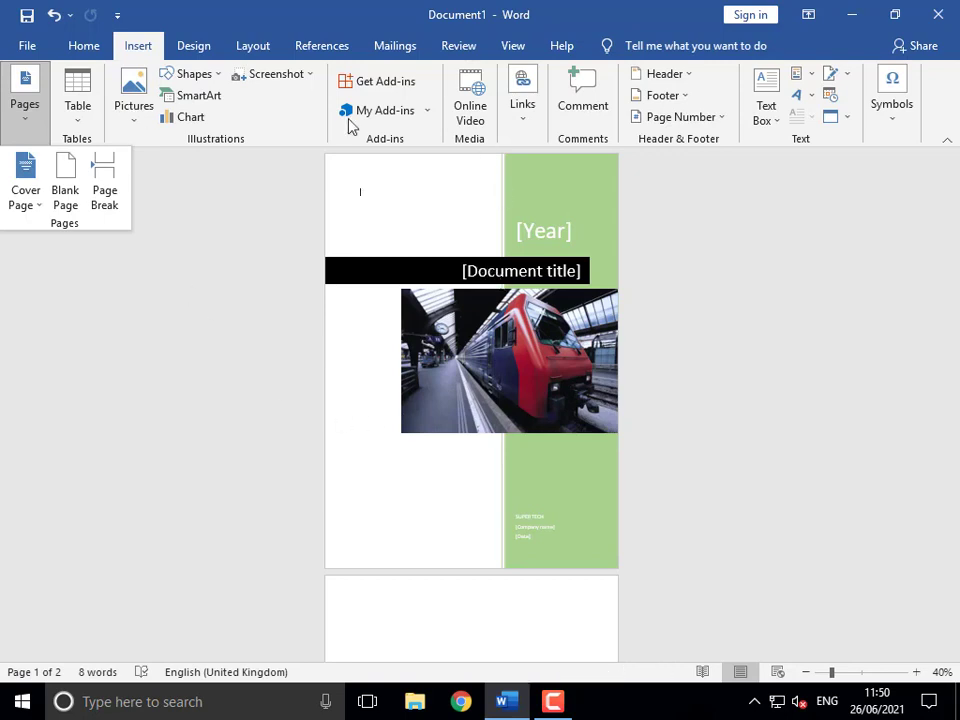
{"action": "left_click", "coordinate": [887, 377]}
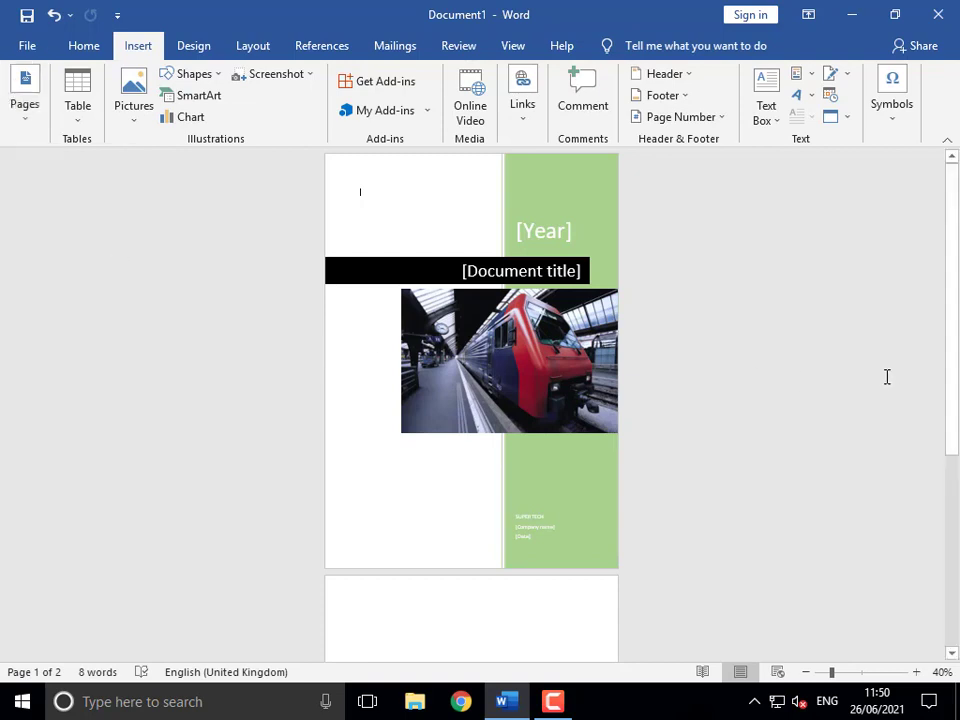
{"action": "key", "text": "ctrl+z"}
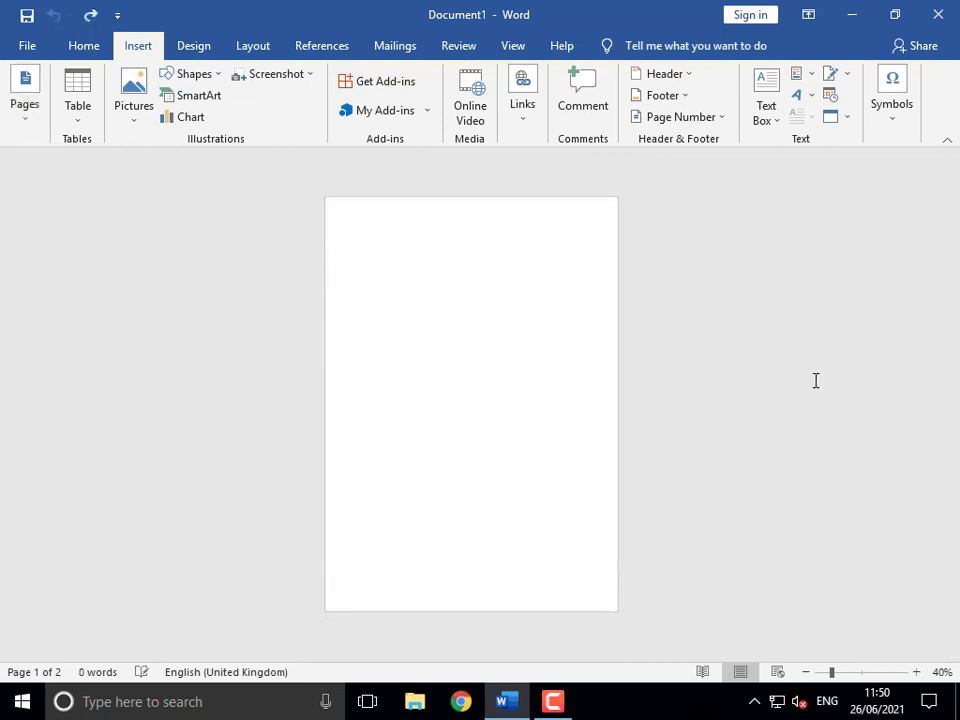
- Add four blank pages, growing the document to five pages
{"action": "left_click", "coordinate": [26, 118]}
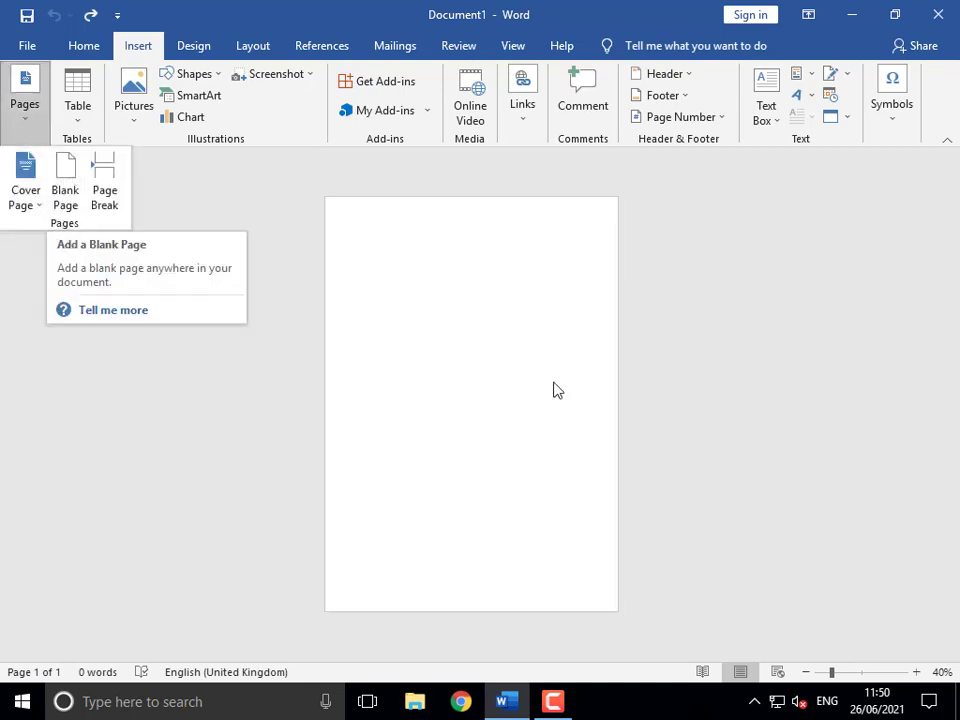
{"action": "left_click", "coordinate": [72, 178]}
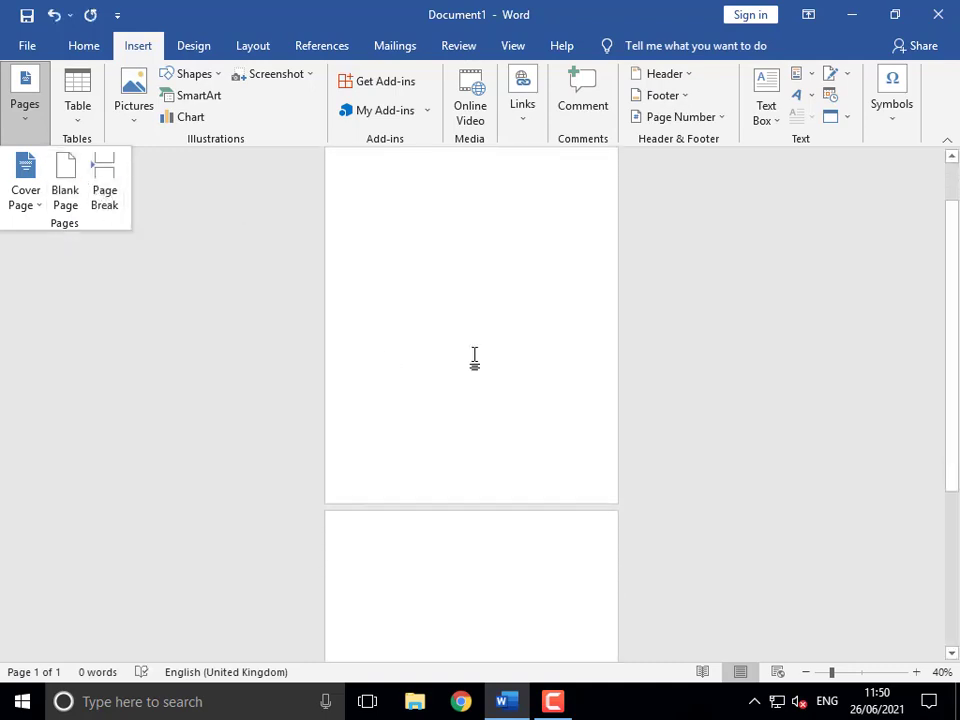
{"action": "left_click", "coordinate": [66, 179]}
{"action": "left_click", "coordinate": [66, 179]}
{"action": "left_click", "coordinate": [66, 179]}
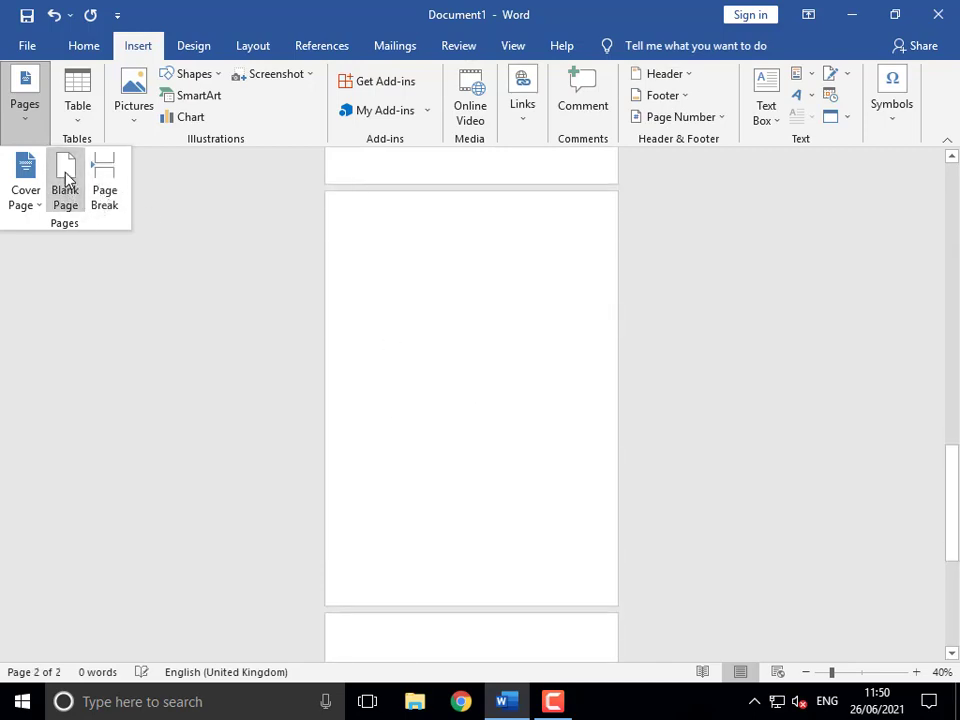
{"action": "left_click", "coordinate": [363, 635]}
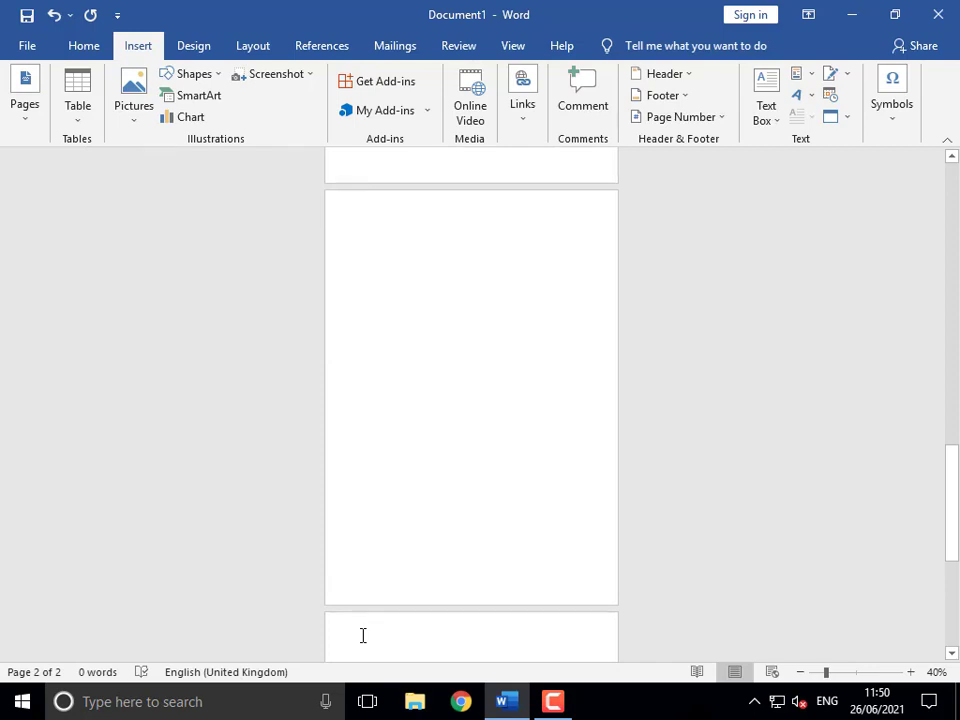
- Undo the added blank pages, leaving a single empty page
{"action": "scroll", "coordinate": [364, 624], "scroll_direction": "down", "scroll_amount": 1}
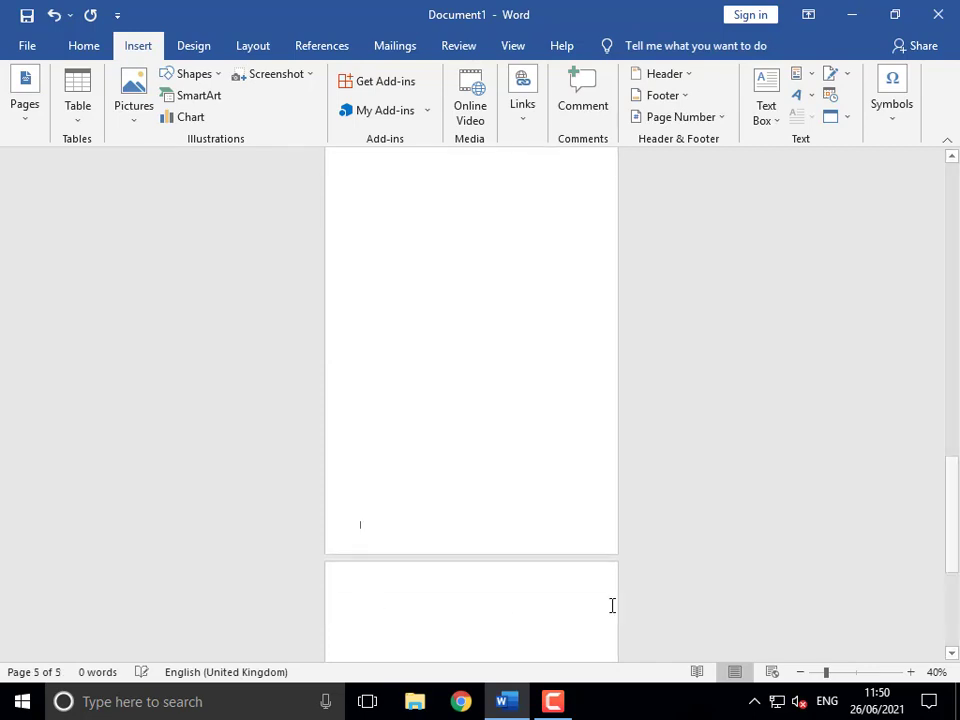
{"action": "scroll", "coordinate": [611, 604], "scroll_direction": "down", "scroll_amount": 6}
{"action": "scroll", "coordinate": [612, 605], "scroll_direction": "down", "scroll_amount": 3}
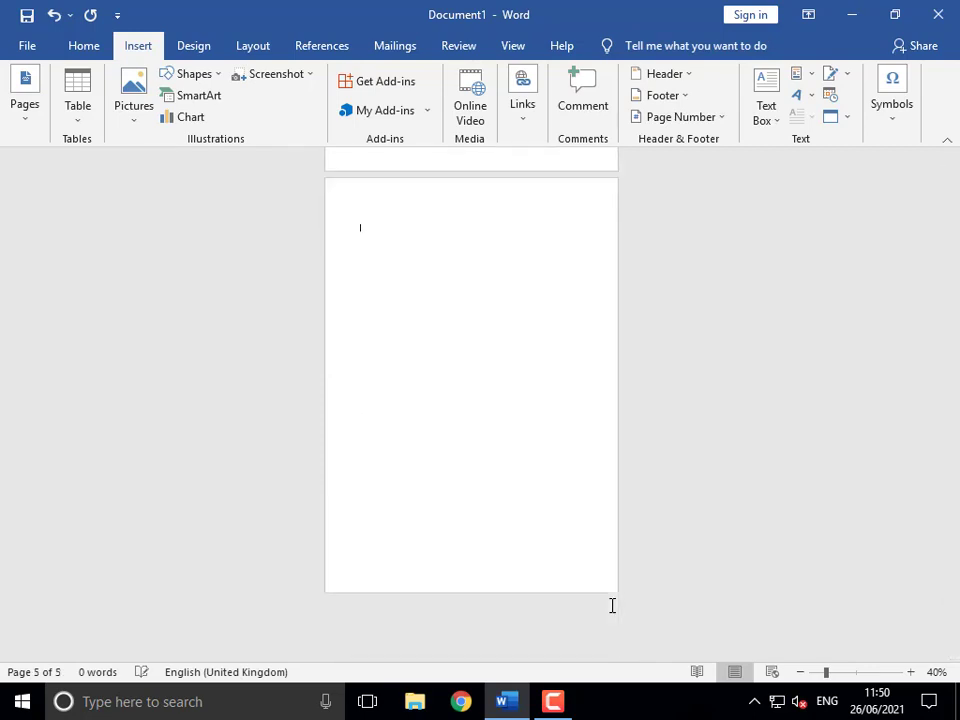
{"action": "key", "text": "ctrl+z"}
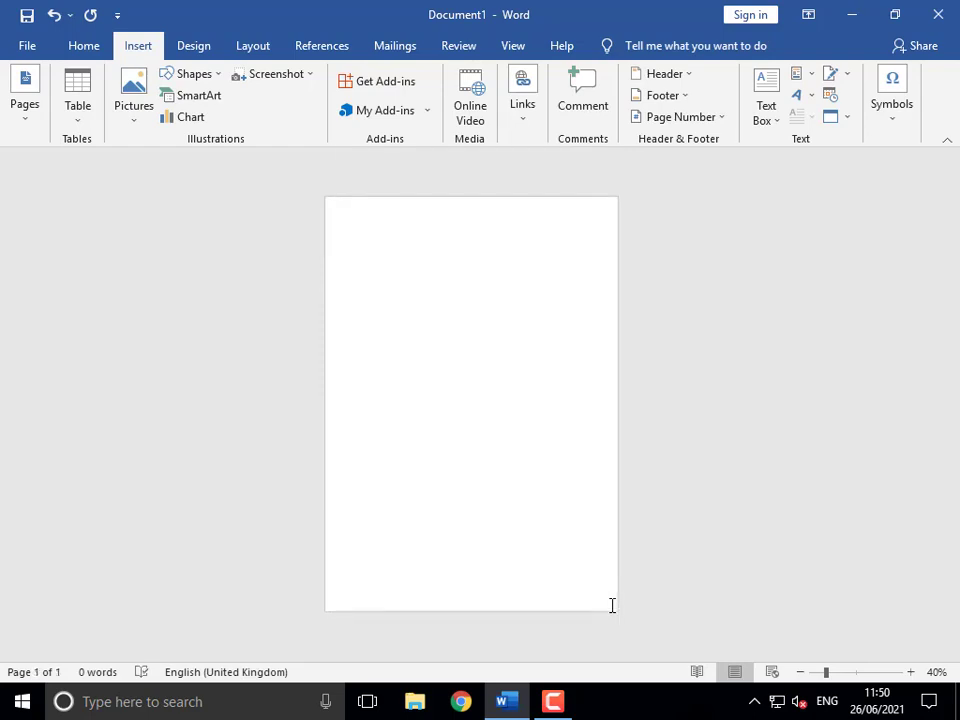
{"action": "scroll", "coordinate": [518, 358], "scroll_direction": "up", "scroll_amount": 4}
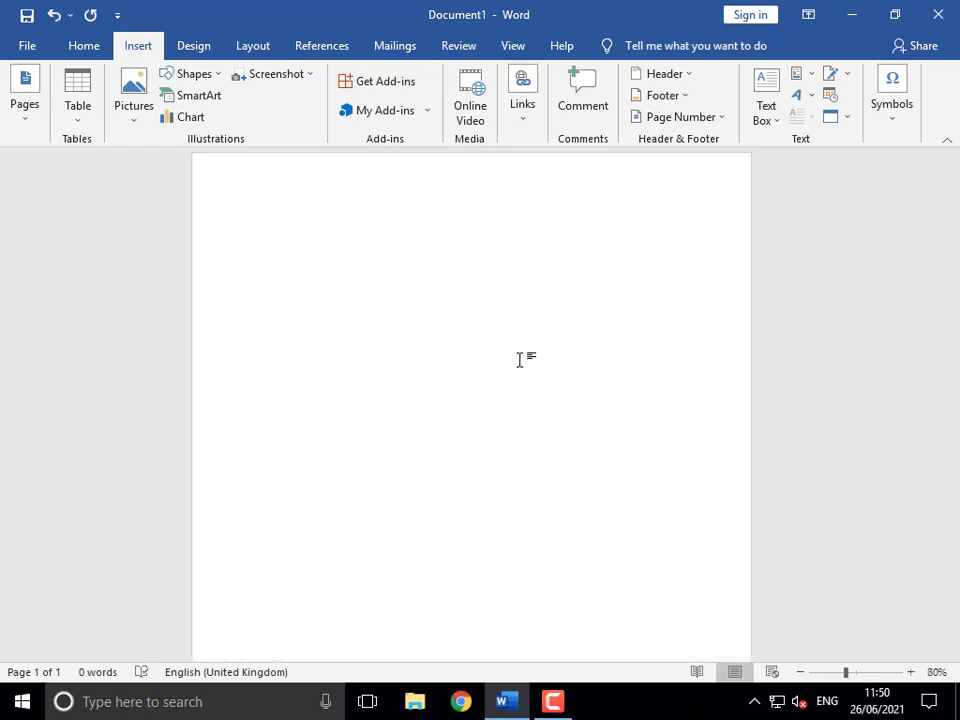
- Generate five sample paragraphs by entering =rand()
{"action": "left_click", "coordinate": [12, 116]}
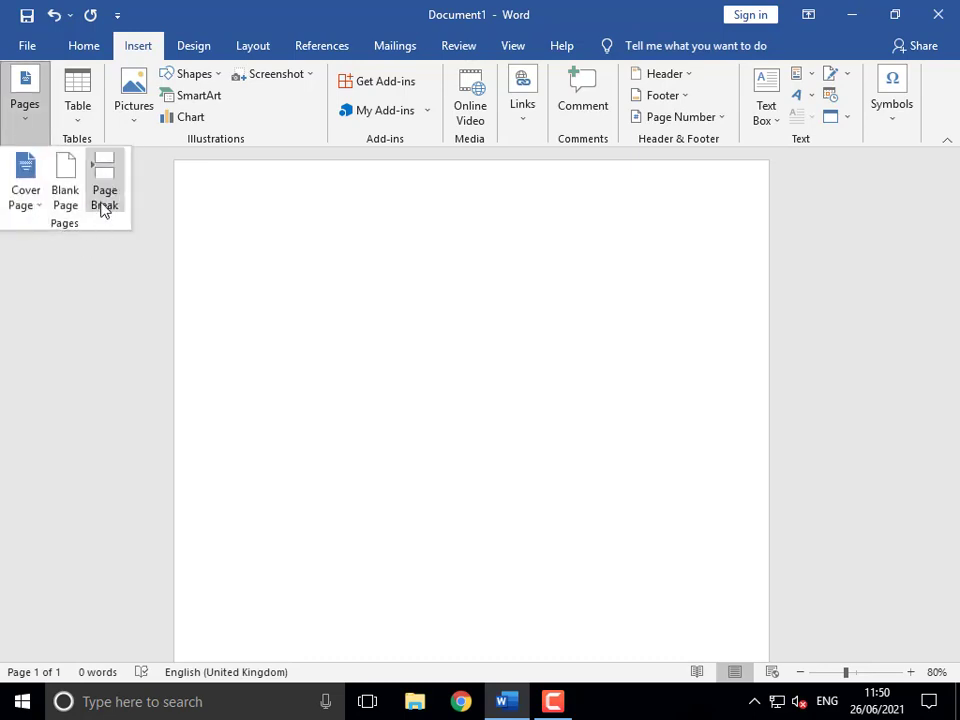
{"action": "left_click", "coordinate": [291, 218]}
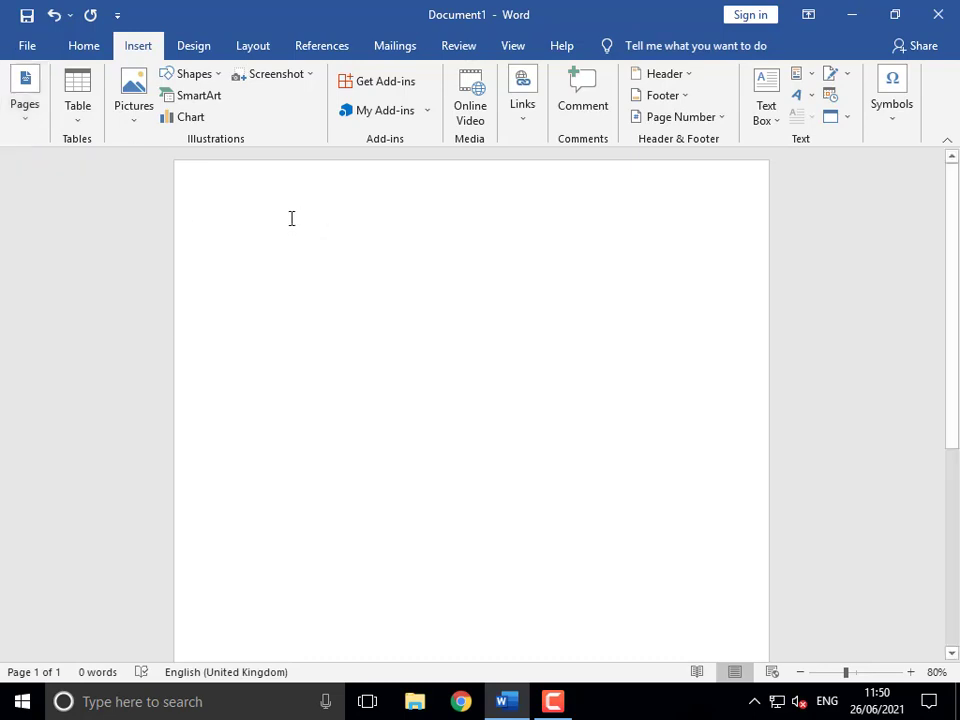
{"action": "type", "text": "="}
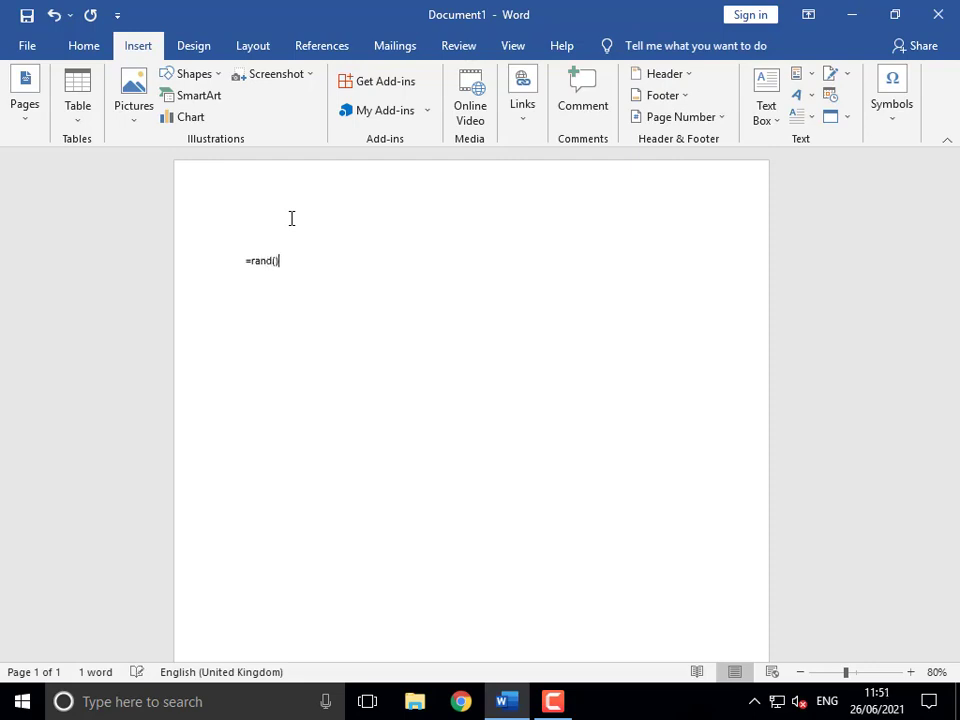
{"action": "type", "text": "rand()"}
{"action": "key", "text": "Return"}
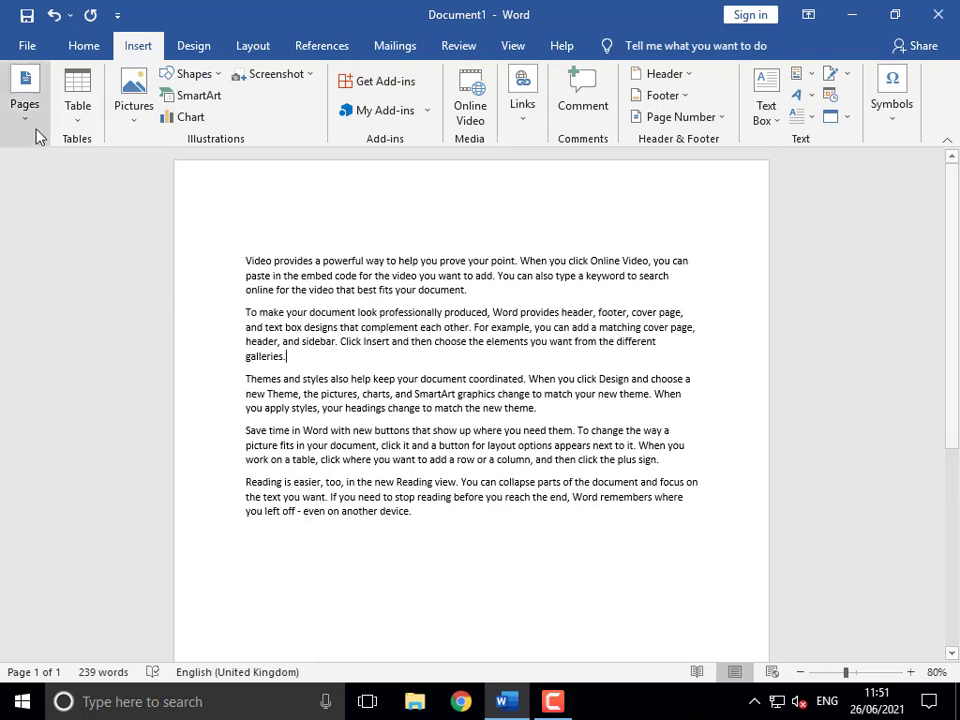
- Insert a page break after the second paragraph, moving the last three to page two
{"action": "left_click", "coordinate": [25, 100]}
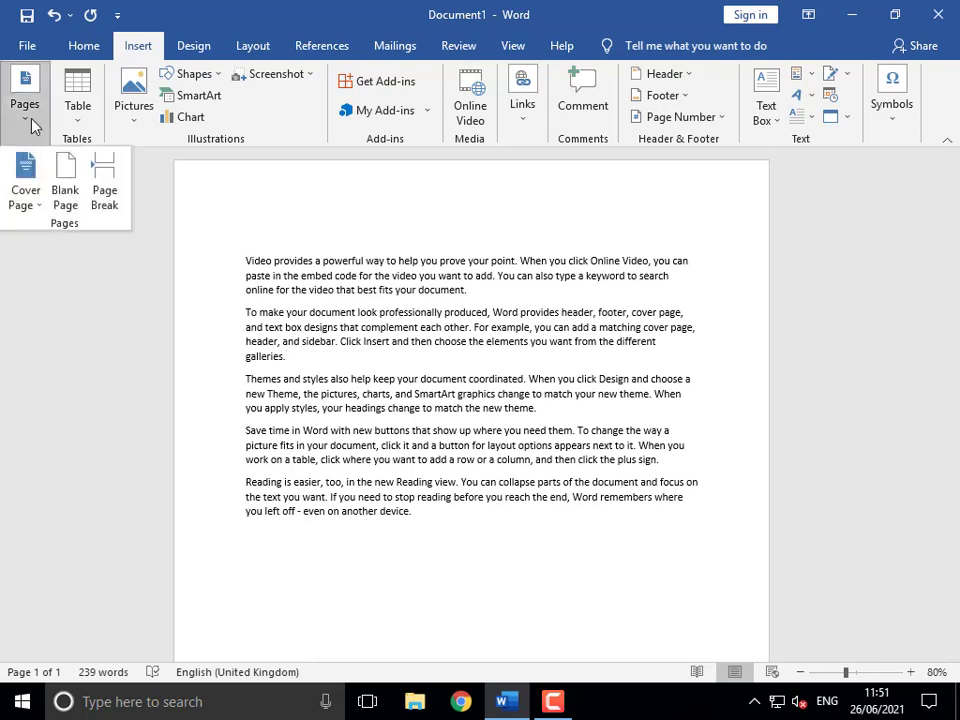
{"action": "left_click", "coordinate": [104, 180]}
{"action": "scroll", "coordinate": [480, 440], "scroll_direction": "up", "scroll_amount": 8}
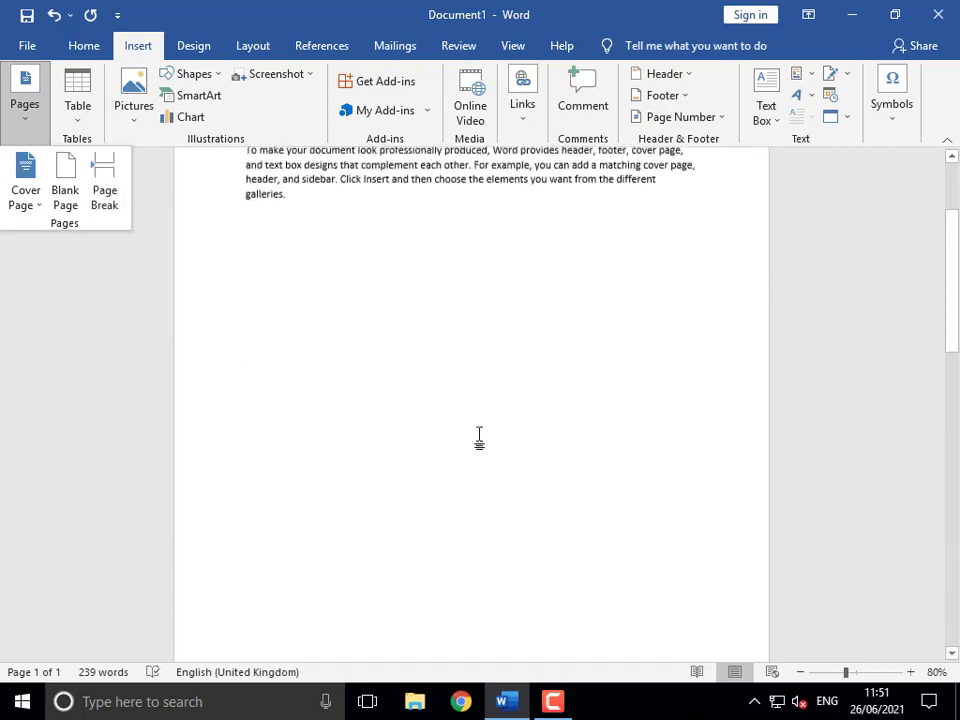
{"action": "left_click", "coordinate": [314, 308]}
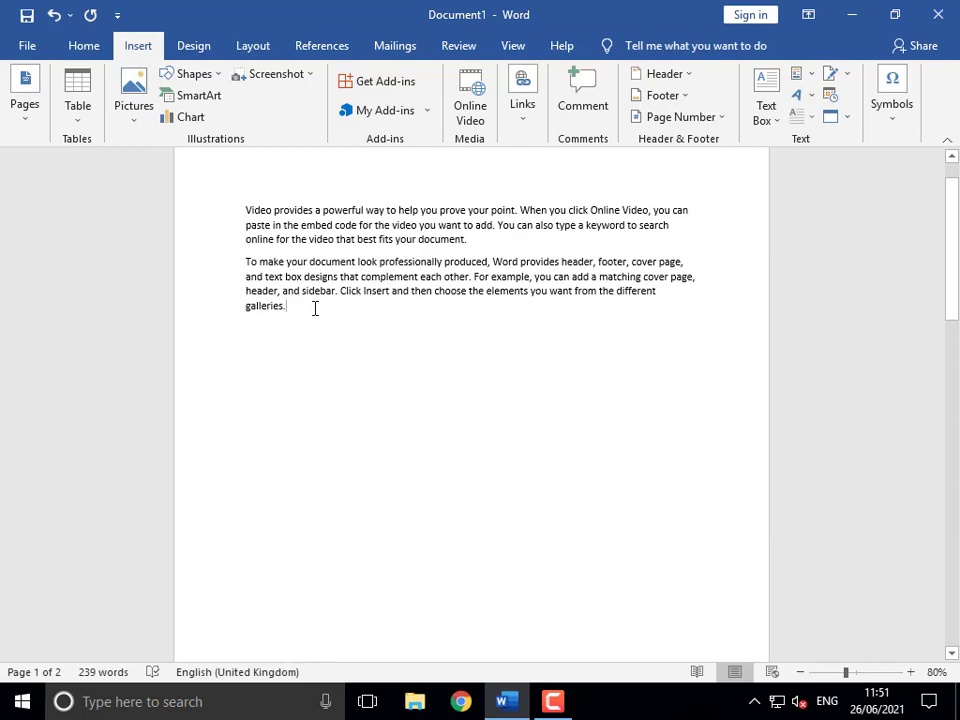
{"action": "scroll", "coordinate": [339, 351], "scroll_direction": "down", "scroll_amount": 10}
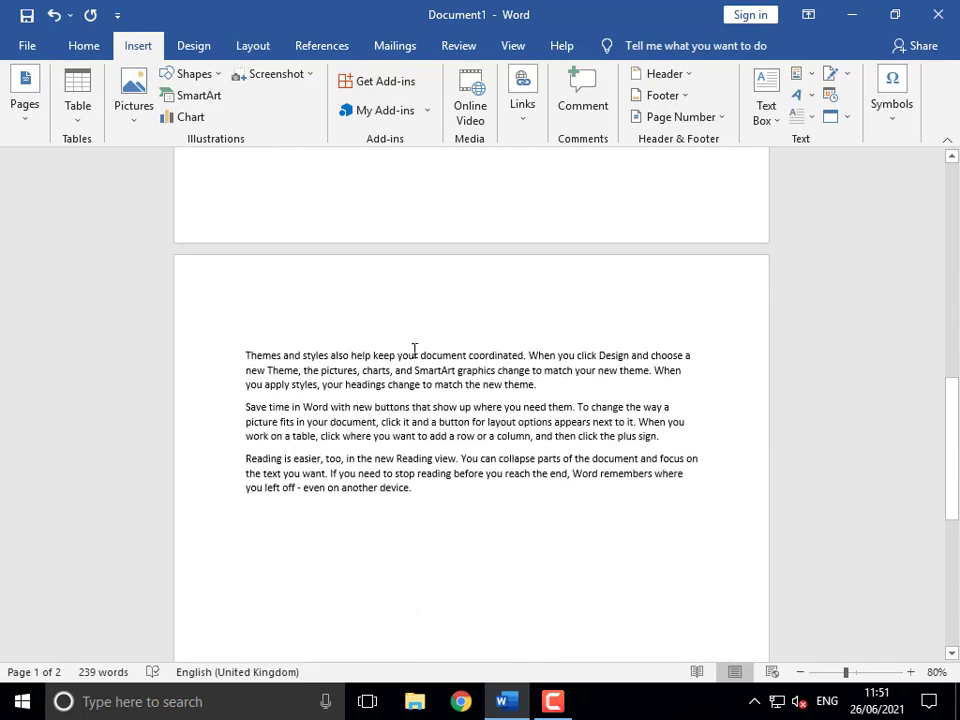
{"action": "scroll", "coordinate": [416, 360], "scroll_direction": "up", "scroll_amount": 10}
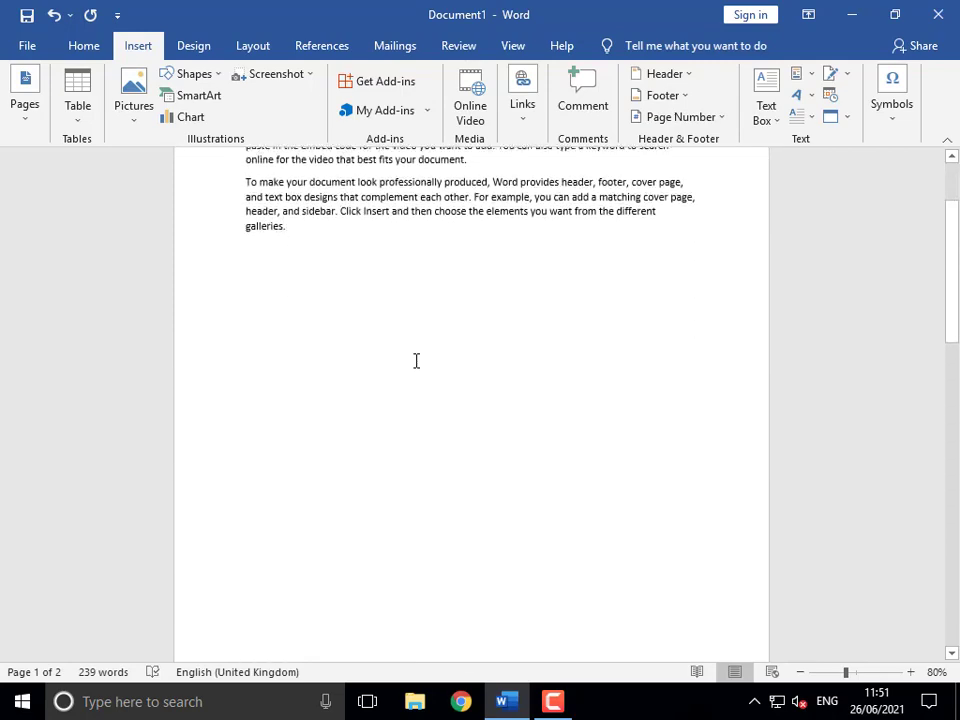
- Select all the text and delete it, leaving an empty page
{"action": "left_click", "coordinate": [416, 361]}
{"action": "key", "text": "ctrl+a"}
{"action": "key", "text": "Delete"}
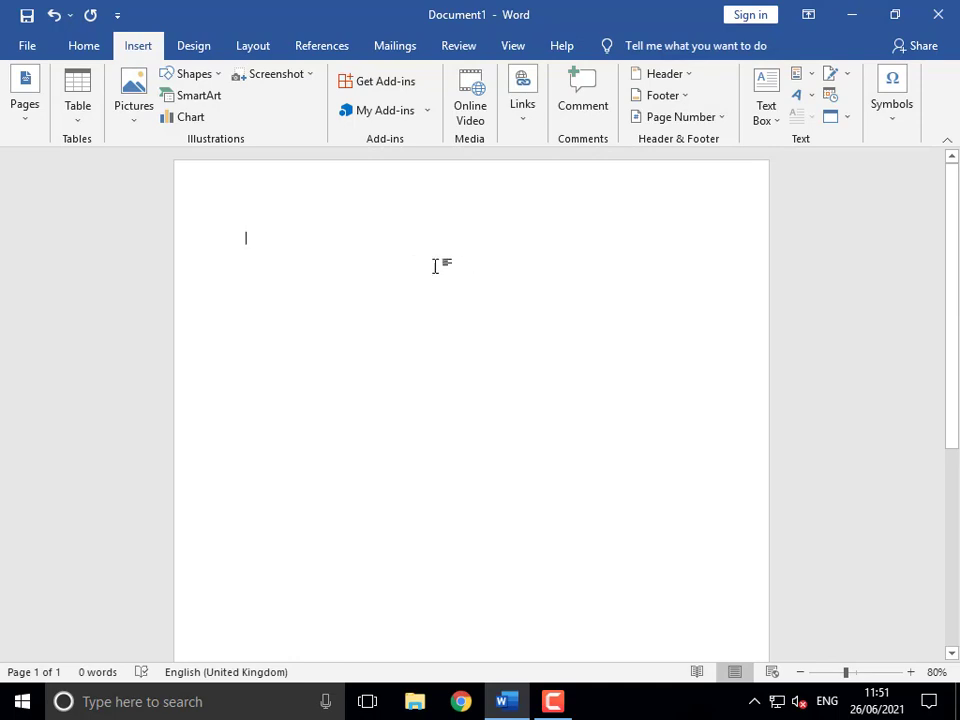
- Add a second page with a Ctrl+Enter page break, then remove it with Backspace
{"action": "key", "text": "ctrl+Return"}
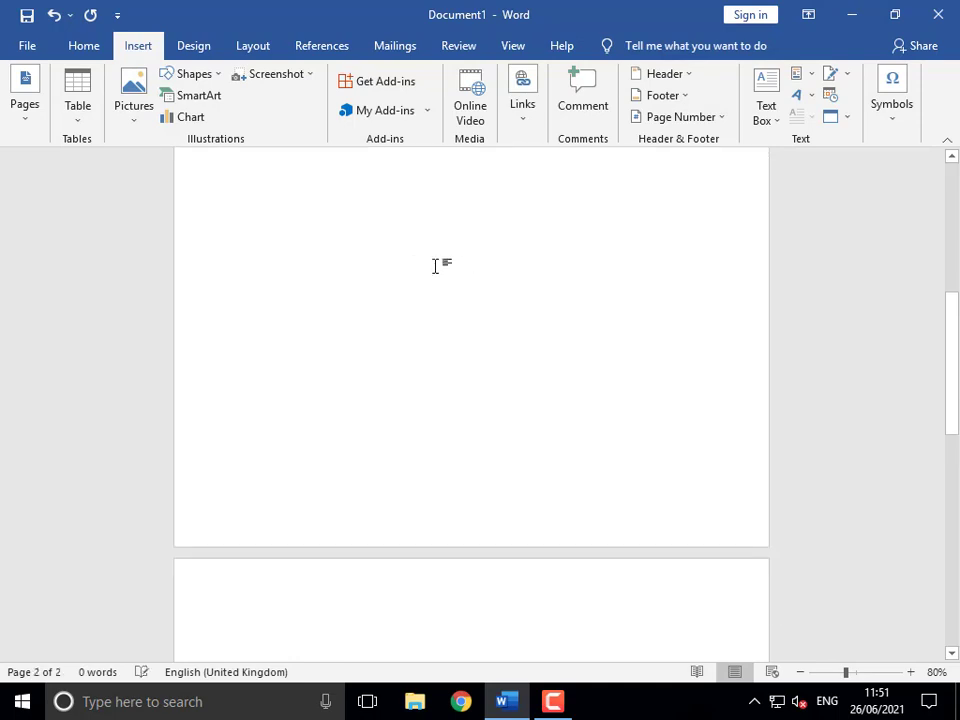
{"action": "scroll", "coordinate": [434, 267], "scroll_direction": "down", "scroll_amount": 4}
{"action": "scroll", "coordinate": [306, 505], "scroll_direction": "down", "scroll_amount": 2}
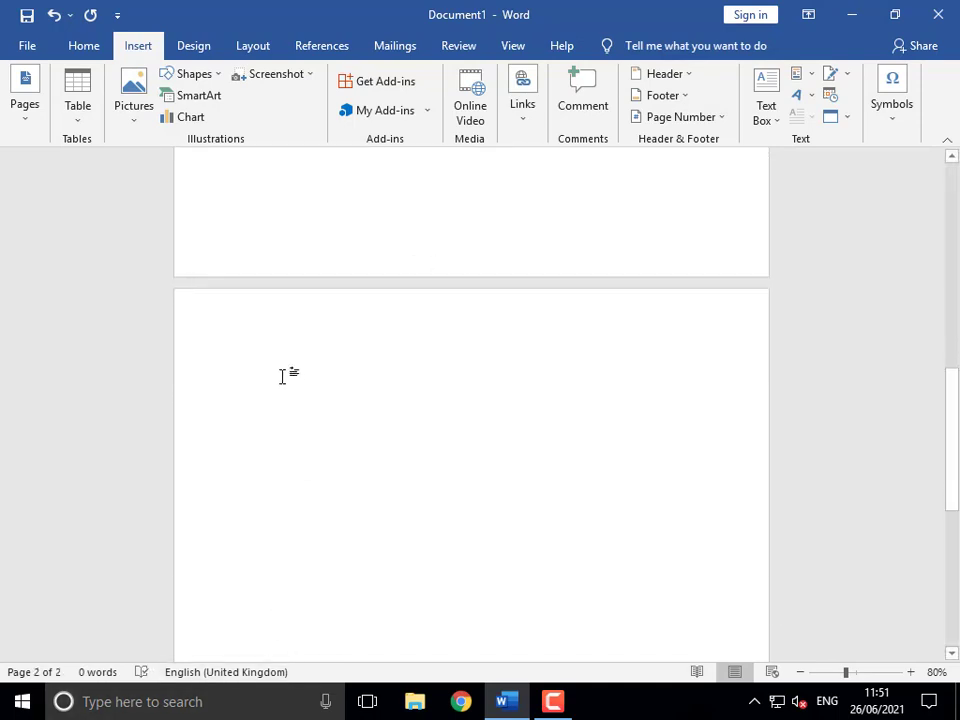
{"action": "scroll", "coordinate": [281, 377], "scroll_direction": "up", "scroll_amount": 4}
{"action": "scroll", "coordinate": [285, 414], "scroll_direction": "down", "scroll_amount": 3}
{"action": "double_click", "coordinate": [285, 415]}
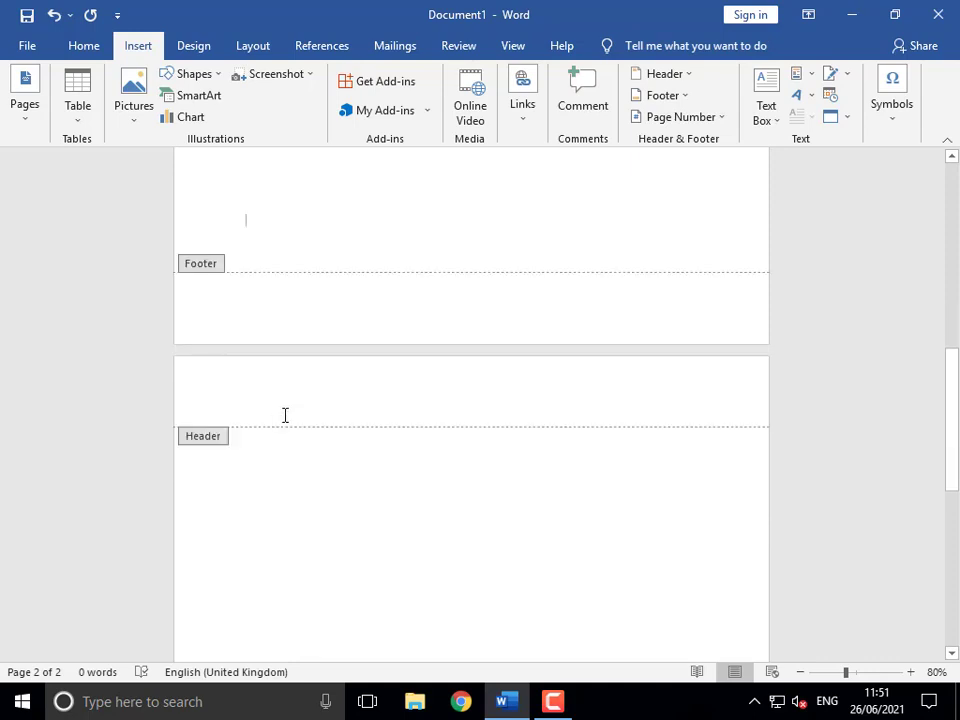
{"action": "double_click", "coordinate": [227, 469]}
{"action": "key", "text": "BackSpace"}
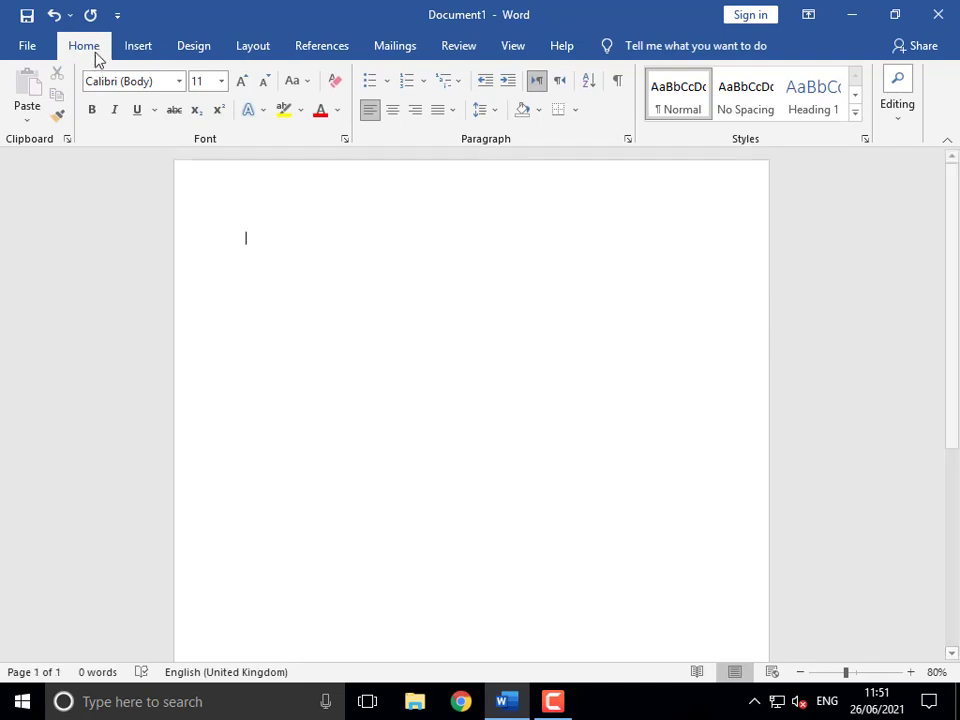
{"action": "left_click", "coordinate": [130, 48]}
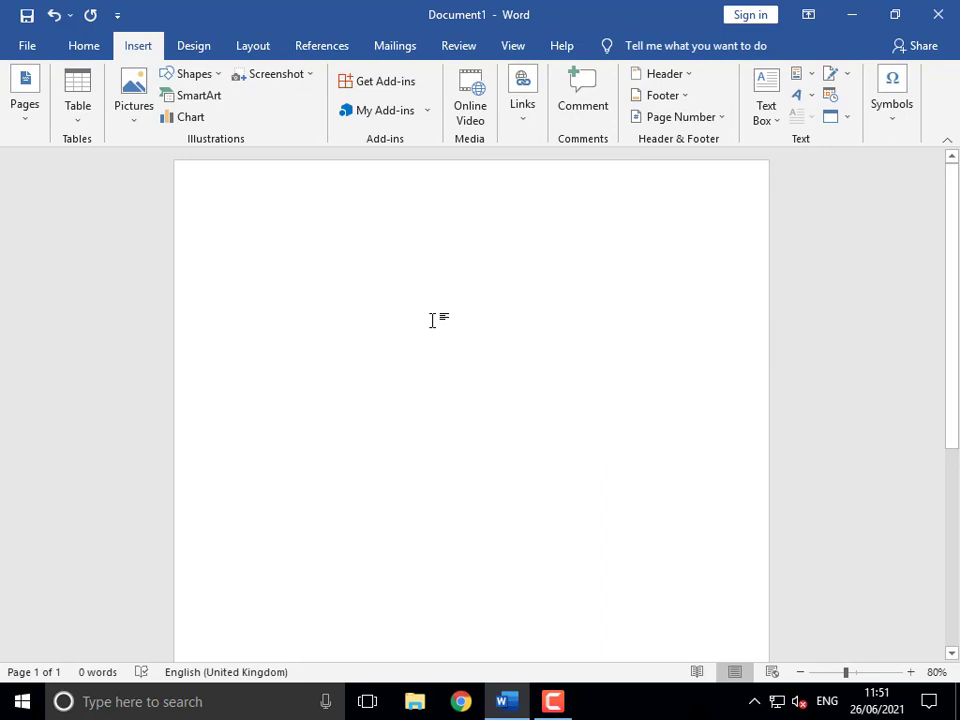
- Type the five topic lines, correcting 'DrawTable' to 'Draw Table' and 'And' to 'and'
{"action": "type", "text": "Mar"}
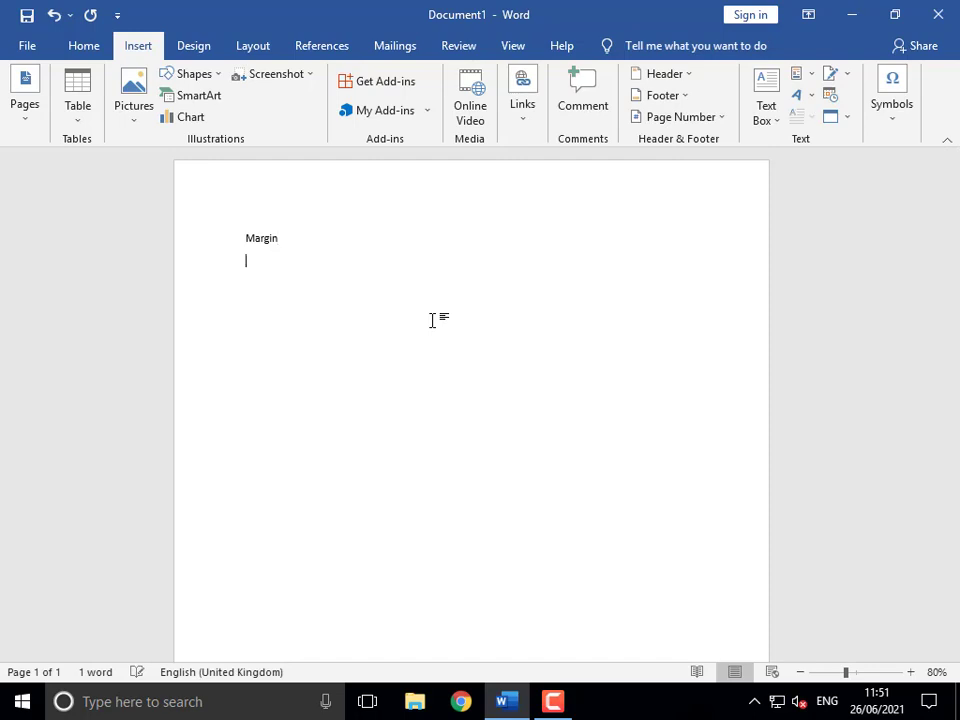
{"action": "type", "text": "gin"}
{"action": "key", "text": "Return"}
{"action": "type", "text": "D"}
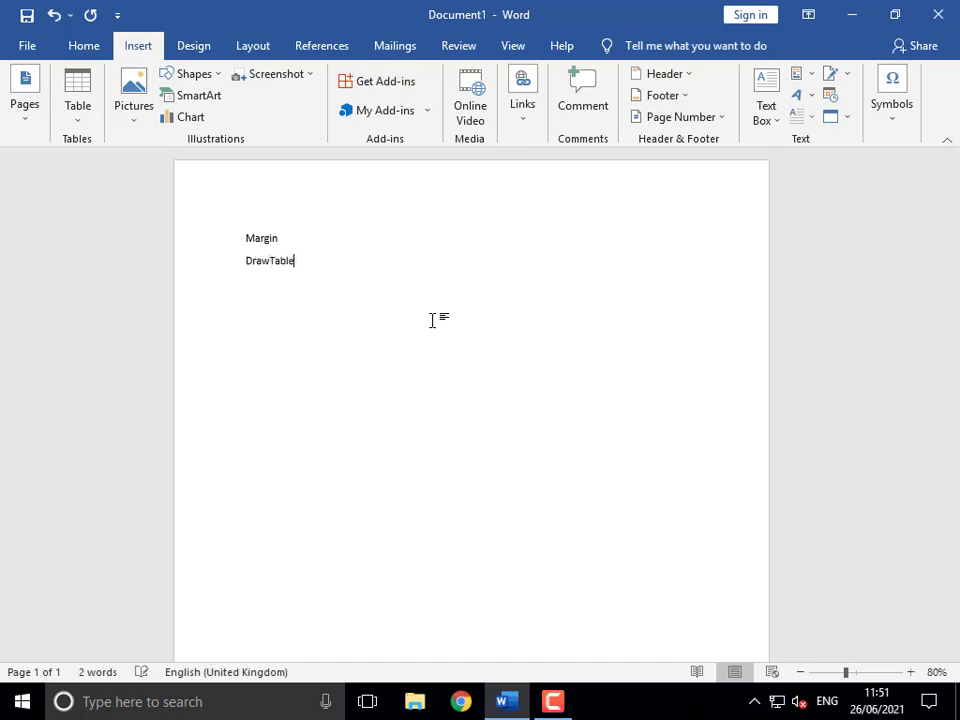
{"action": "type", "text": "rawTable"}
{"action": "key", "text": "Return"}
{"action": "right_click", "coordinate": [269, 265]}
{"action": "left_click", "coordinate": [273, 263]}
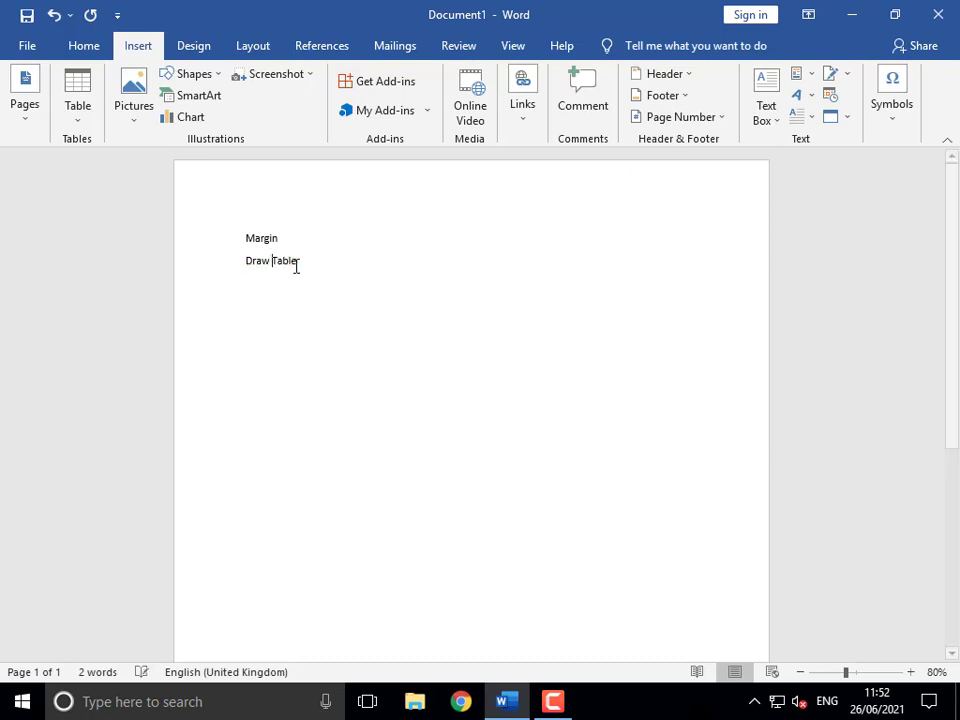
{"action": "key", "text": "Return"}
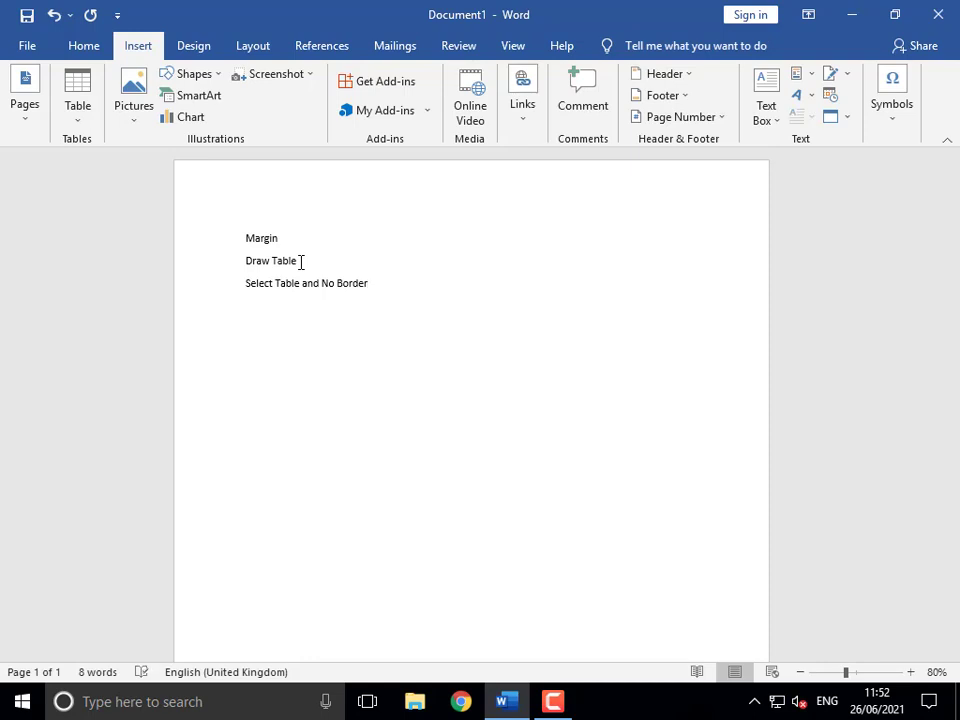
{"action": "type", "text": "Table Design S"}
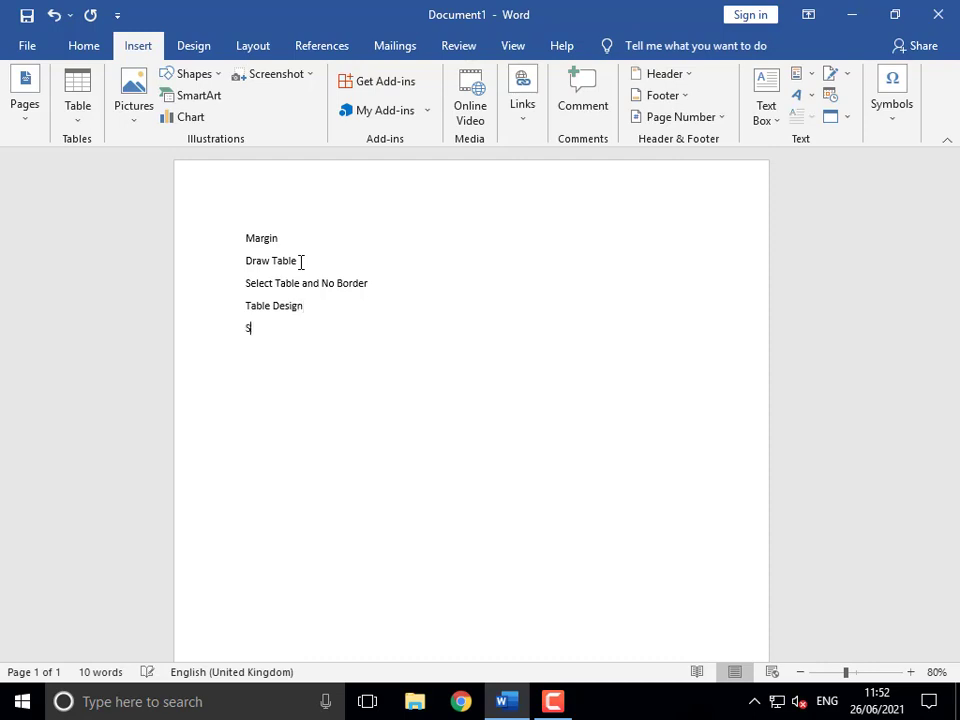
{"action": "type", "text": "pl"}
{"action": "key", "text": "BackSpace"}
- Enlarge the font of the five topic lines to 28 pt
{"action": "type", "text": "and Merge"}
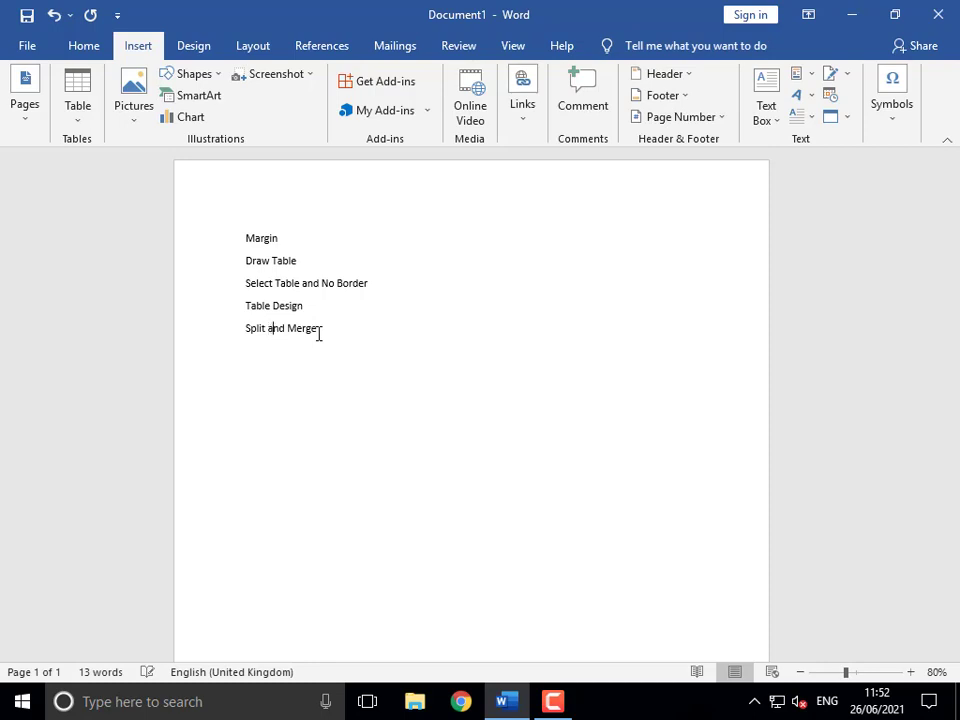
{"action": "left_click", "coordinate": [248, 240]}
{"action": "left_click_drag", "start_coordinate": [254, 248], "coordinate": [332, 351]}
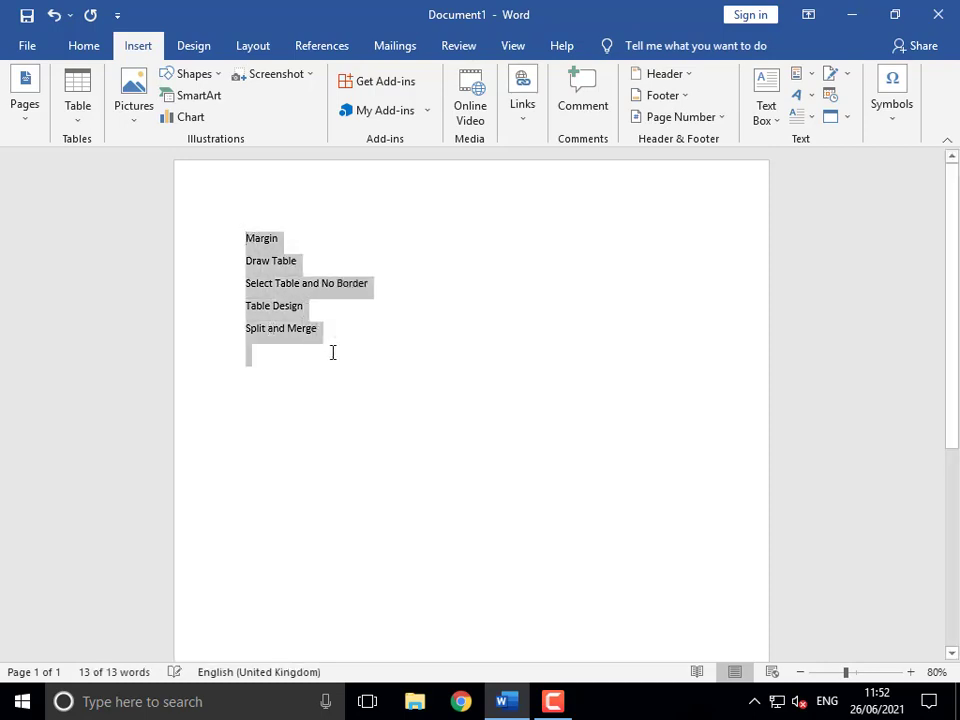
{"action": "key", "text": "ctrl+shift+period"}
{"action": "key", "text": "ctrl+shift+period"}
{"action": "key", "text": "ctrl+shift+period"}
{"action": "key", "text": "ctrl+shift+period"}
{"action": "key", "text": "ctrl+shift+period"}
{"action": "key", "text": "ctrl+shift+period"}
{"action": "key", "text": "ctrl+shift+period"}
{"action": "key", "text": "ctrl+shift+period"}
{"action": "key", "text": "ctrl+shift+period"}
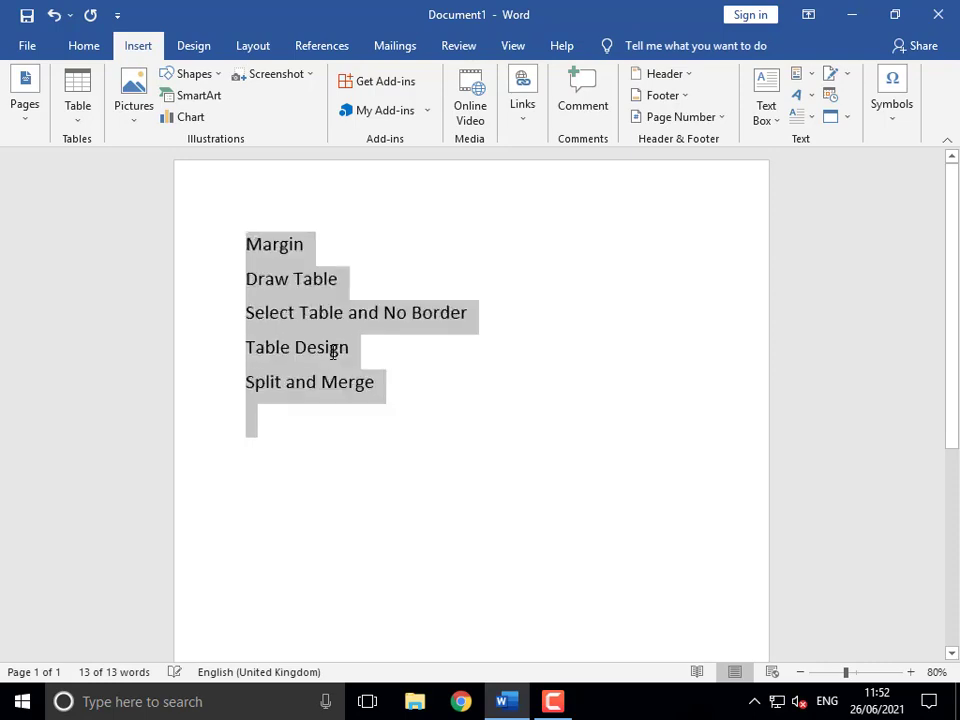
{"action": "key", "text": "Right"}
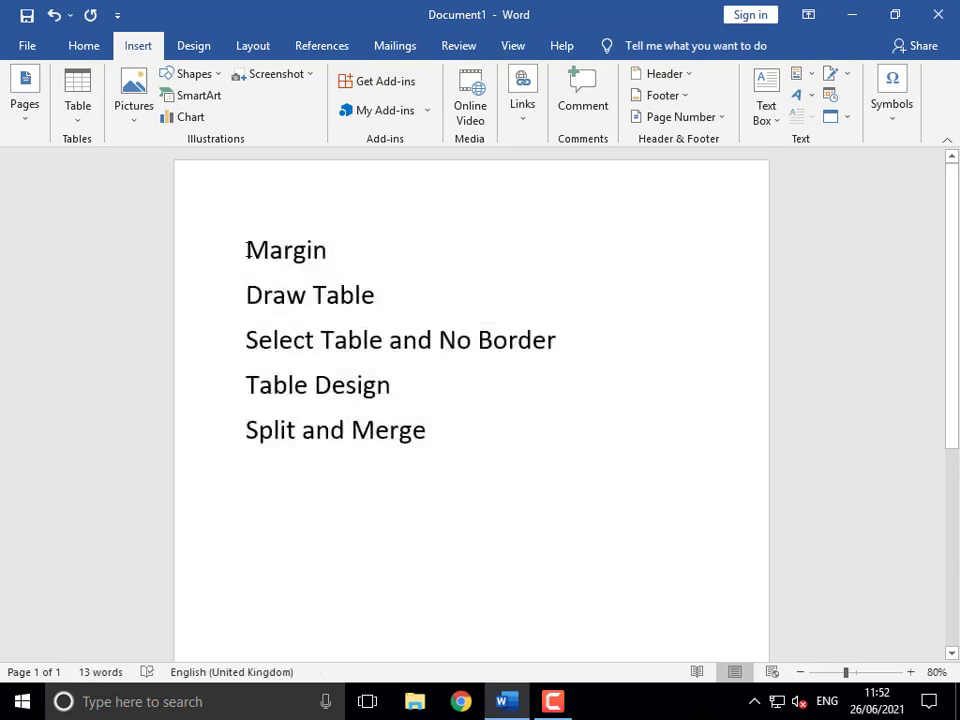
- Format Margin through Split and Merge as a 1. 2. 3. numbered list
{"action": "left_click_drag", "start_coordinate": [247, 248], "coordinate": [506, 435]}
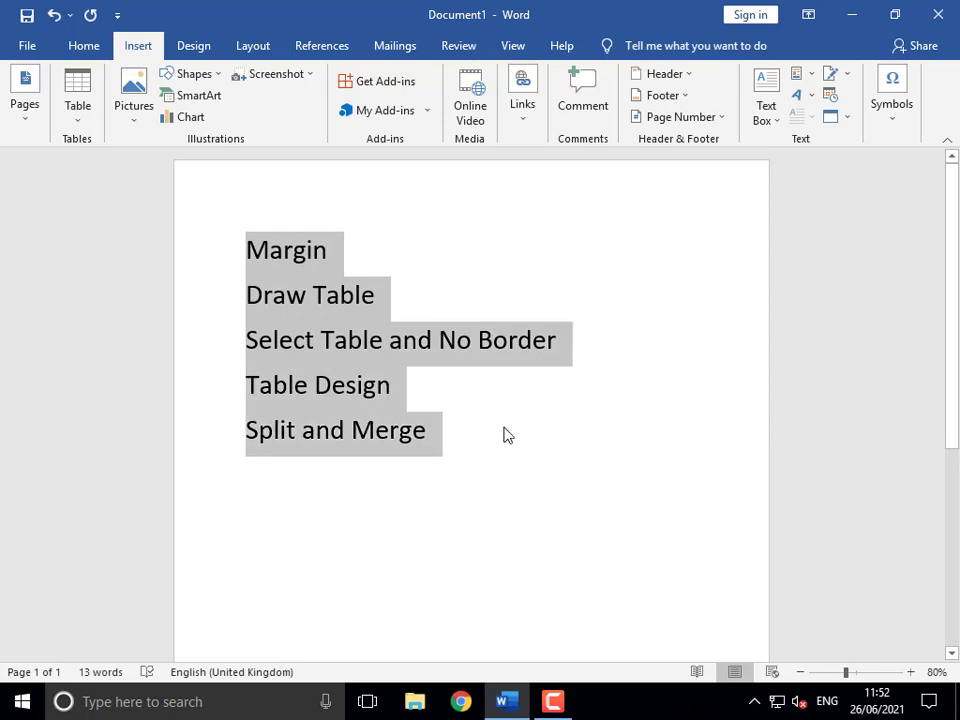
{"action": "left_click", "coordinate": [94, 47]}
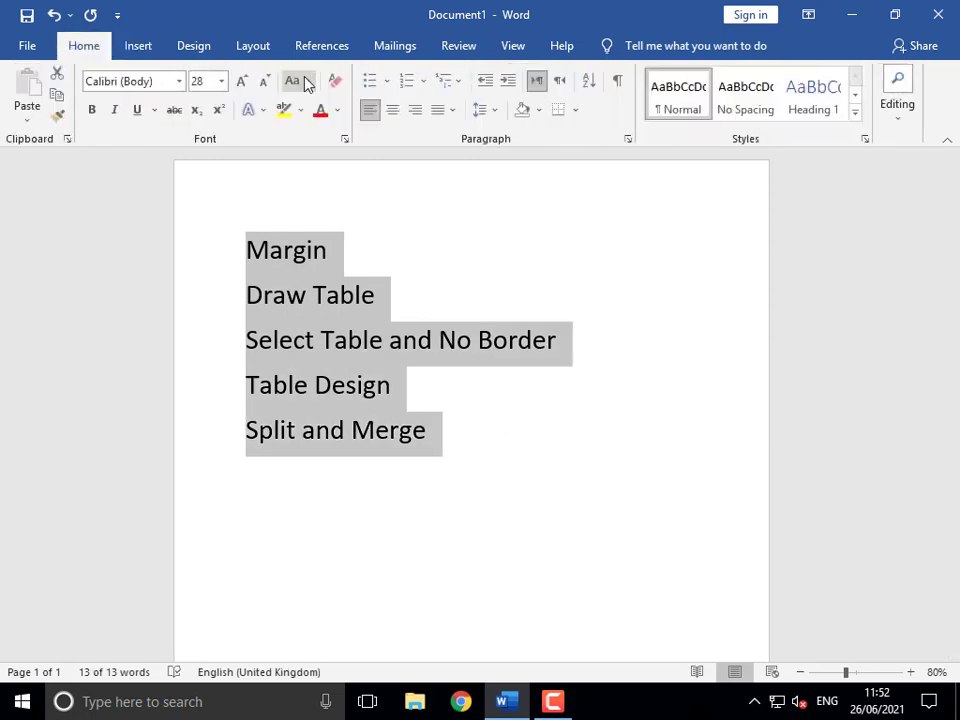
{"action": "left_click", "coordinate": [424, 82]}
{"action": "left_click", "coordinate": [508, 163]}
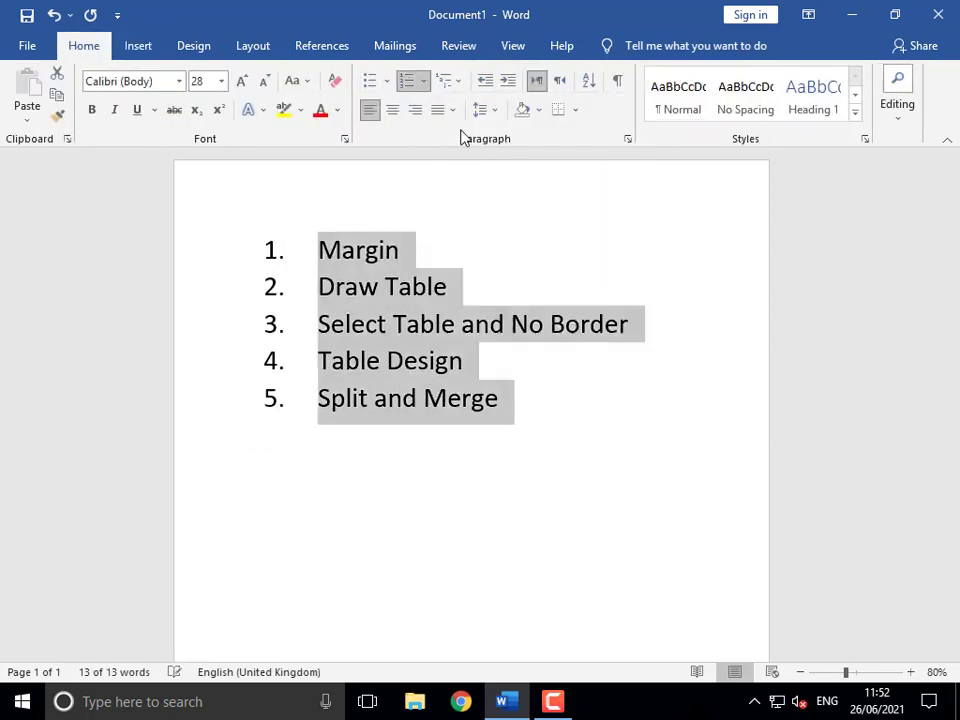
{"action": "left_click", "coordinate": [430, 357]}
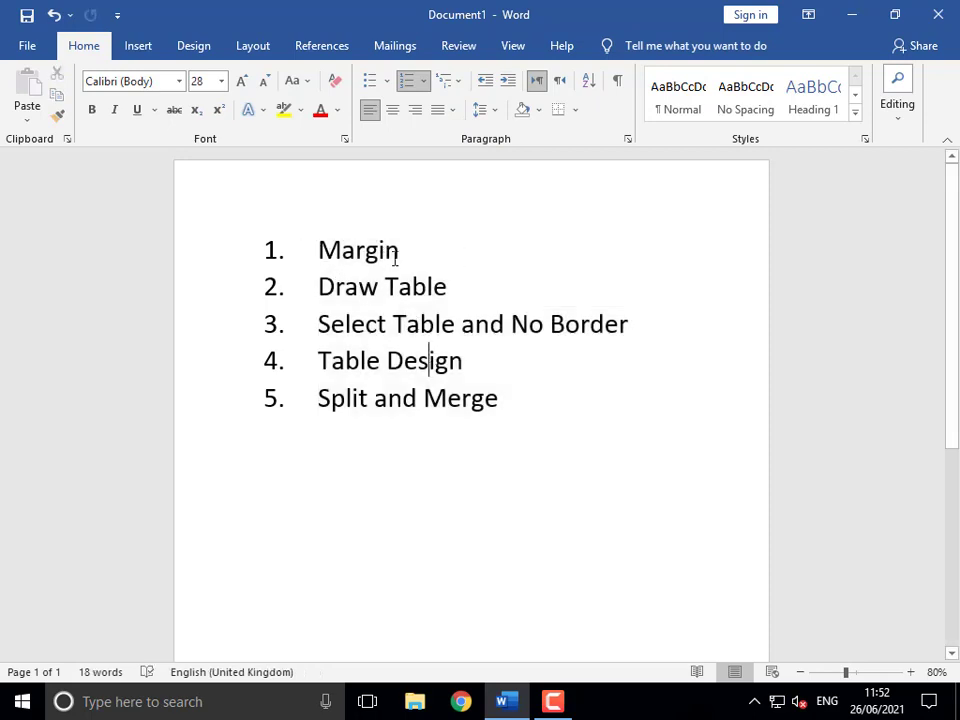
{"action": "left_click", "coordinate": [504, 399]}
- Create a new document and fill it with five paragraphs of =rand() sample text
{"action": "key", "text": "ctrl+n"}
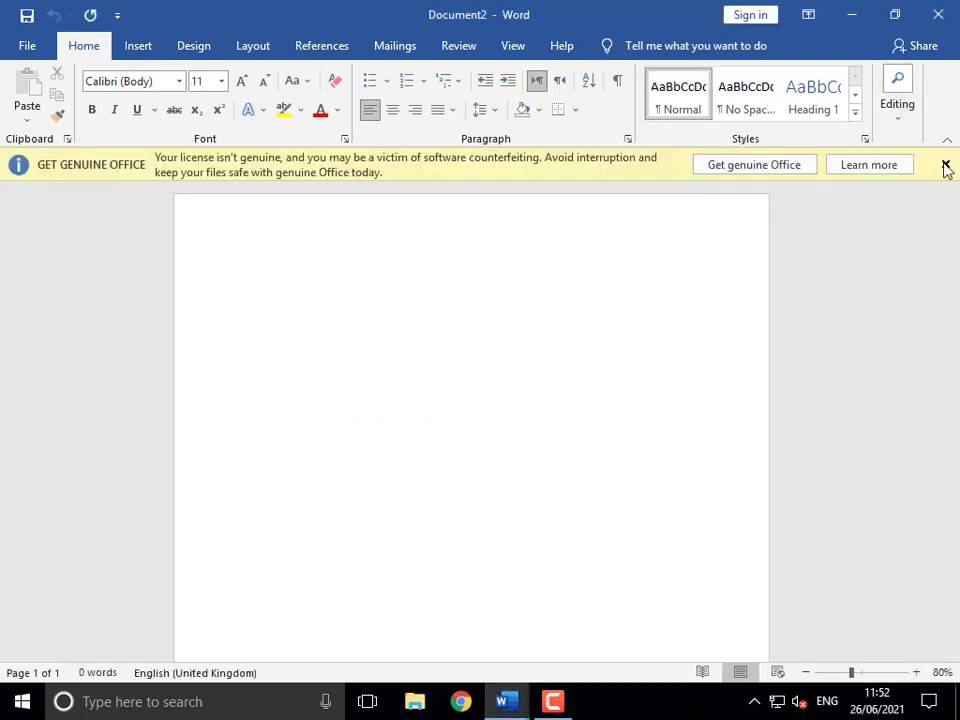
{"action": "left_click", "coordinate": [945, 165]}
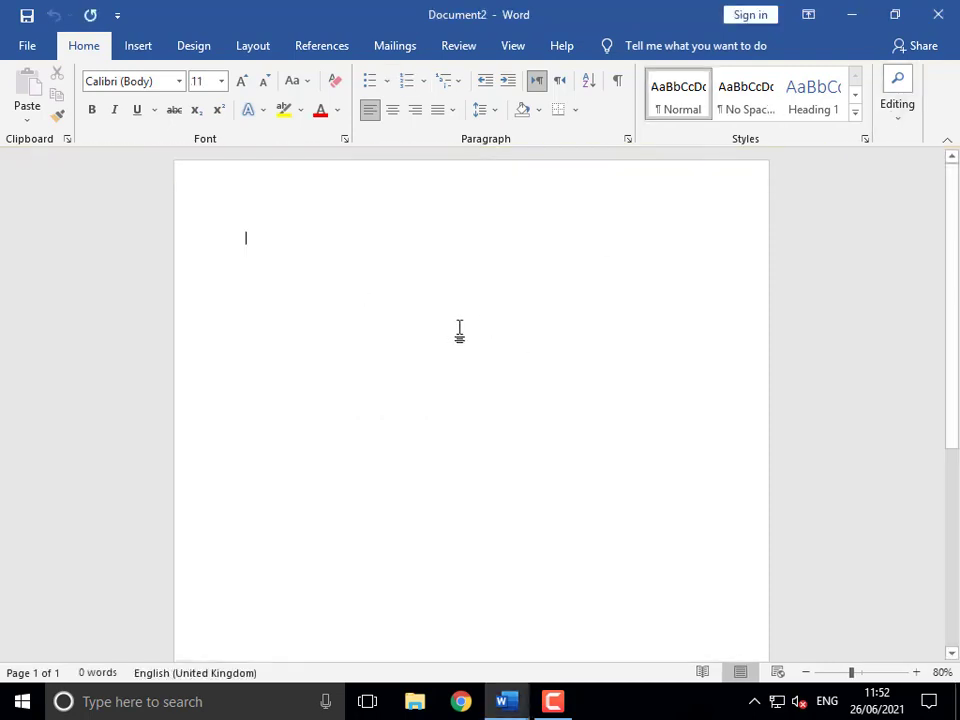
{"action": "type", "text": "=rand("}
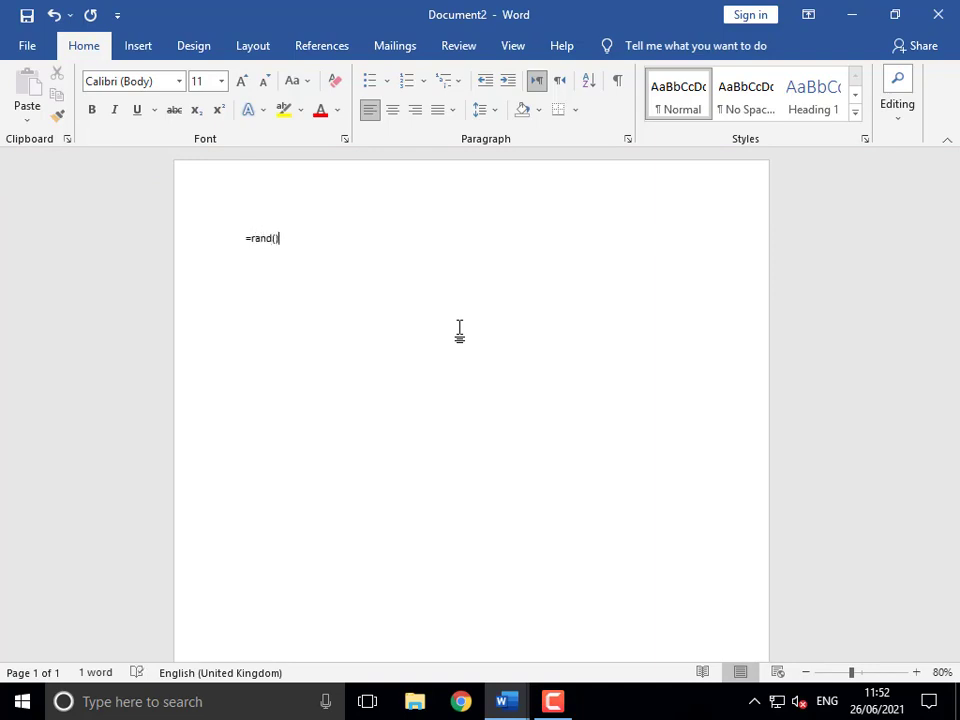
{"action": "key", "text": "Return"}
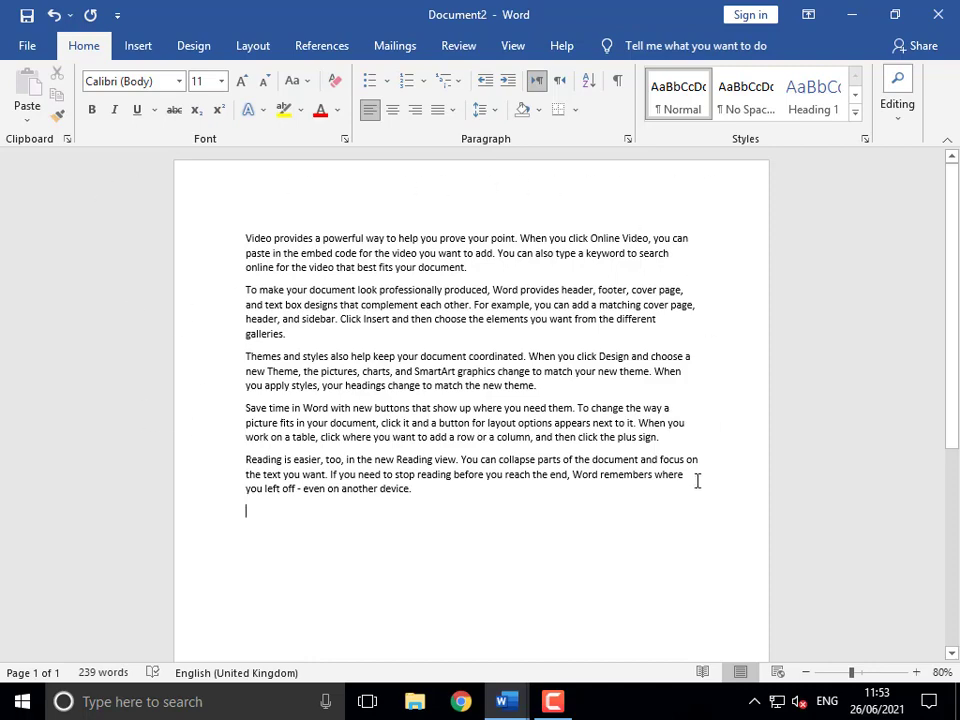
{"action": "scroll", "coordinate": [590, 510], "scroll_direction": "down", "scroll_amount": 8}
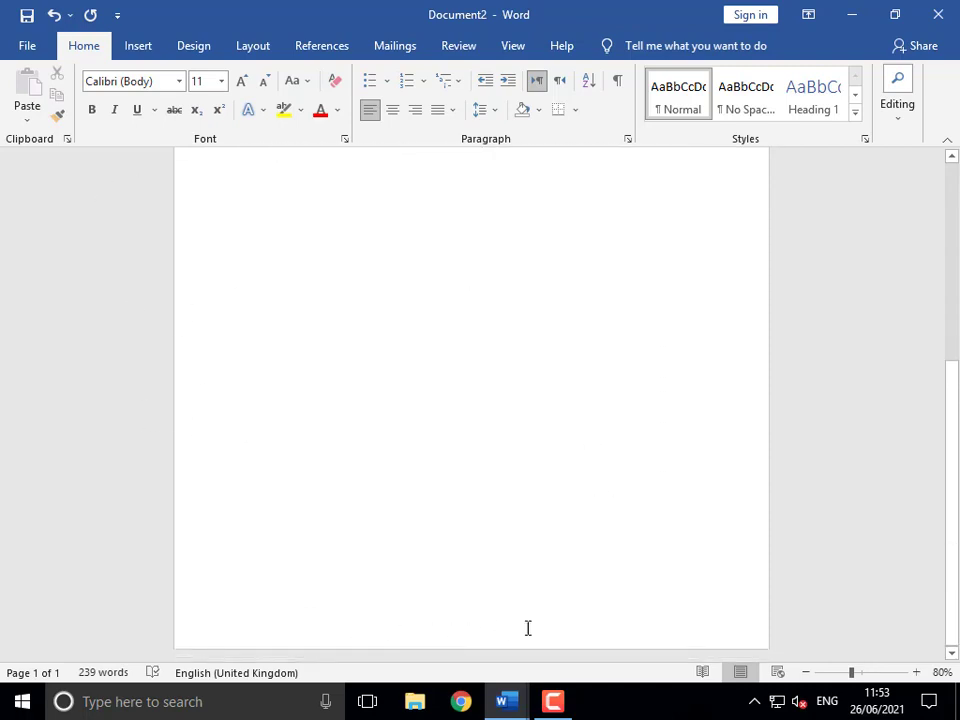
{"action": "scroll", "coordinate": [534, 615], "scroll_direction": "up", "scroll_amount": 8}
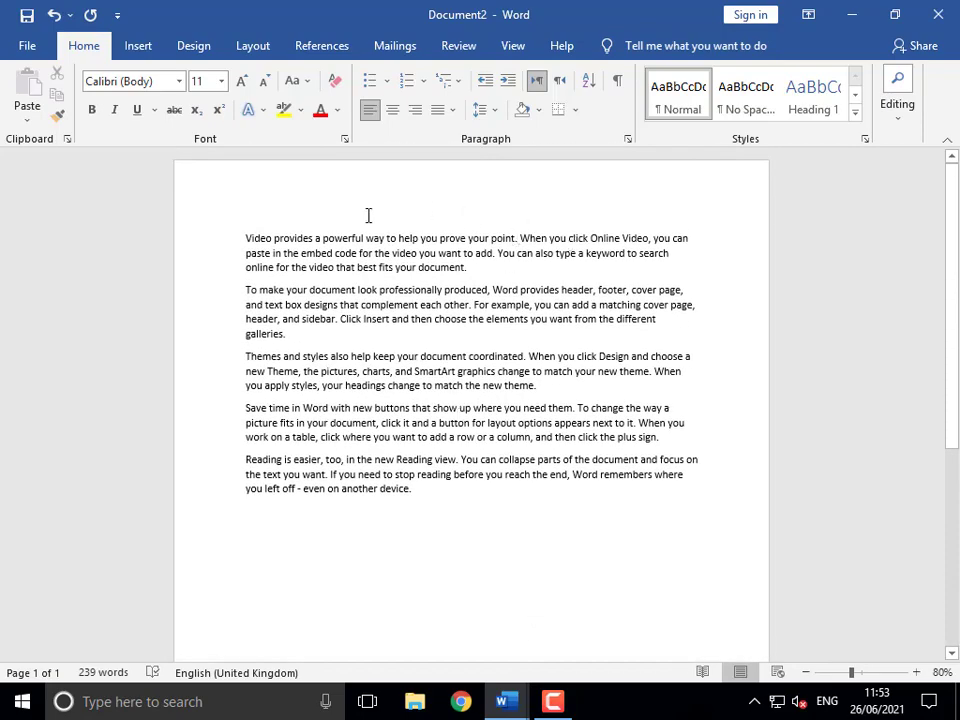
{"action": "double_click", "coordinate": [169, 162]}
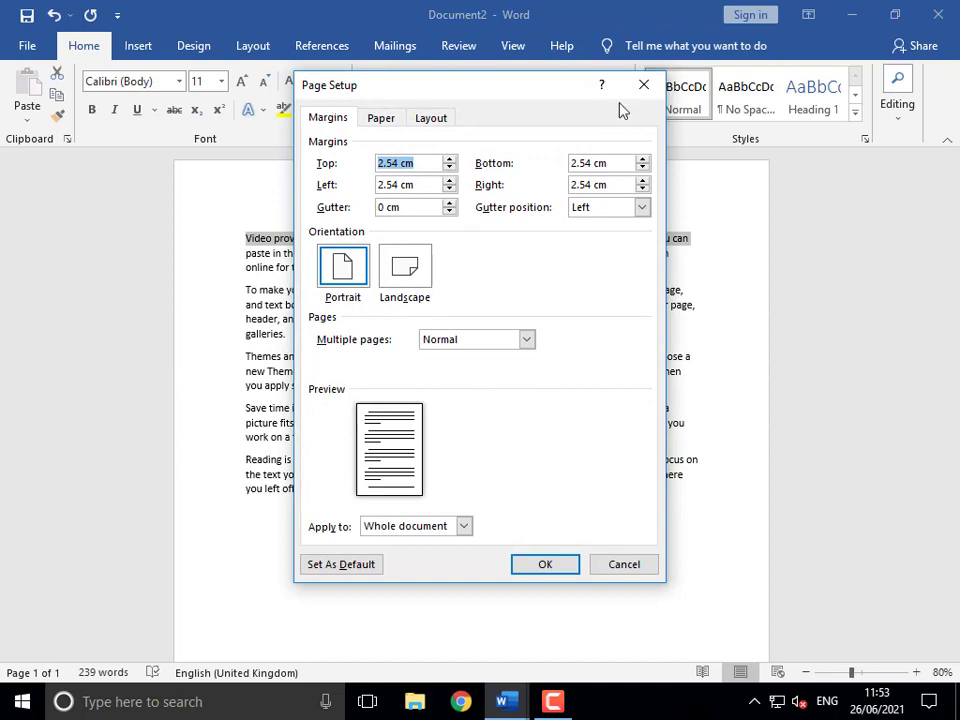
{"action": "left_click", "coordinate": [647, 90]}
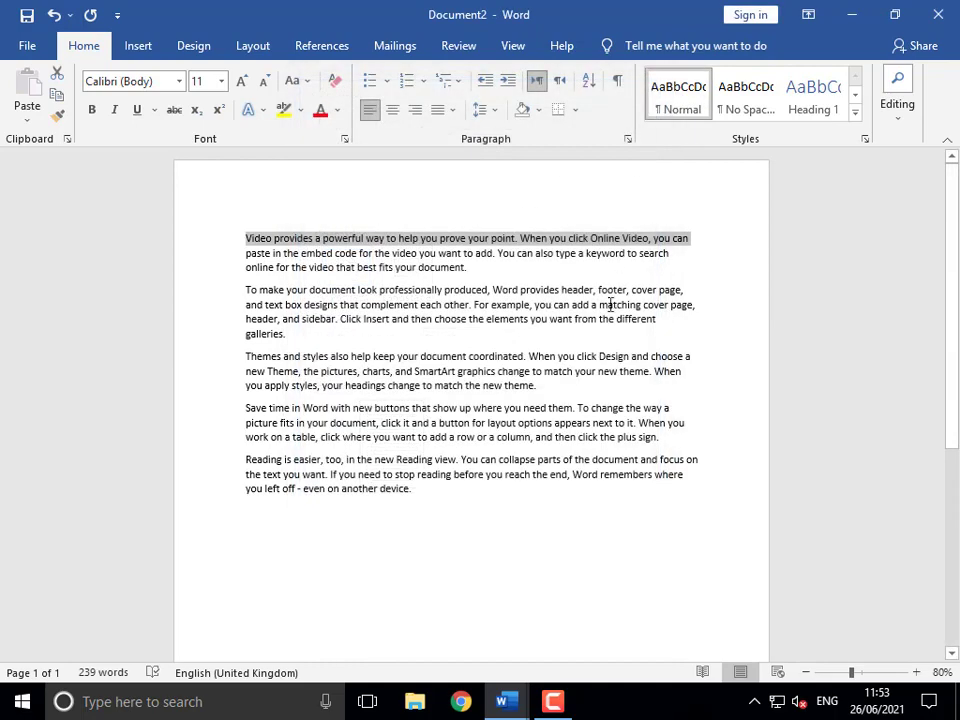
{"action": "left_click", "coordinate": [456, 304]}
{"action": "mouse_move", "coordinate": [503, 700]}
{"action": "left_click", "coordinate": [377, 676]}
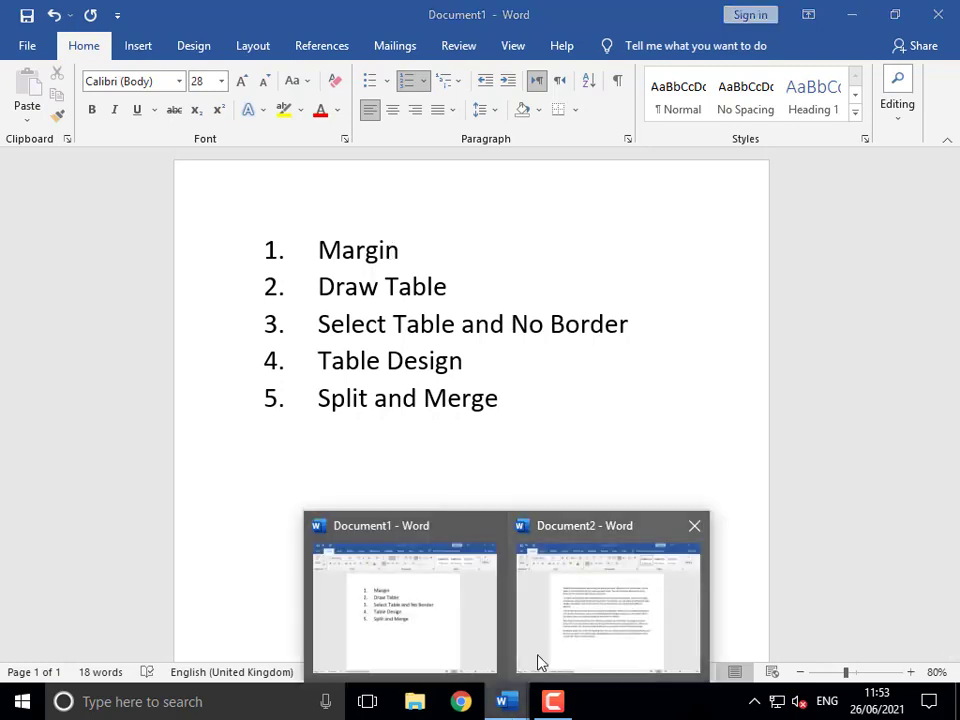
{"action": "left_click", "coordinate": [538, 660]}
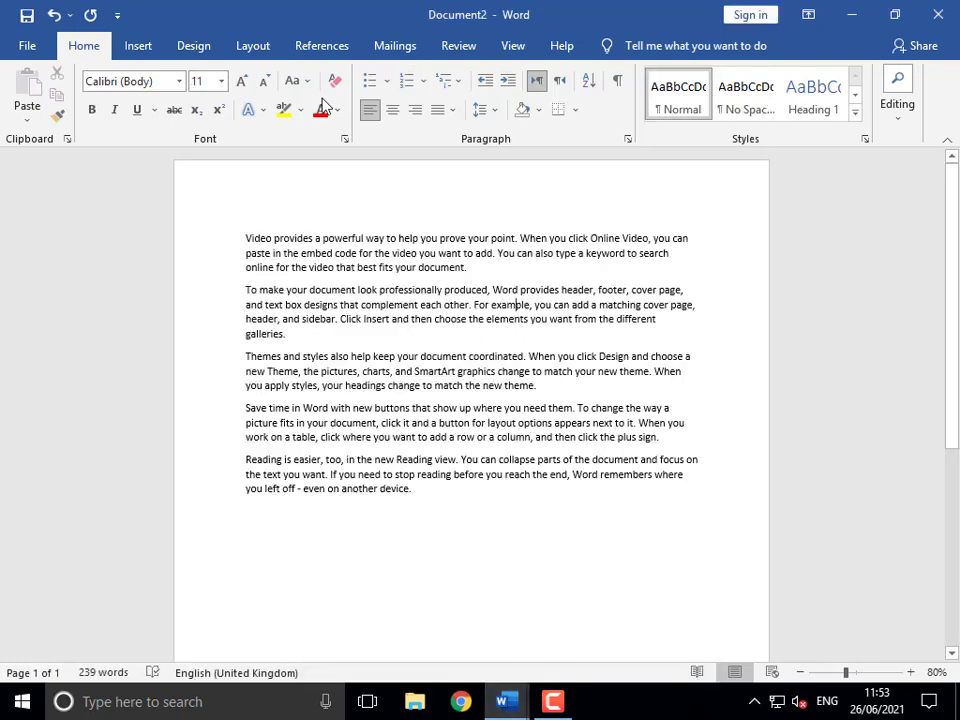
{"action": "double_click", "coordinate": [170, 161]}
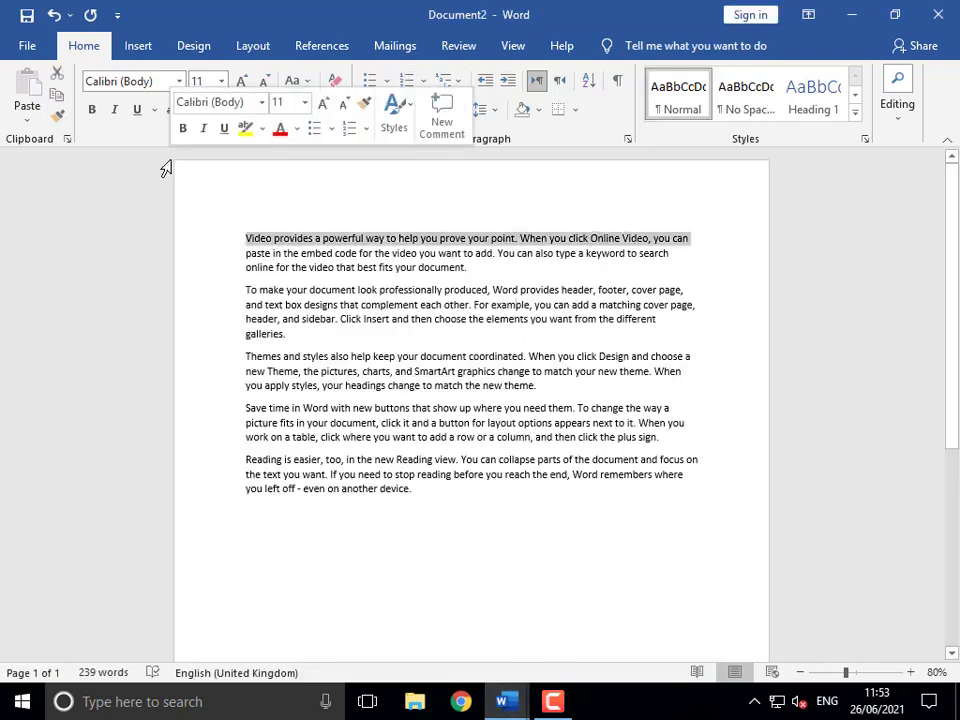
{"action": "left_click_drag", "start_coordinate": [415, 95], "coordinate": [355, 67]}
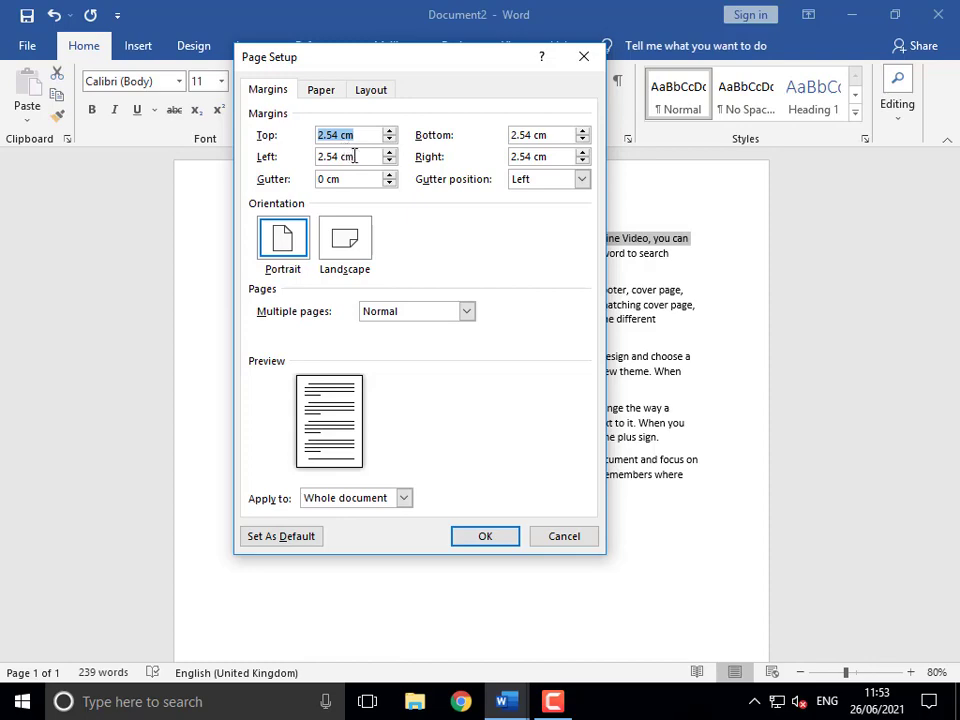
{"action": "left_click", "coordinate": [581, 58]}
{"action": "left_click", "coordinate": [445, 318]}
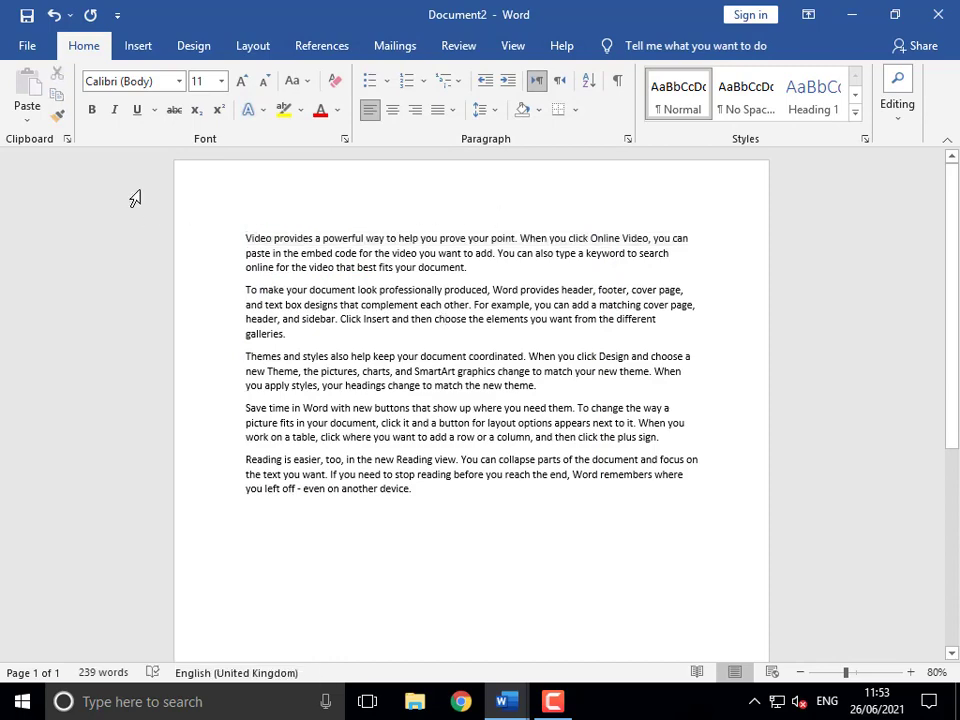
- Change 'Show measurements in units of' from Centimeters to Inches in Advanced options
{"action": "left_click", "coordinate": [27, 46]}
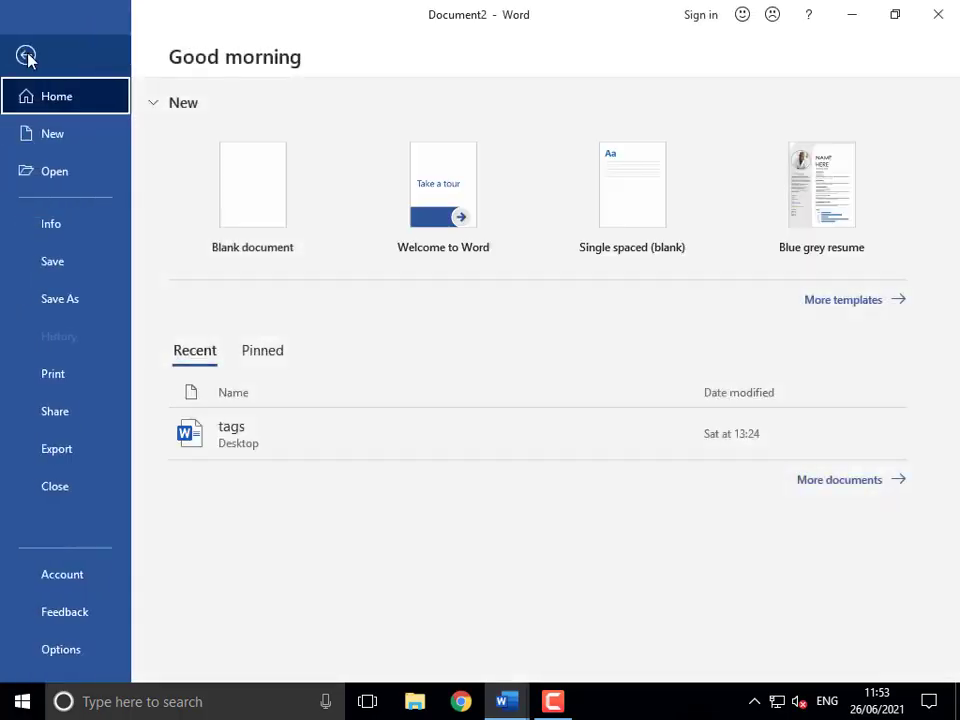
{"action": "left_click", "coordinate": [68, 658]}
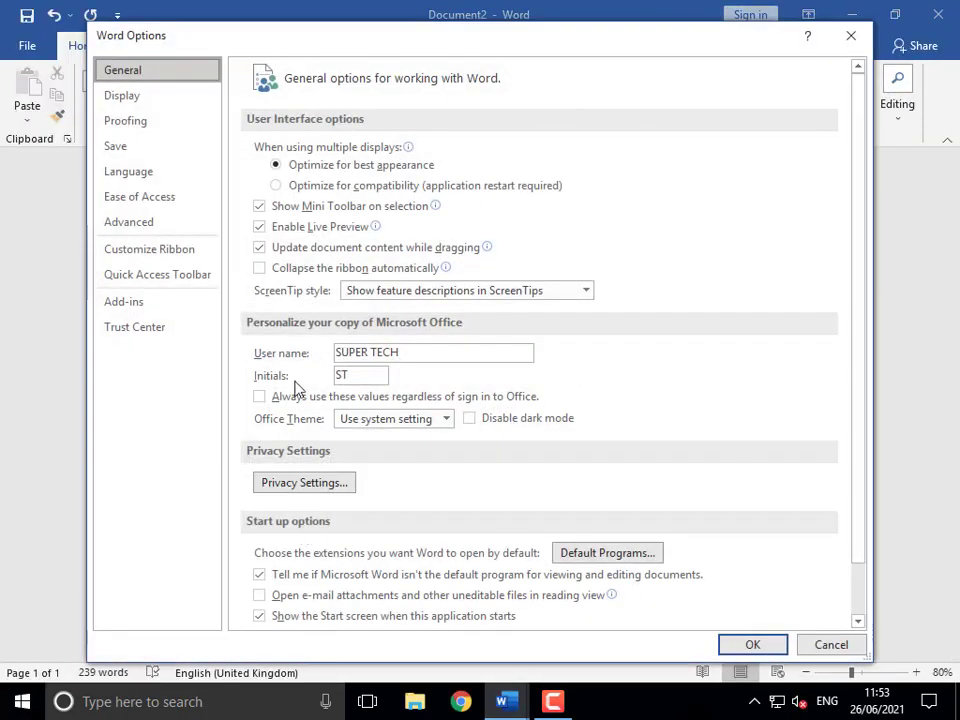
{"action": "left_click", "coordinate": [148, 224]}
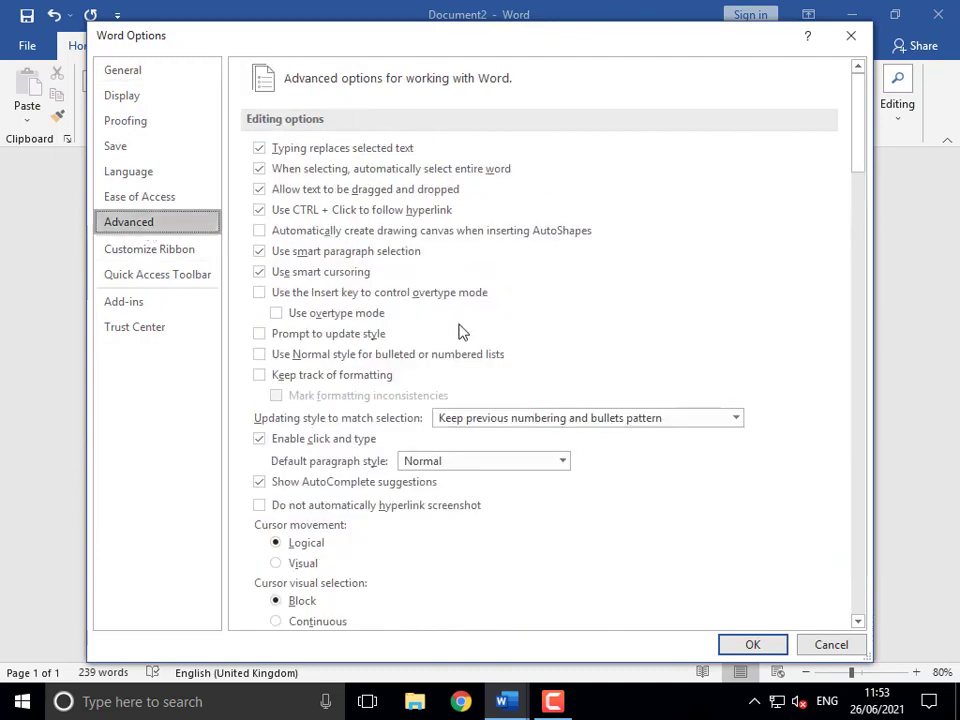
{"action": "scroll", "coordinate": [461, 328], "scroll_direction": "down", "scroll_amount": 2}
{"action": "scroll", "coordinate": [461, 331], "scroll_direction": "down", "scroll_amount": 10}
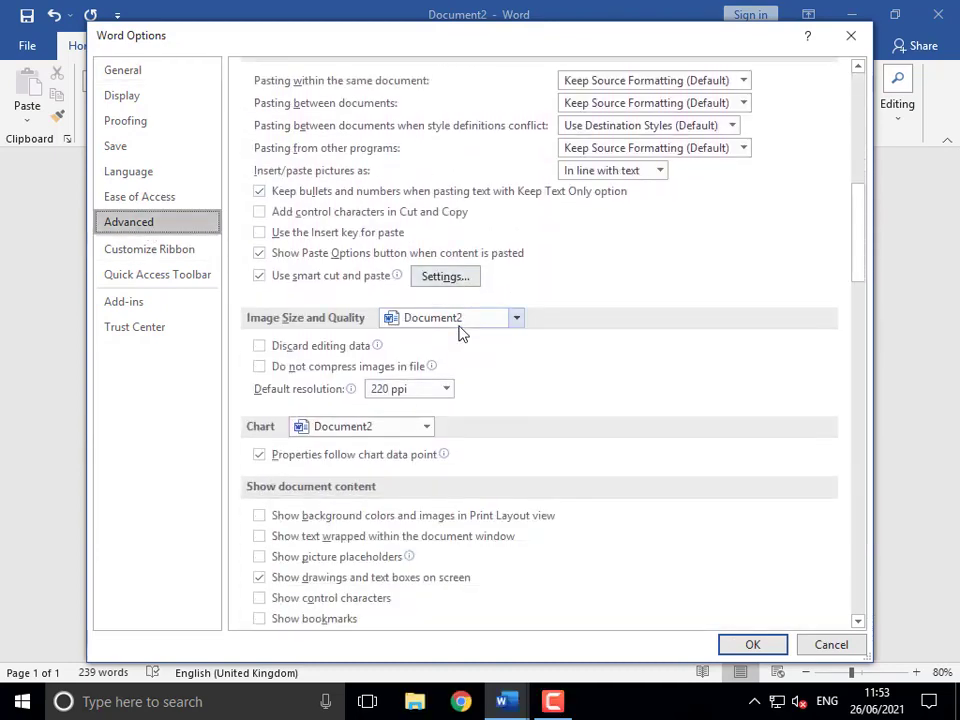
{"action": "scroll", "coordinate": [461, 333], "scroll_direction": "down", "scroll_amount": 12}
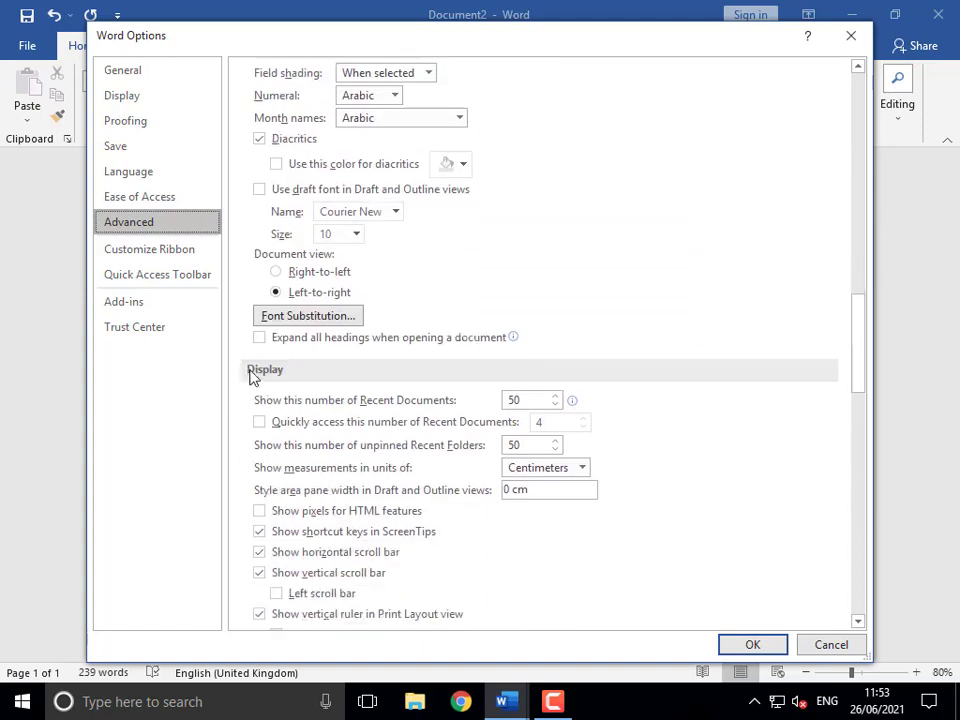
{"action": "left_click", "coordinate": [581, 470]}
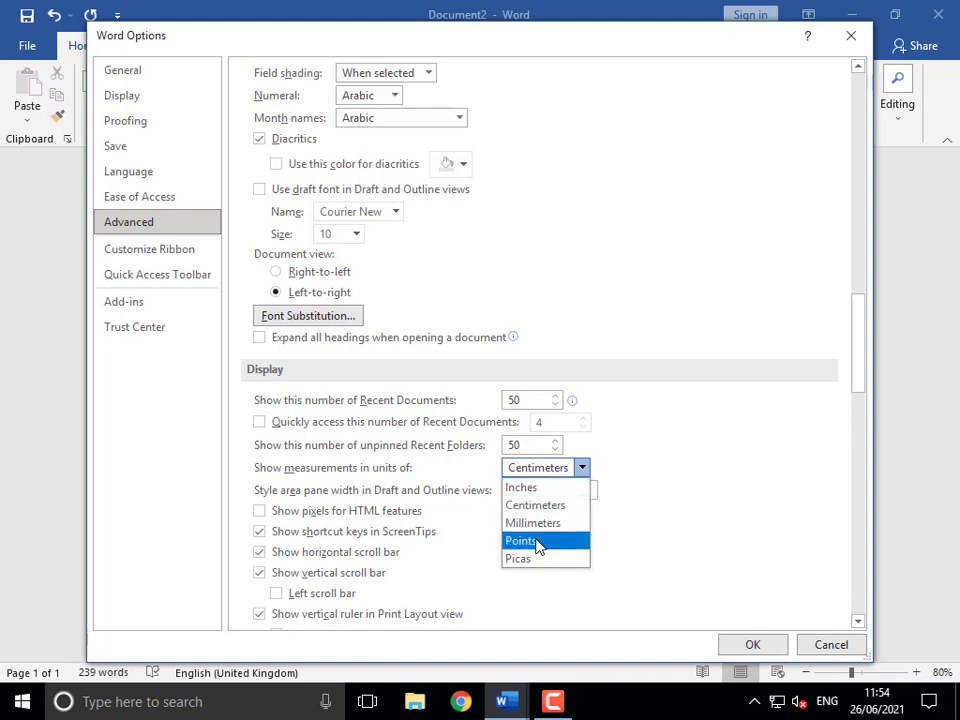
{"action": "left_click", "coordinate": [521, 489]}
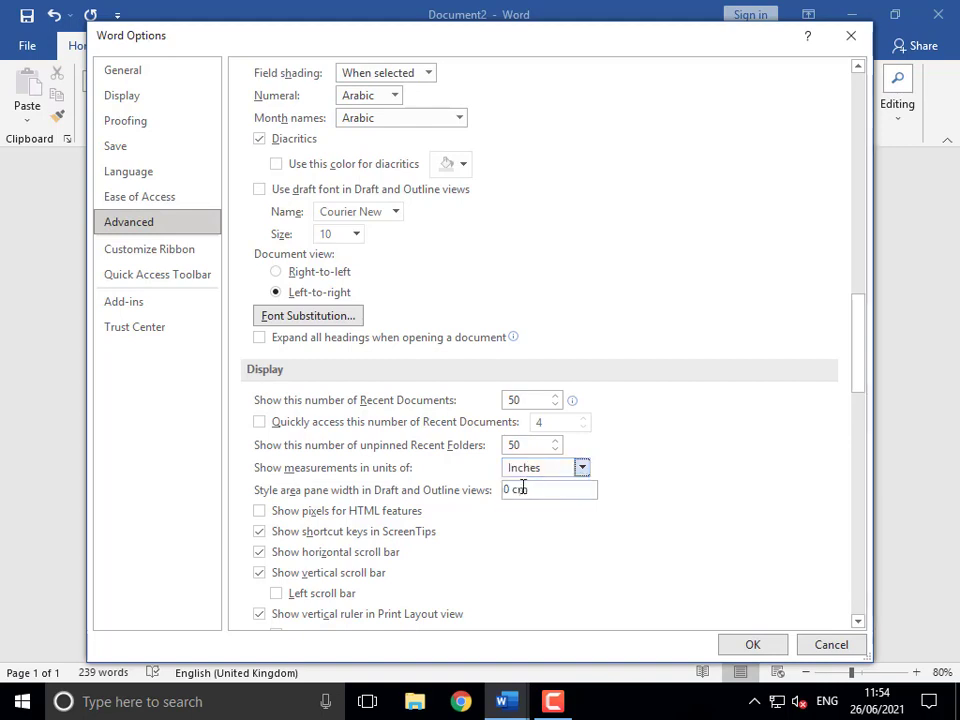
{"action": "left_click", "coordinate": [756, 645]}
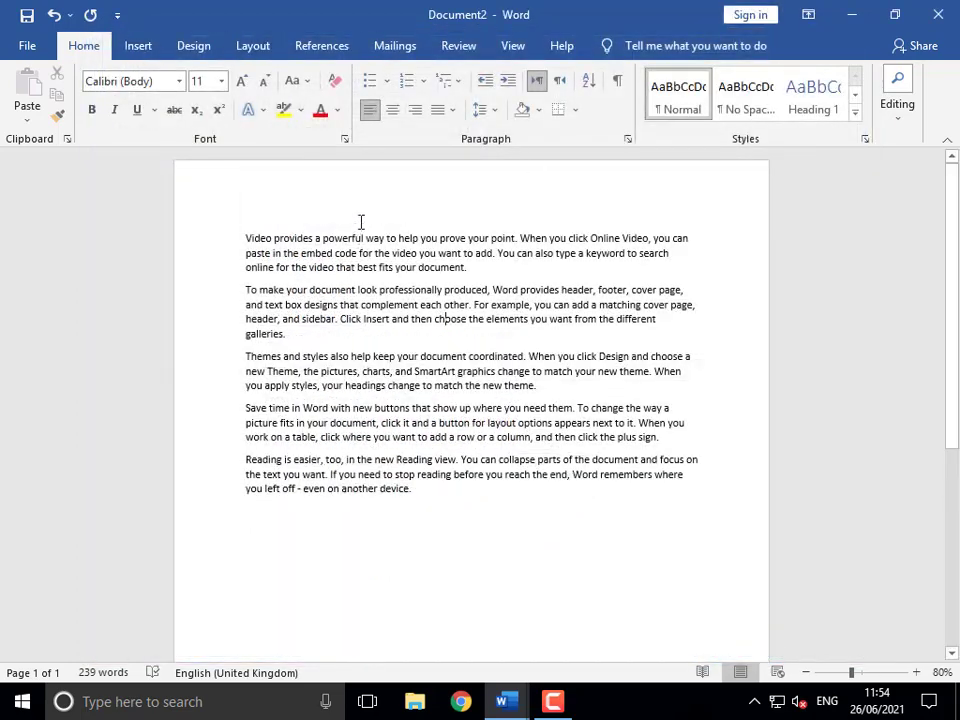
- In Page Setup, set the top, bottom, left and right margins to 0.3 inches
{"action": "double_click", "coordinate": [170, 172]}
{"action": "double_click", "coordinate": [212, 270]}
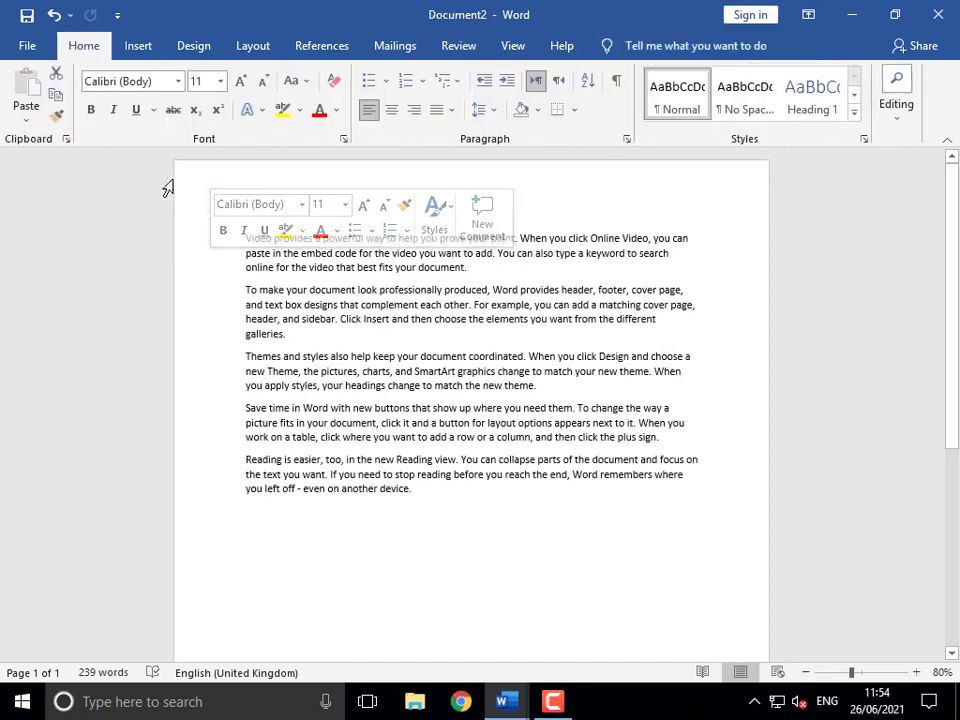
{"action": "double_click", "coordinate": [162, 160]}
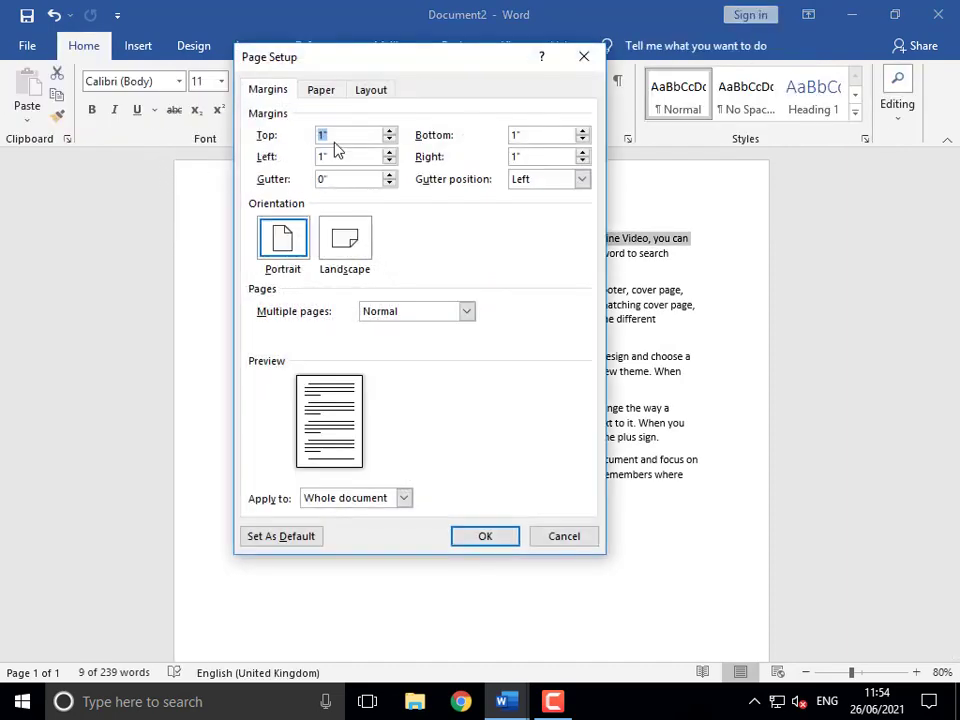
{"action": "left_click", "coordinate": [341, 135]}
{"action": "left_click_drag", "start_coordinate": [356, 154], "coordinate": [261, 155]}
{"action": "mouse_move", "coordinate": [525, 138]}
{"action": "left_mouse_down"}
{"action": "mouse_move", "coordinate": [503, 142]}
{"action": "mouse_move", "coordinate": [515, 156]}
{"action": "left_mouse_up"}
{"action": "left_click_drag", "start_coordinate": [366, 137], "coordinate": [277, 137]}
{"action": "key", "text": "Tab"}
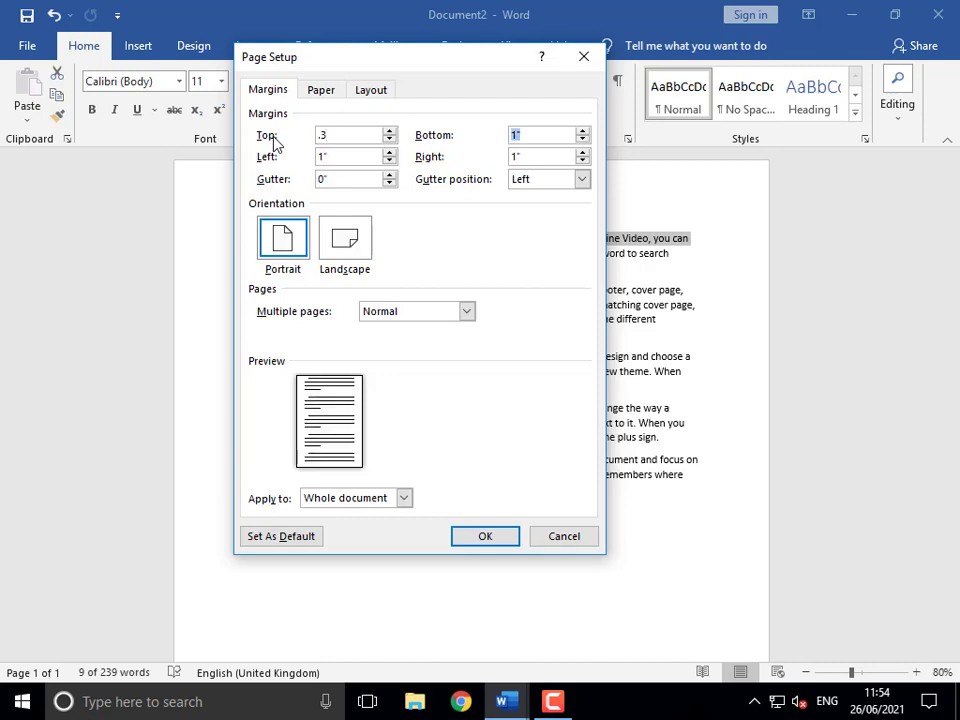
{"action": "type", "text": ".3"}
{"action": "key", "text": "Tab"}
{"action": "type", "text": ".3"}
{"action": "key", "text": "Tab"}
{"action": "type", "text": ".3"}
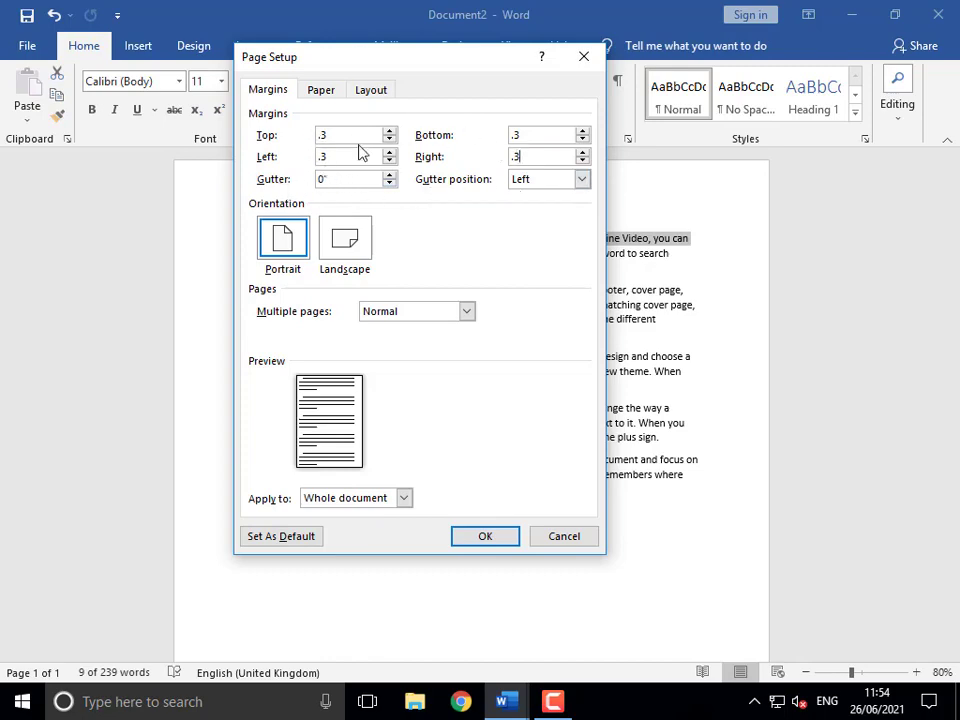
{"action": "left_click", "coordinate": [470, 541]}
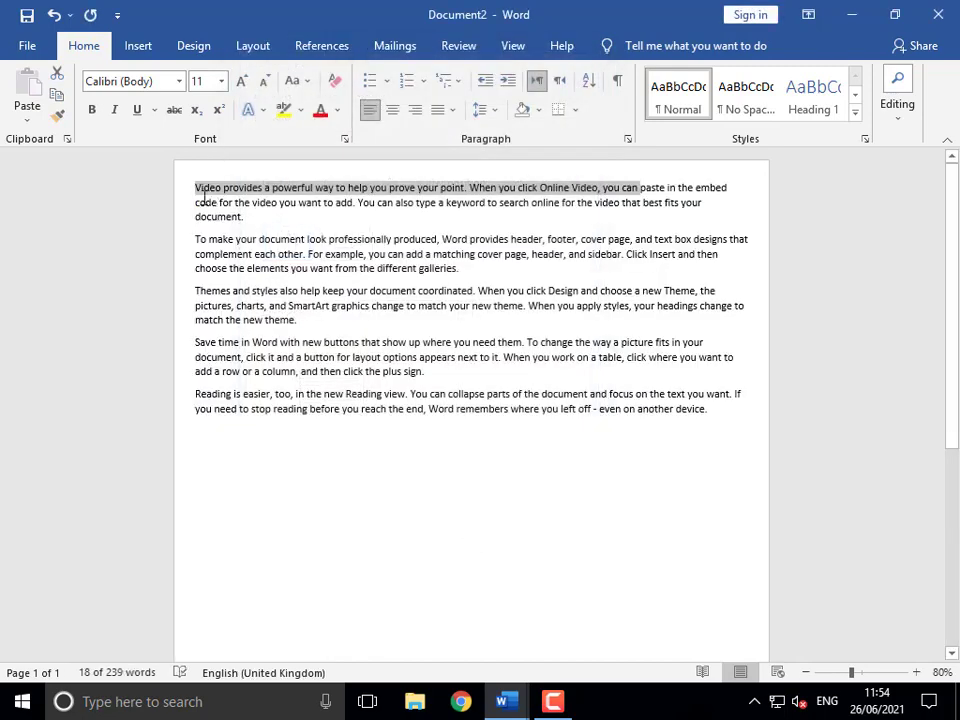
{"action": "left_click", "coordinate": [191, 217]}
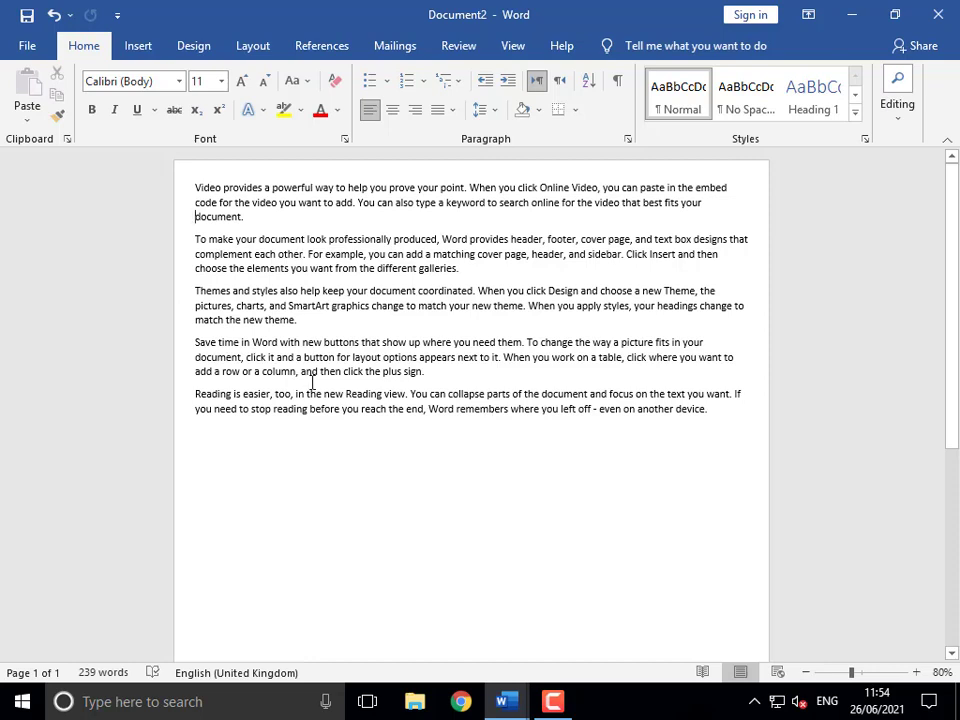
- In Page Setup, set the Top, Bottom, Left and Right margins to 2 inches
{"action": "double_click", "coordinate": [158, 162]}
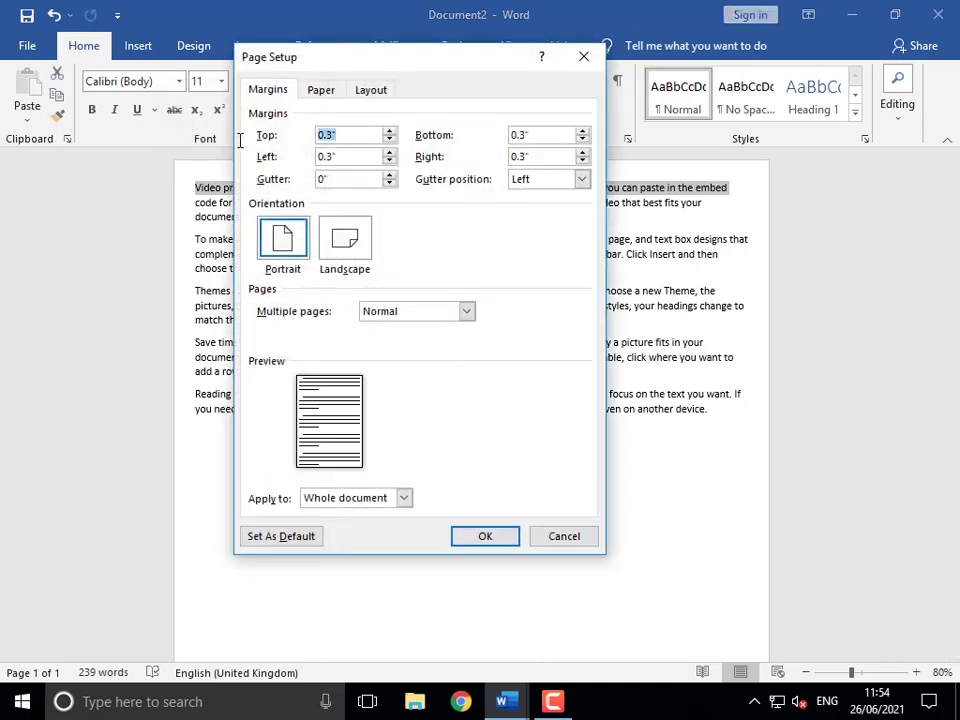
{"action": "type", "text": "2"}
{"action": "key", "text": "Tab"}
{"action": "type", "text": "2"}
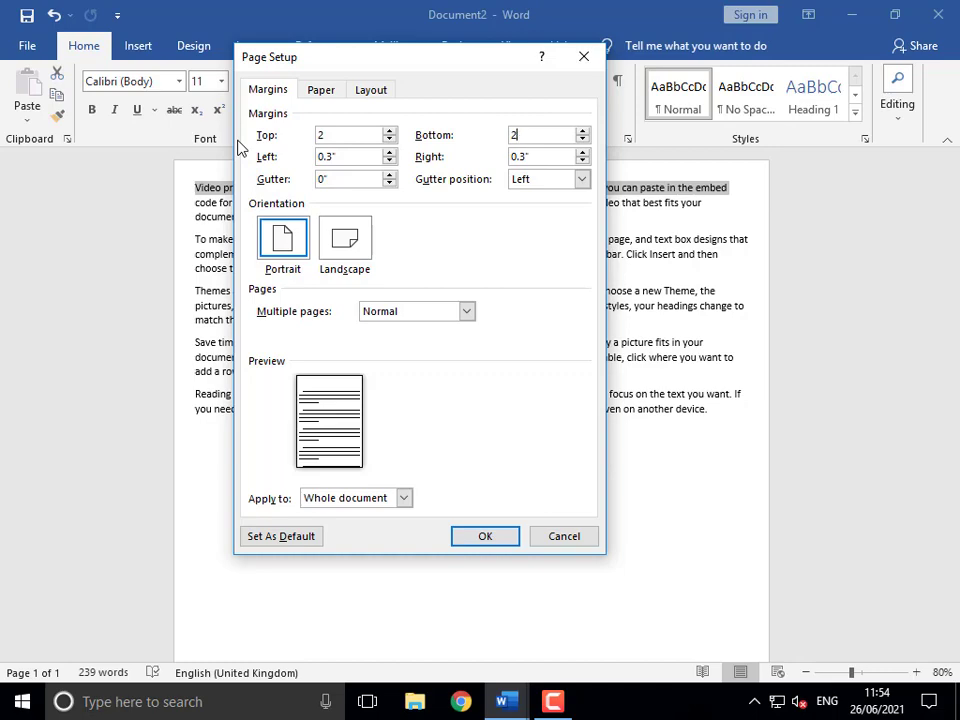
{"action": "key", "text": "Tab"}
{"action": "type", "text": "2"}
{"action": "key", "text": "Tab"}
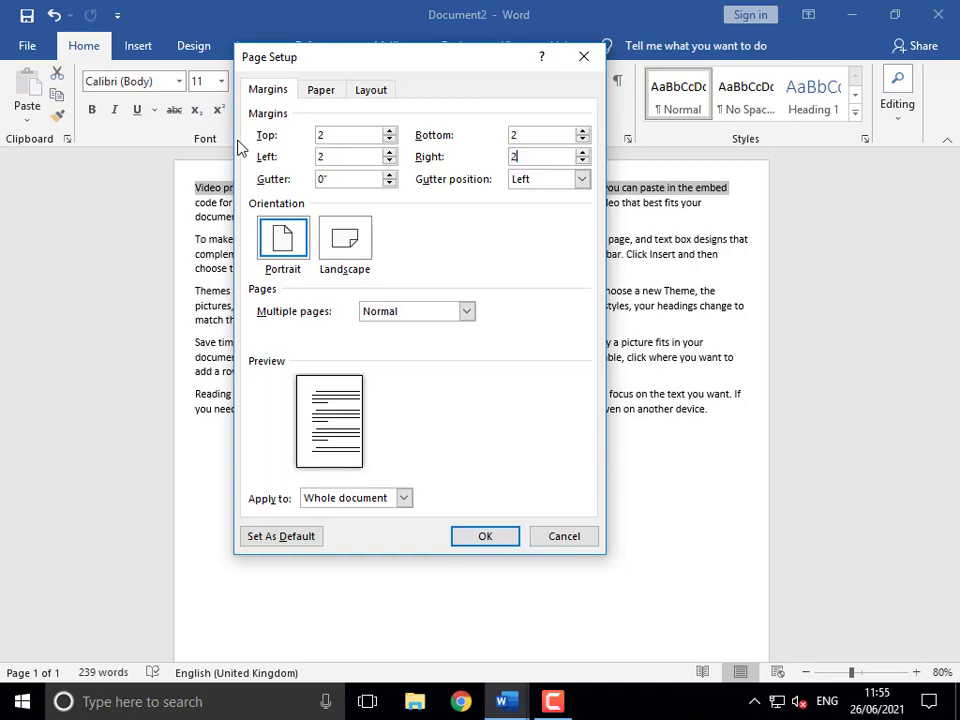
{"action": "type", "text": "2"}
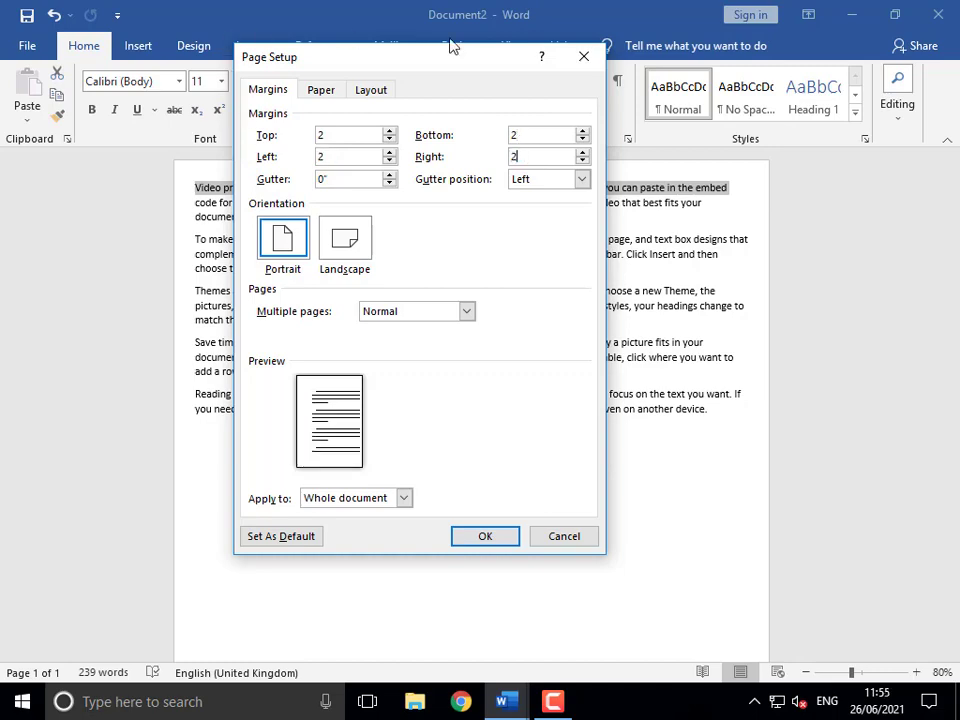
{"action": "left_click", "coordinate": [489, 538]}
{"action": "left_click", "coordinate": [284, 362]}
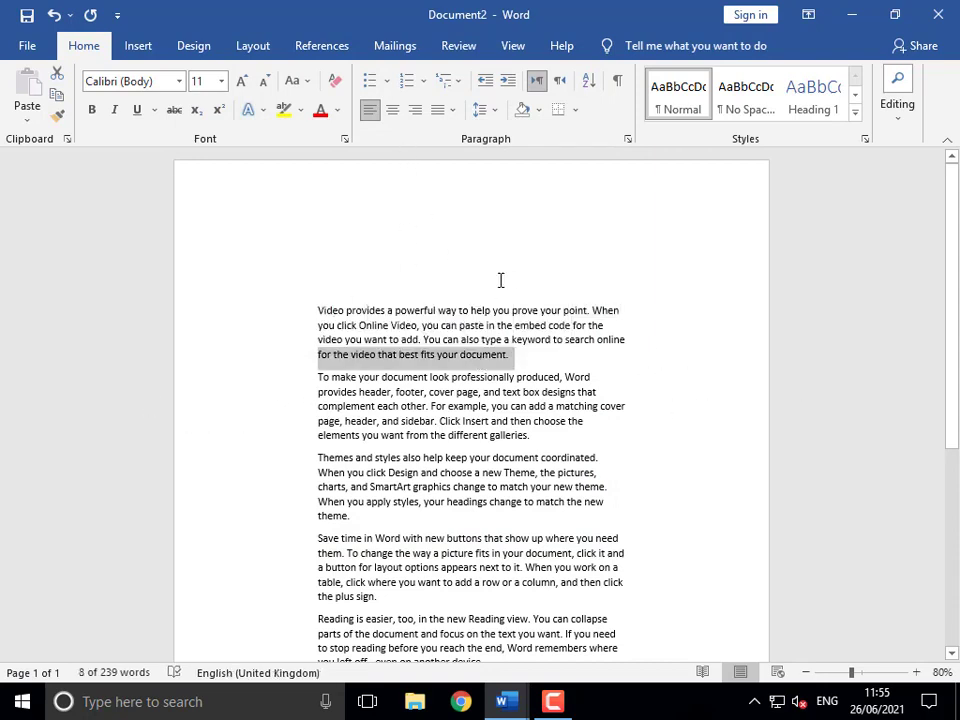
{"action": "left_click", "coordinate": [467, 276]}
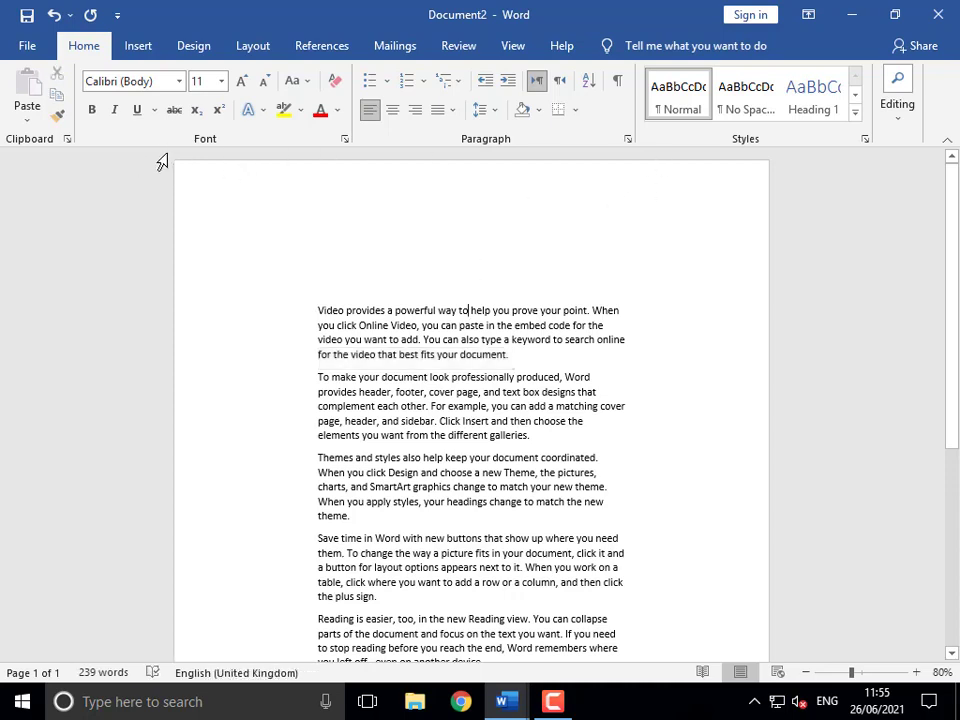
- Open Custom Margins from Layout > Margins, then close it without changes
{"action": "left_click", "coordinate": [256, 48]}
{"action": "left_click", "coordinate": [31, 108]}
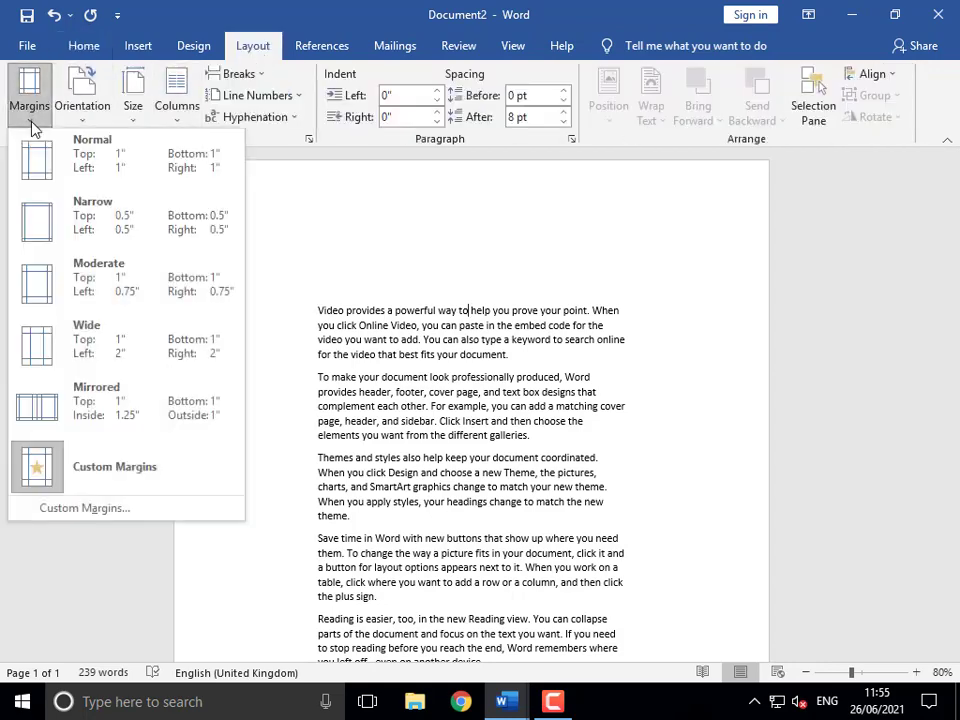
{"action": "left_click", "coordinate": [92, 509]}
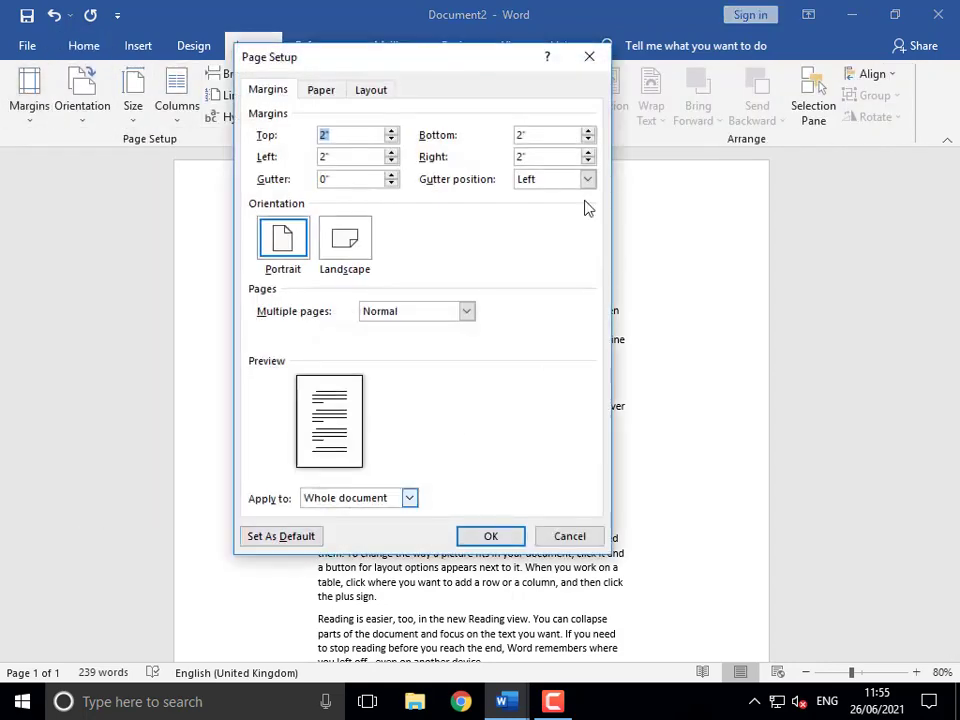
{"action": "left_click", "coordinate": [589, 57]}
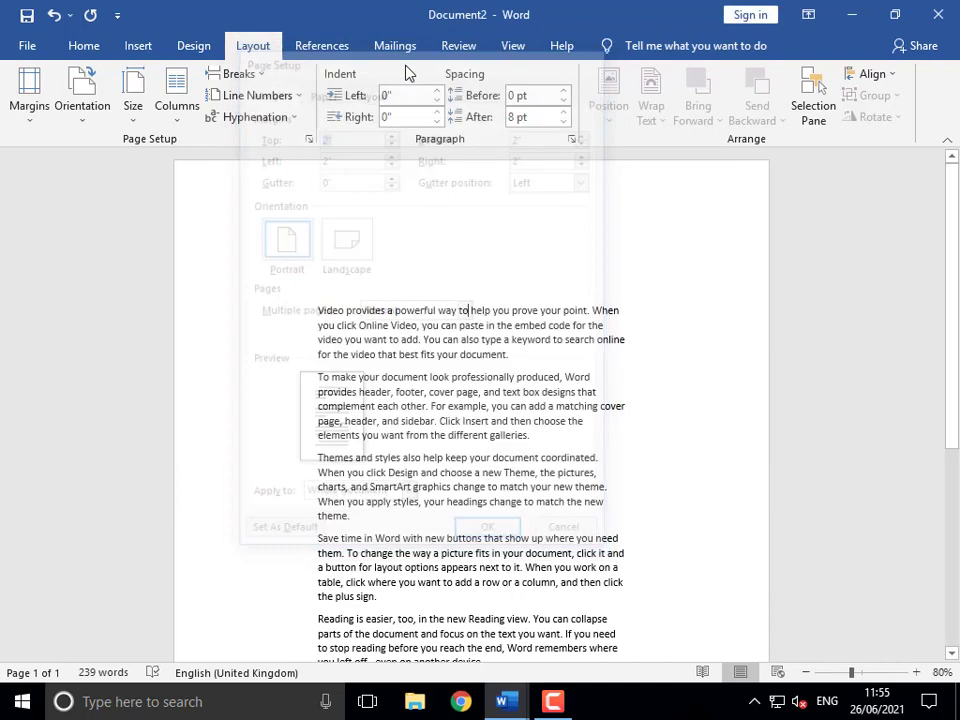
- Set all four page margins to 0.2 inches in Page Setup
{"action": "double_click", "coordinate": [163, 155]}
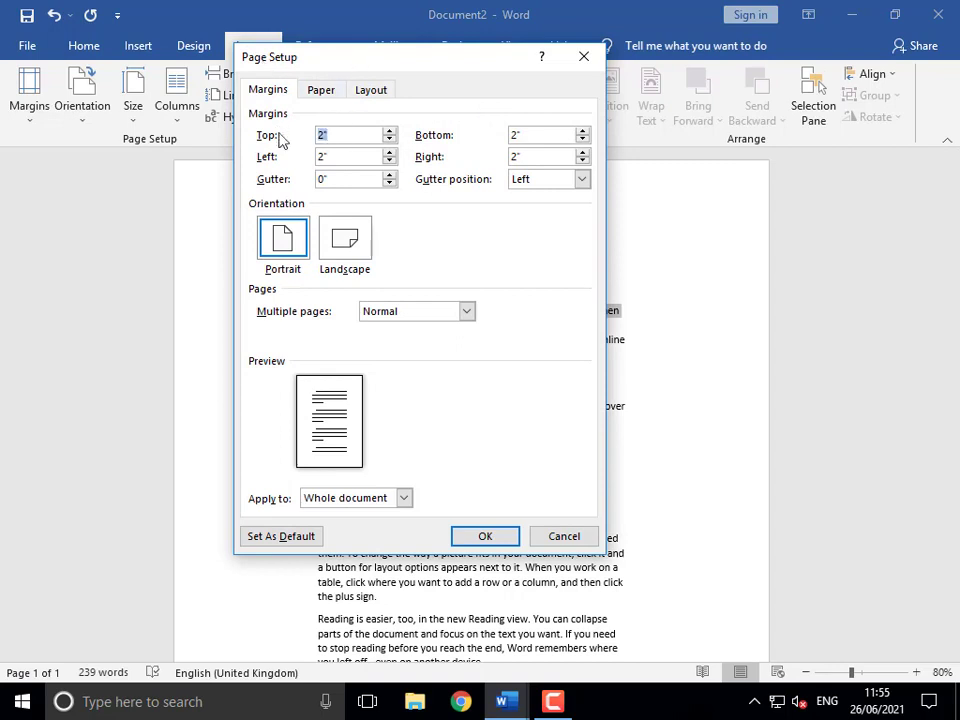
{"action": "key", "text": "Tab"}
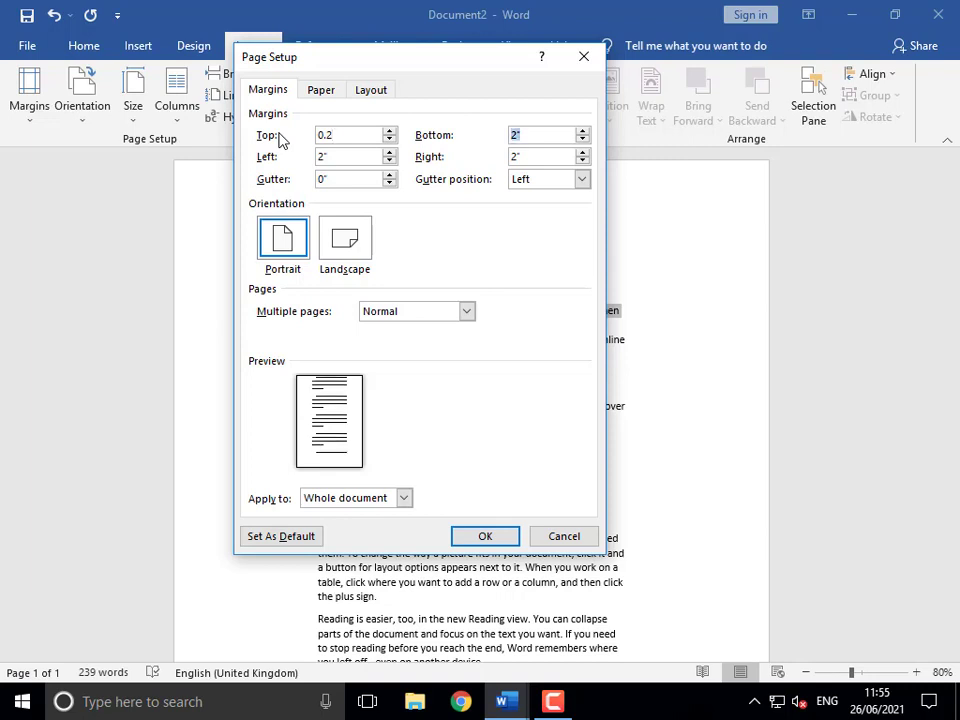
{"action": "type", "text": "0.2"}
{"action": "key", "text": "Tab"}
{"action": "key", "text": "Tab"}
{"action": "type", "text": "0"}
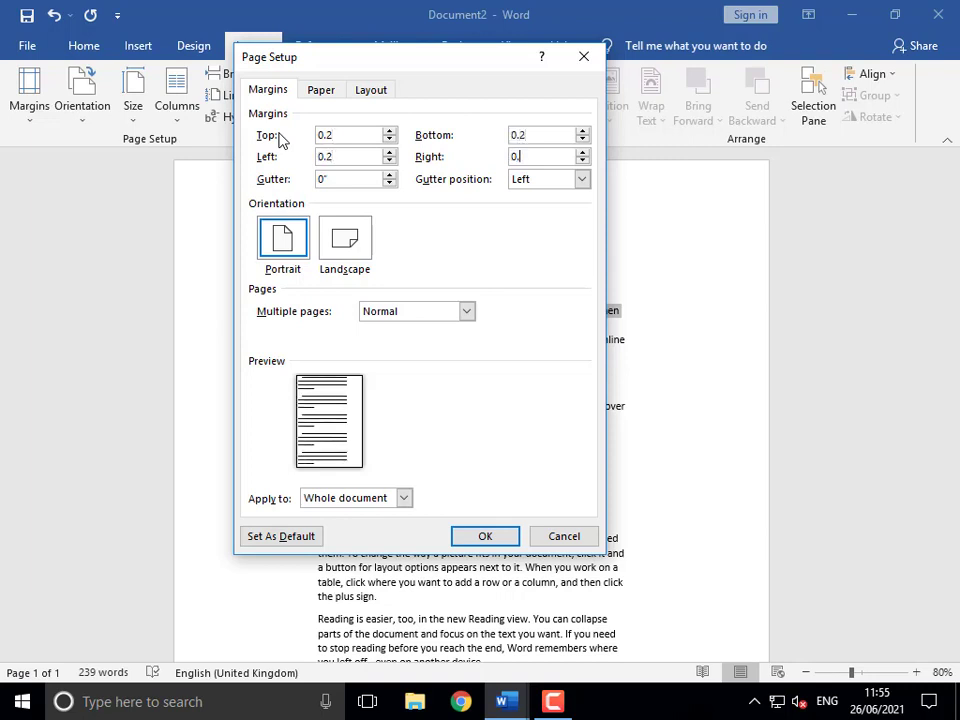
{"action": "left_click", "coordinate": [495, 535]}
{"action": "left_click", "coordinate": [321, 217]}
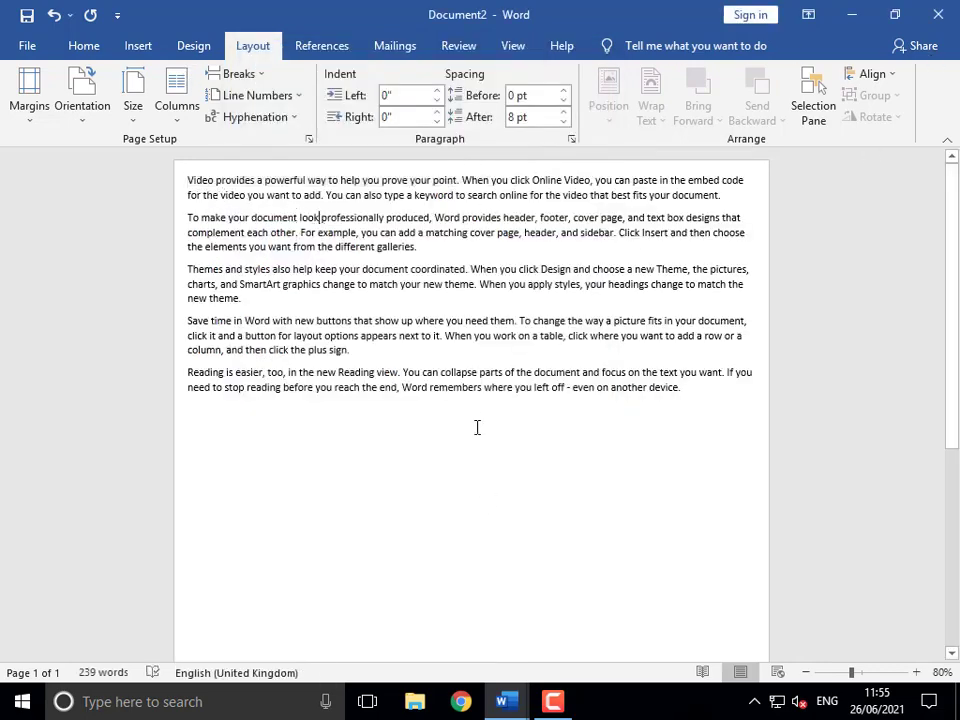
- Select and delete all the text in Document2
{"action": "key", "text": "ctrl+a"}
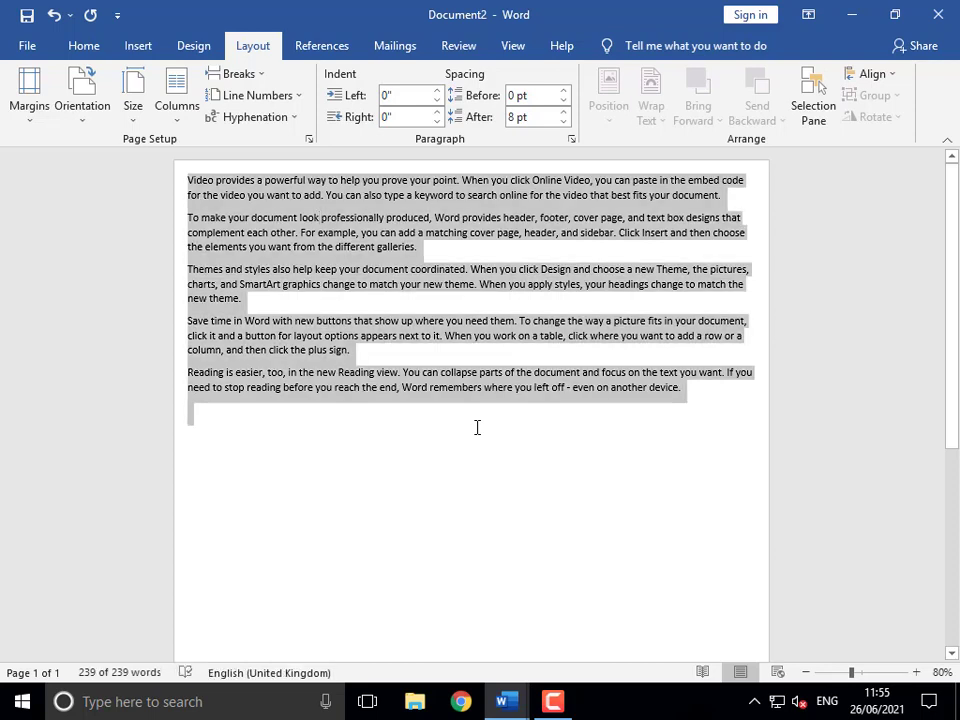
{"action": "key", "text": "Delete"}
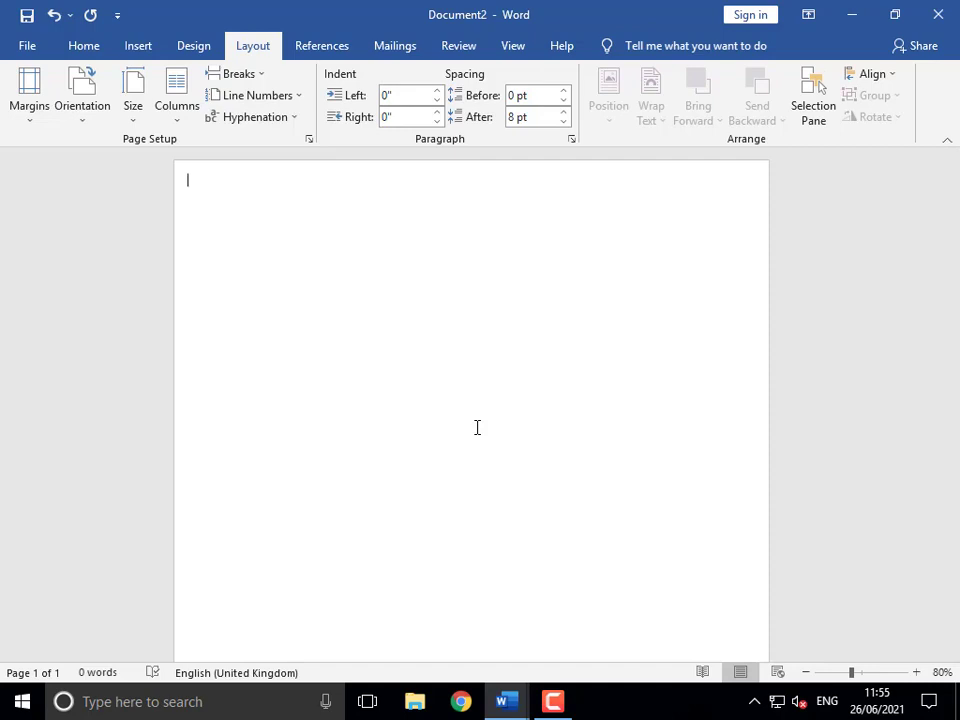
{"action": "left_click", "coordinate": [144, 47]}
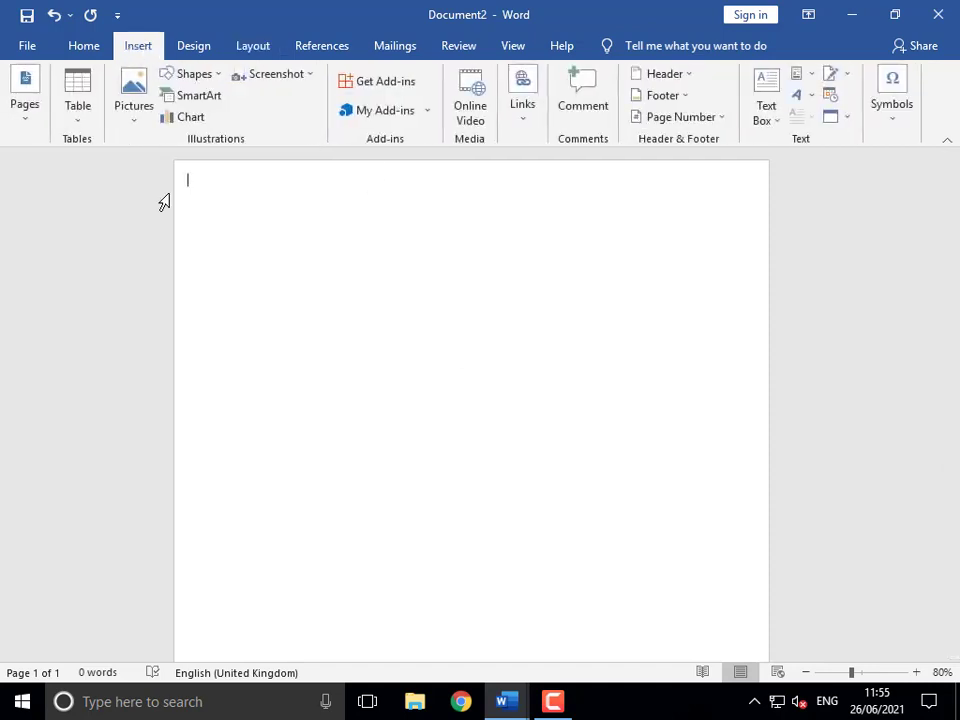
- Switch to Document1, shift its numbered list further left, and select 'Draw Table'
{"action": "left_click", "coordinate": [516, 705]}
{"action": "left_click", "coordinate": [414, 636]}
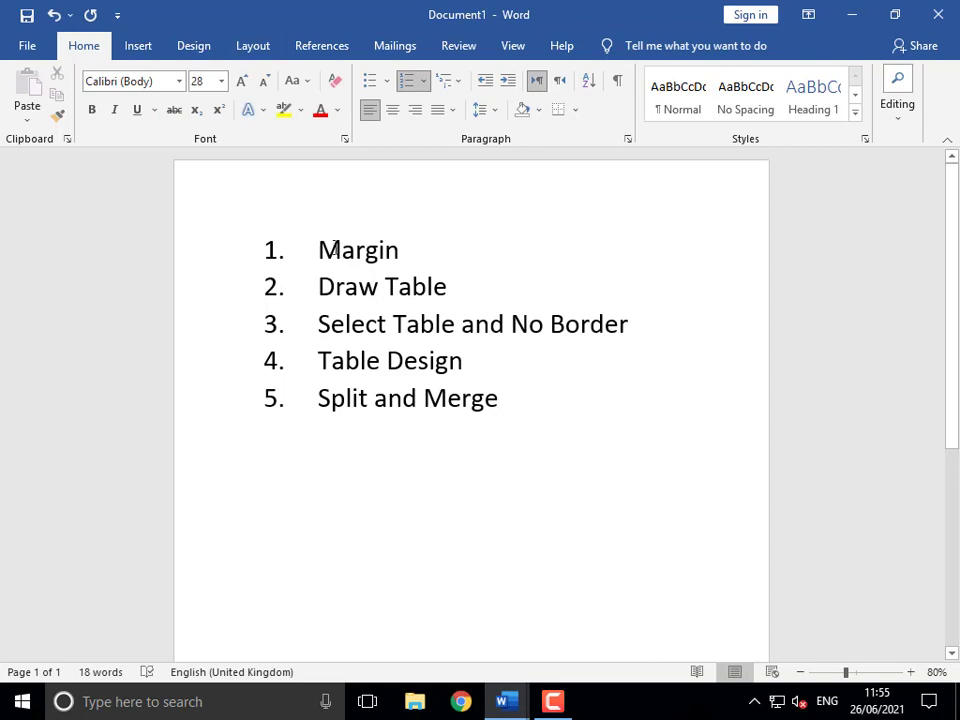
{"action": "mouse_move", "coordinate": [279, 288]}
{"action": "left_mouse_down"}
{"action": "mouse_move", "coordinate": [413, 286]}
{"action": "mouse_move", "coordinate": [230, 291]}
{"action": "left_mouse_up"}
{"action": "left_click", "coordinate": [310, 286]}
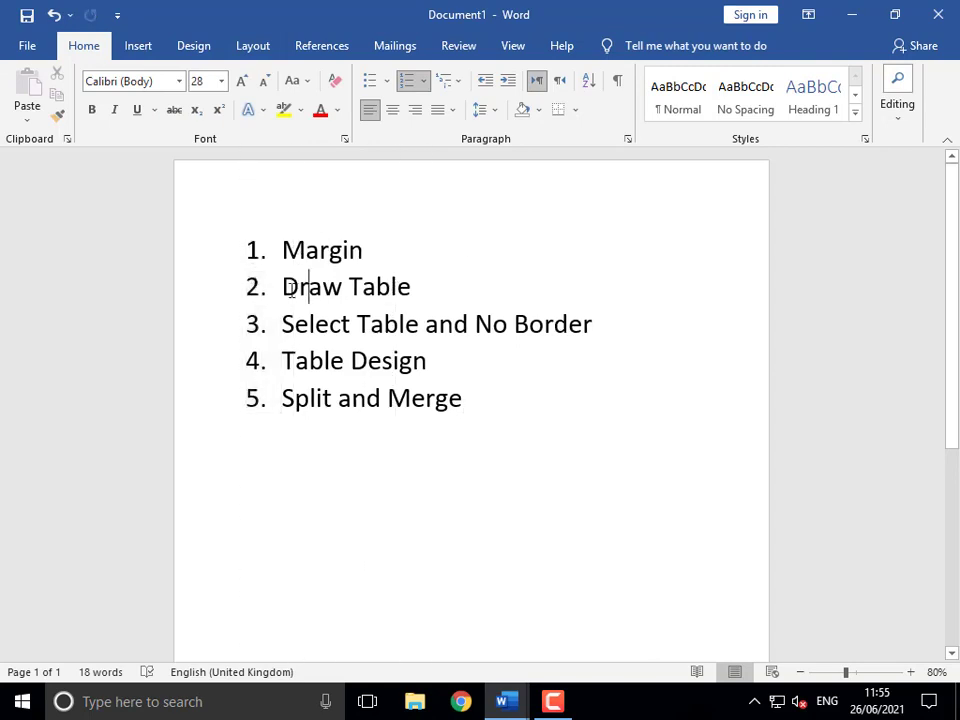
{"action": "left_click_drag", "start_coordinate": [312, 290], "coordinate": [405, 288]}
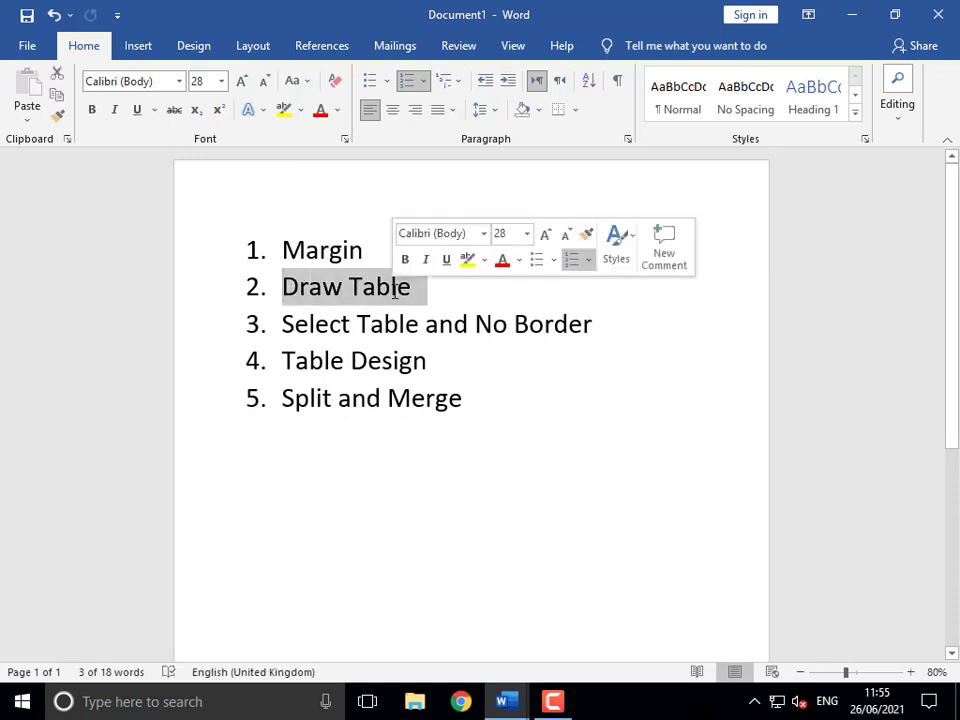
- Return to Document2 and insert a 10 × 8 table from the Table grid
{"action": "mouse_move", "coordinate": [507, 712]}
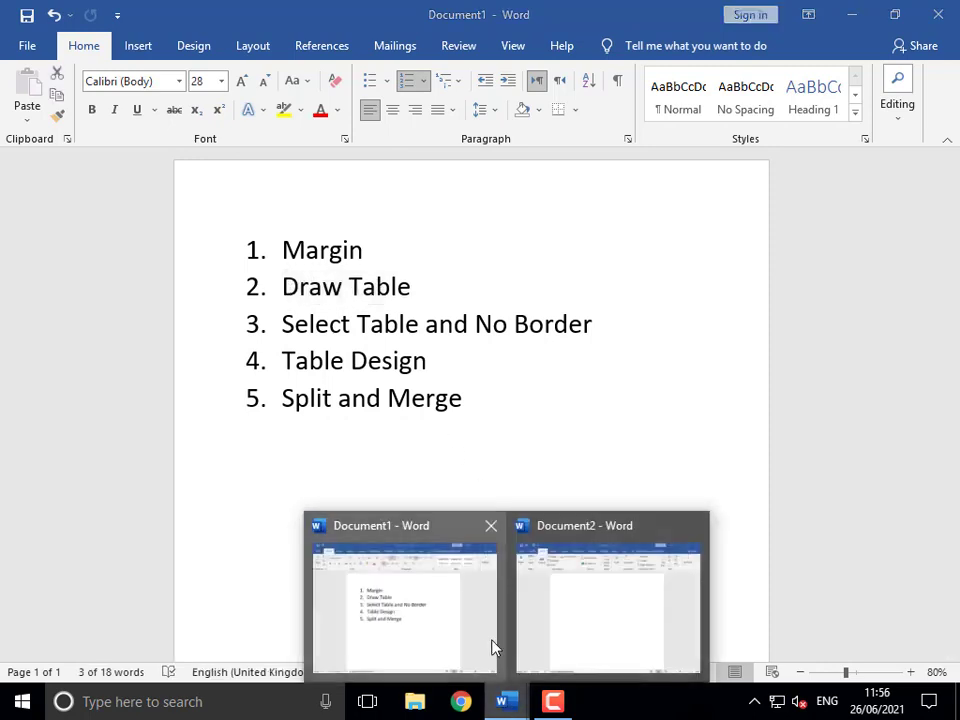
{"action": "left_click", "coordinate": [610, 600]}
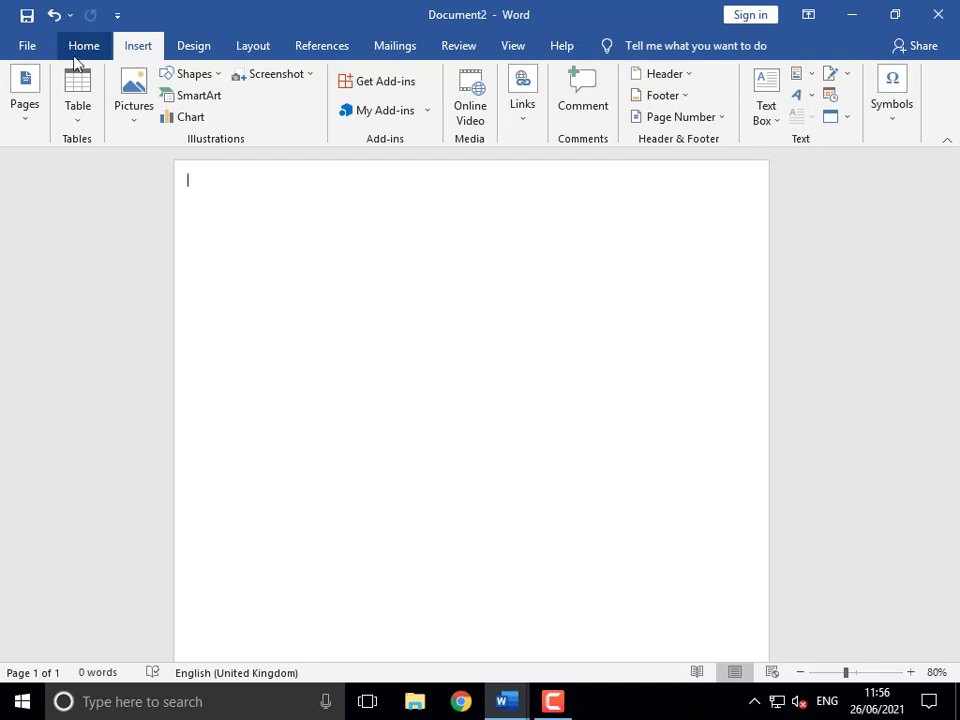
{"action": "left_click", "coordinate": [78, 116]}
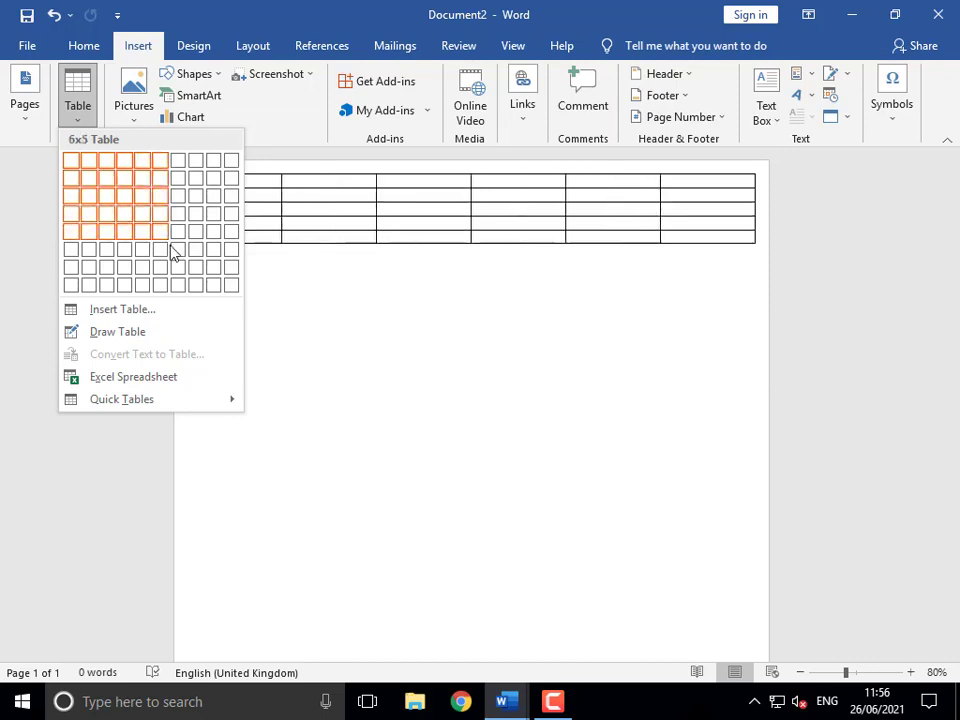
{"action": "left_click", "coordinate": [229, 285]}
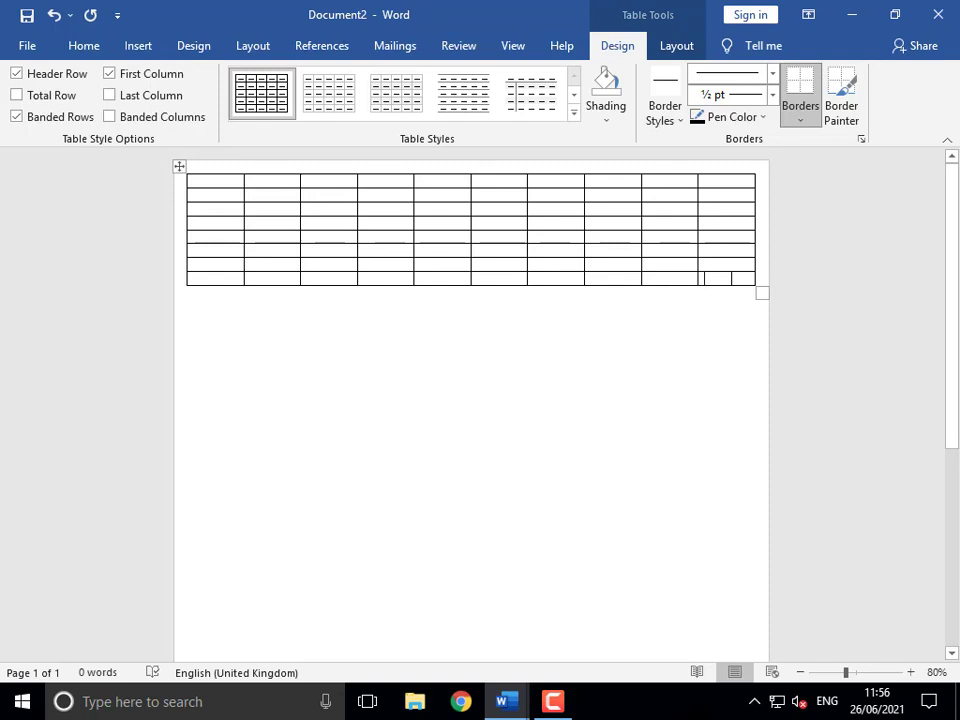
- Add four new rows to the bottom of the table
{"action": "key", "text": "Tab"}
{"action": "key", "text": "Tab"}
{"action": "key", "text": "Tab"}
{"action": "key", "text": "Tab"}
{"action": "key", "text": "Tab"}
{"action": "key", "text": "Tab"}
{"action": "key", "text": "Tab"}
{"action": "key", "text": "Tab"}
{"action": "key", "text": "Tab"}
{"action": "key", "text": "Tab"}
{"action": "key", "text": "Tab"}
{"action": "key", "text": "Tab"}
{"action": "key", "text": "Tab"}
{"action": "key", "text": "Tab"}
{"action": "key", "text": "Tab"}
{"action": "key", "text": "Tab"}
{"action": "key", "text": "Tab"}
{"action": "key", "text": "Tab"}
{"action": "key", "text": "Tab"}
{"action": "key", "text": "Tab"}
{"action": "key", "text": "Tab"}
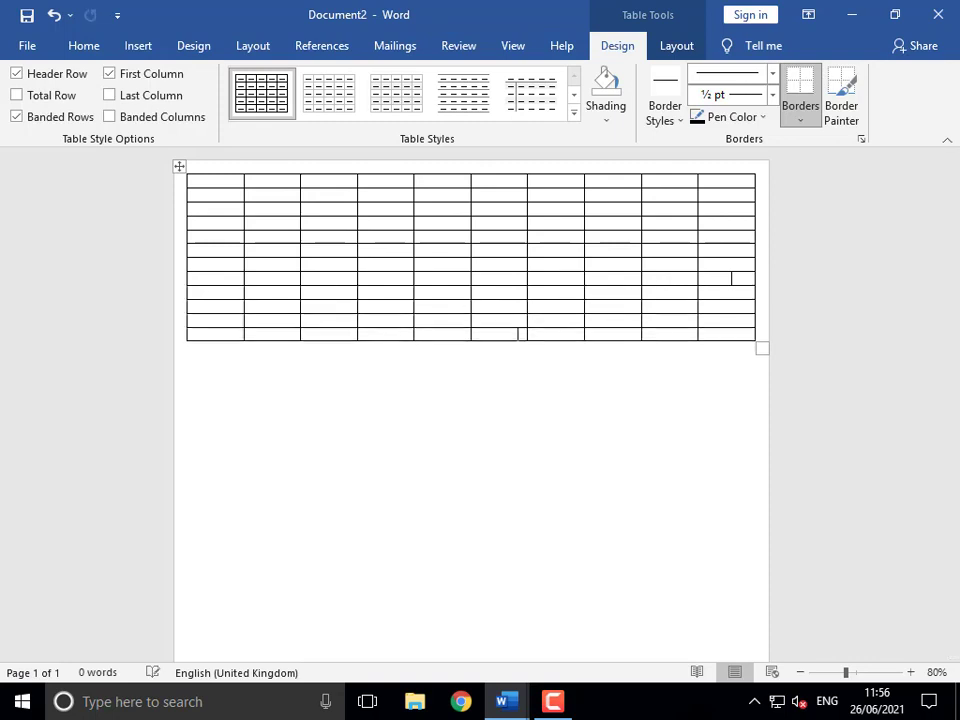
{"action": "key", "text": "Tab"}
{"action": "key", "text": "Tab"}
{"action": "key", "text": "Tab"}
{"action": "key", "text": "Tab"}
{"action": "key", "text": "Tab"}
{"action": "key", "text": "Tab"}
{"action": "key", "text": "Tab"}
{"action": "key", "text": "Tab"}
{"action": "key", "text": "Tab"}
{"action": "key", "text": "Tab"}
{"action": "key", "text": "Tab"}
{"action": "key", "text": "Tab"}
{"action": "key", "text": "Tab"}
{"action": "key", "text": "Tab"}
{"action": "key", "text": "Tab"}
{"action": "key", "text": "Tab"}
{"action": "key", "text": "Tab"}
{"action": "key", "text": "Tab"}
{"action": "key", "text": "Tab"}
{"action": "key", "text": "Tab"}
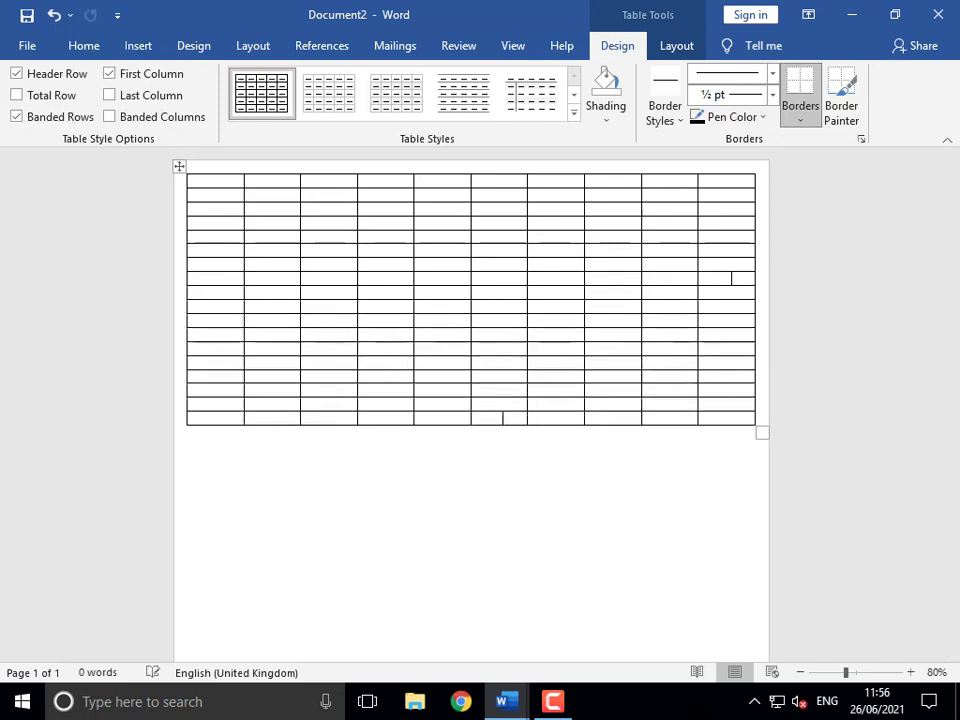
{"action": "key", "text": "Tab"}
{"action": "key", "text": "Tab"}
{"action": "key", "text": "Tab"}
{"action": "key", "text": "Tab"}
{"action": "key", "text": "Tab"}
{"action": "key", "text": "Tab"}
{"action": "key", "text": "Tab"}
{"action": "key", "text": "Tab"}
{"action": "key", "text": "Tab"}
{"action": "key", "text": "Tab"}
{"action": "key", "text": "Tab"}
{"action": "key", "text": "Tab"}
{"action": "key", "text": "Tab"}
{"action": "key", "text": "Tab"}
{"action": "key", "text": "Tab"}
{"action": "key", "text": "Tab"}
{"action": "key", "text": "Tab"}
{"action": "key", "text": "Tab"}
{"action": "key", "text": "Tab"}
{"action": "key", "text": "Tab"}
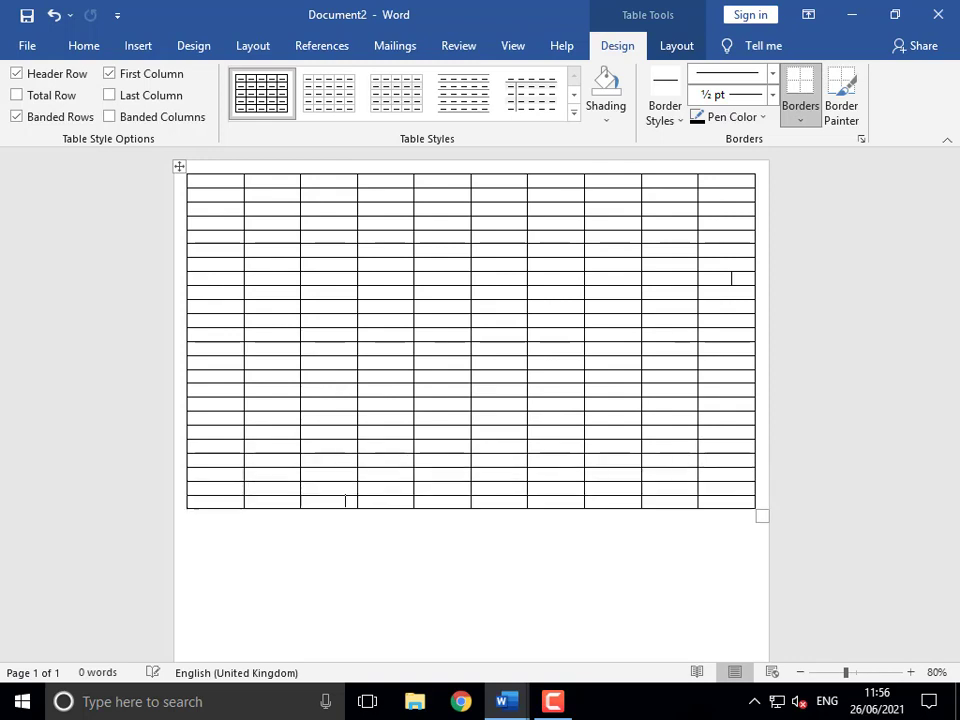
{"action": "key", "text": "Tab"}
{"action": "key", "text": "Tab"}
{"action": "key", "text": "Tab"}
{"action": "key", "text": "Tab"}
{"action": "key", "text": "Tab"}
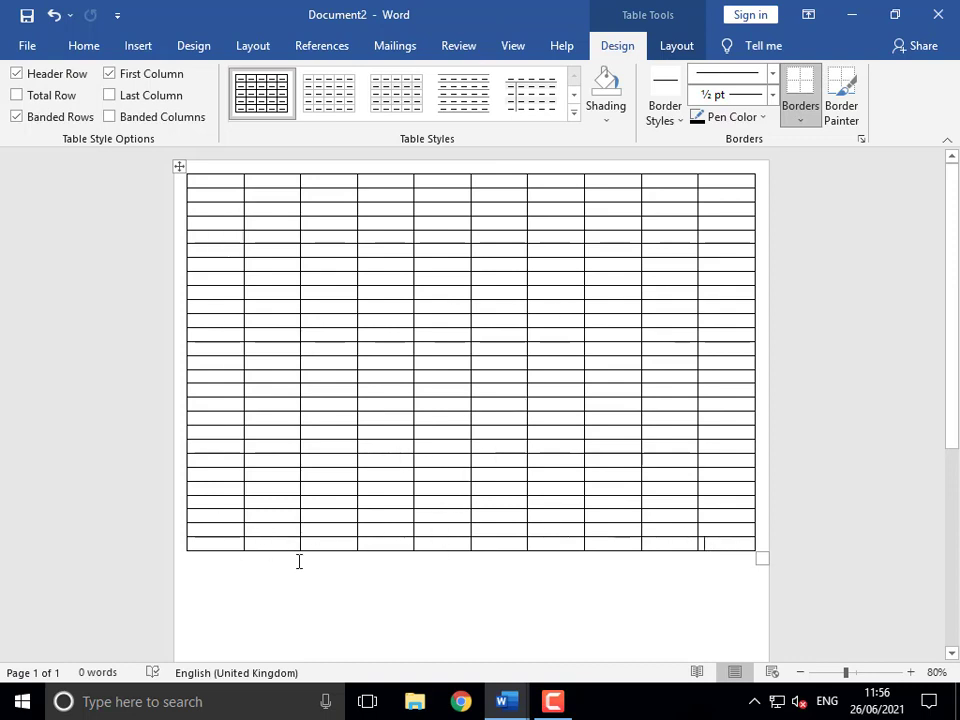
- Delete the table's bottom row and its first column
{"action": "left_click_drag", "start_coordinate": [223, 544], "coordinate": [767, 543]}
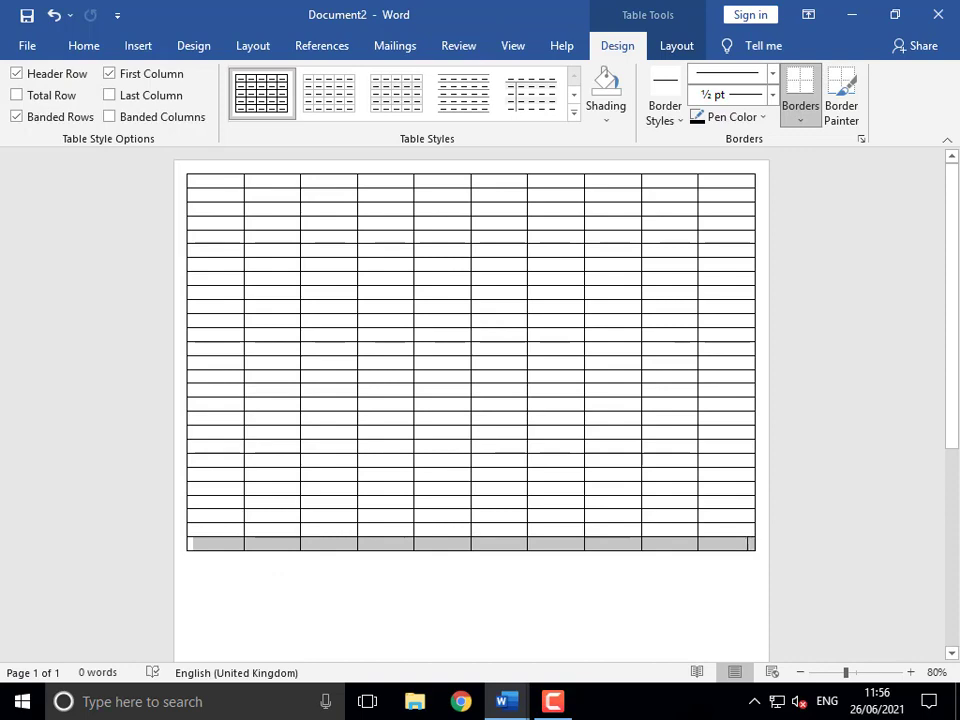
{"action": "right_click", "coordinate": [662, 549]}
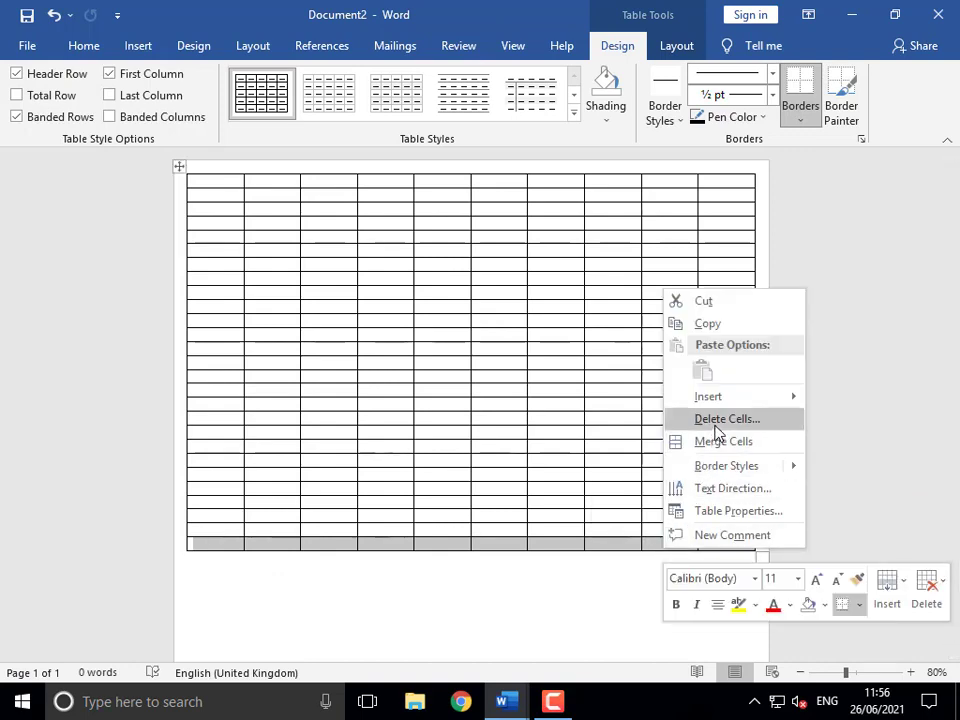
{"action": "left_click", "coordinate": [716, 419]}
{"action": "left_click", "coordinate": [456, 335]}
{"action": "left_click", "coordinate": [461, 379]}
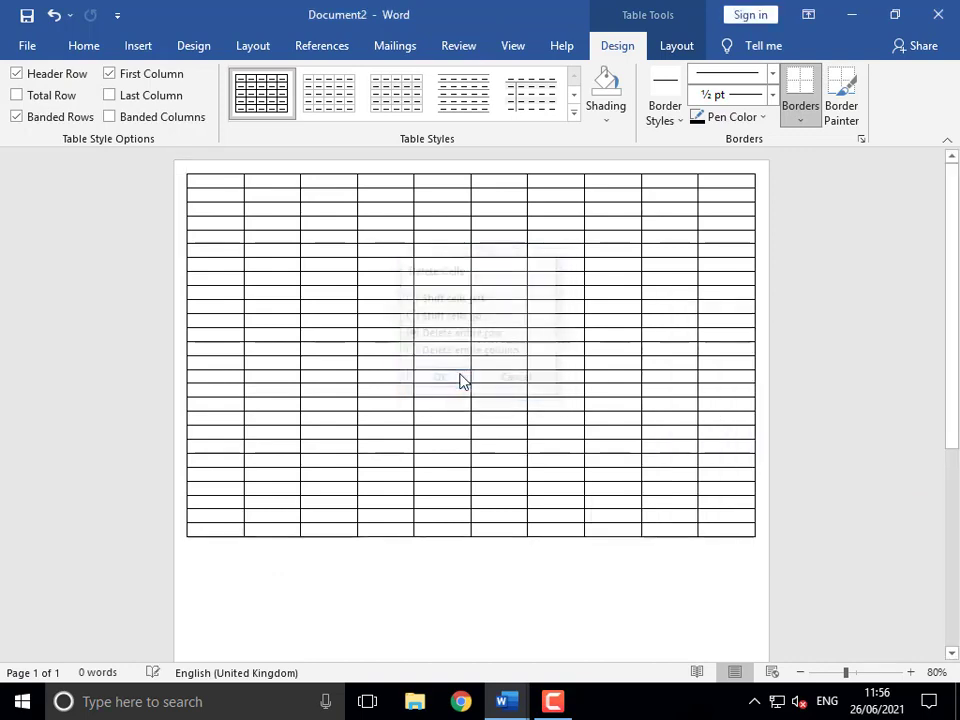
{"action": "left_click_drag", "start_coordinate": [221, 312], "coordinate": [225, 527]}
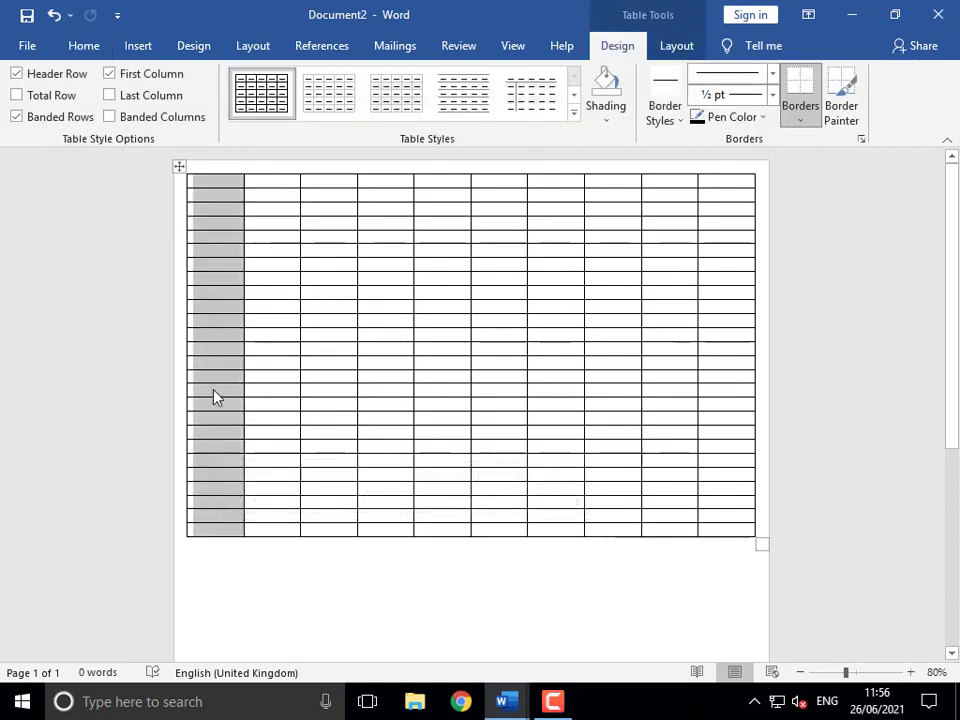
{"action": "right_click", "coordinate": [214, 395]}
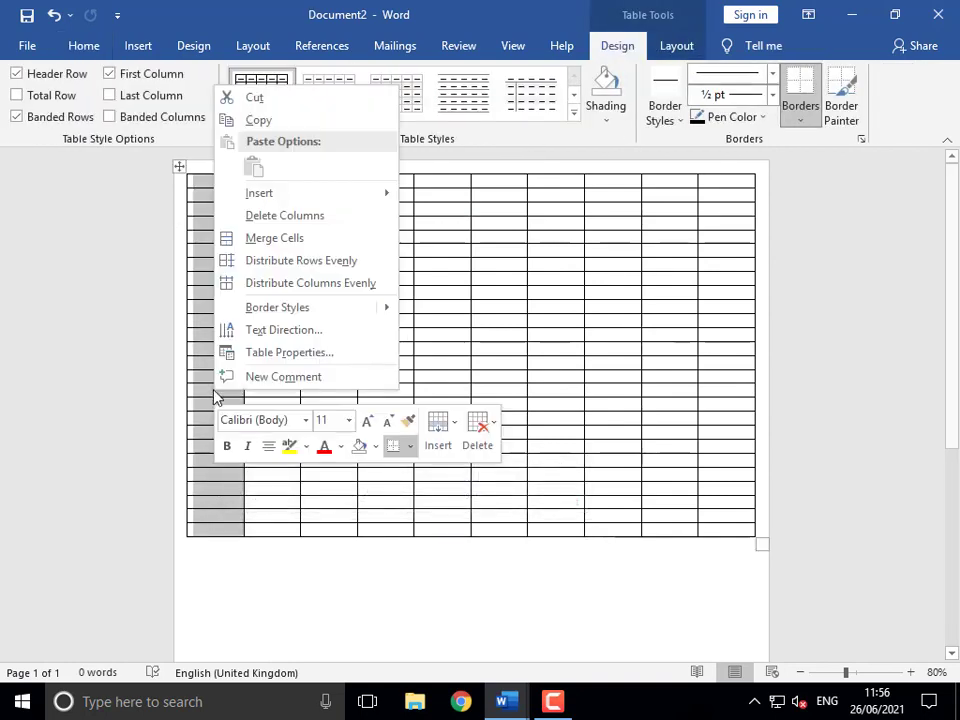
{"action": "left_click", "coordinate": [278, 217]}
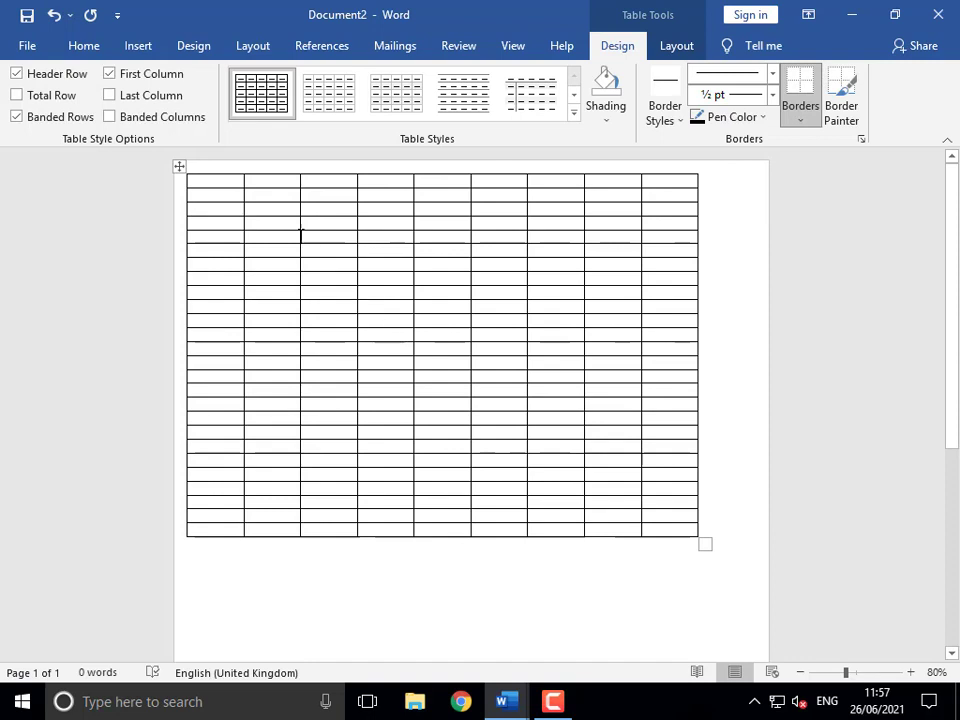
- Select the whole table and delete it
{"action": "left_click", "coordinate": [177, 166]}
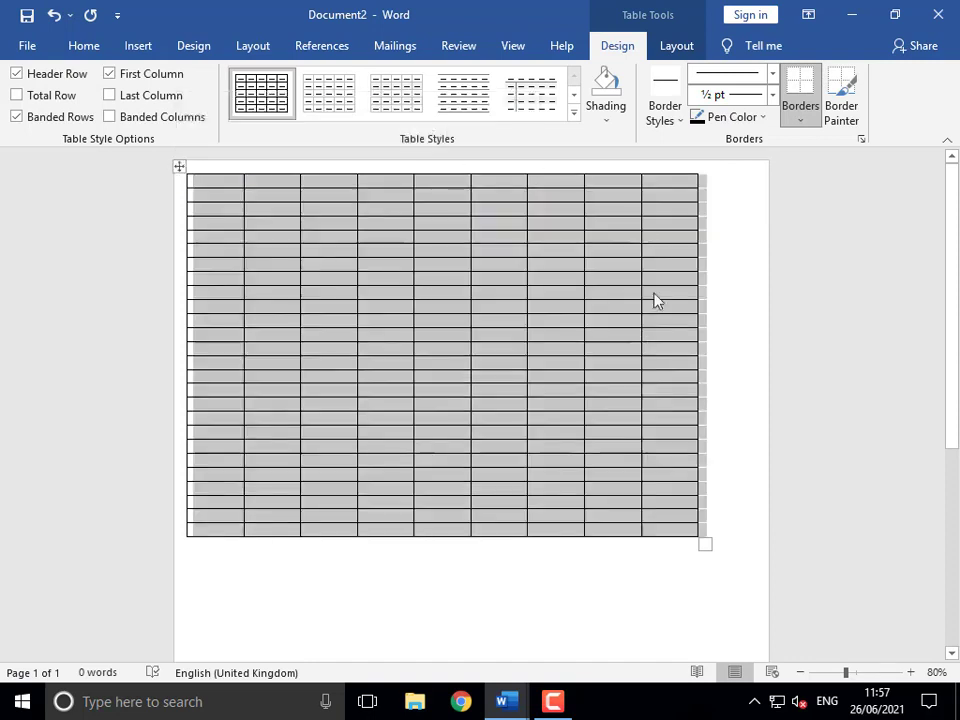
{"action": "right_click", "coordinate": [436, 300]}
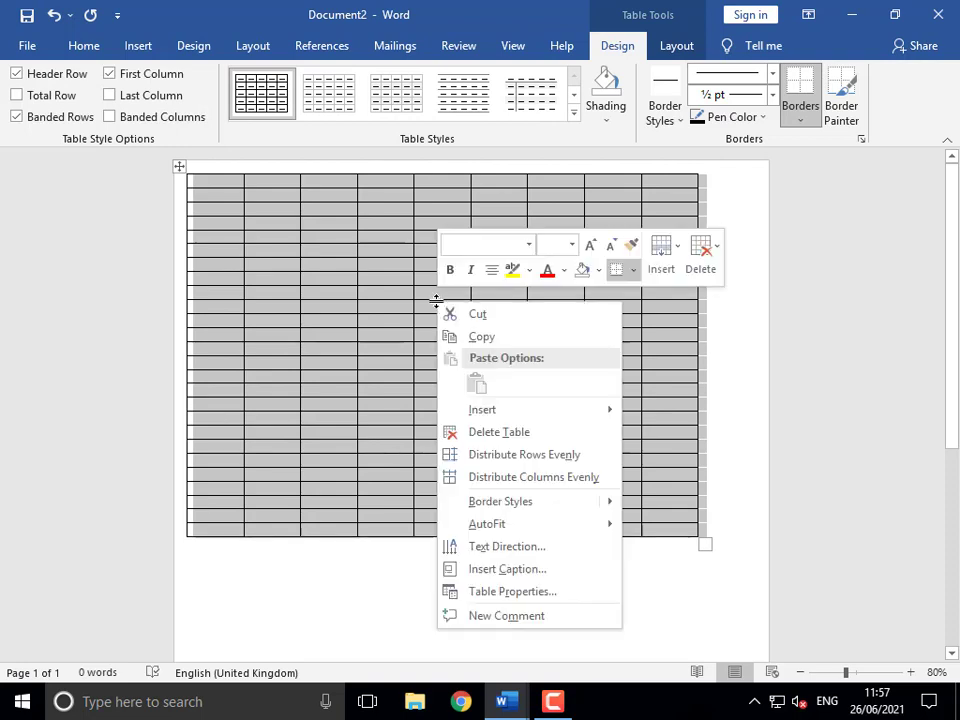
{"action": "left_click", "coordinate": [487, 440]}
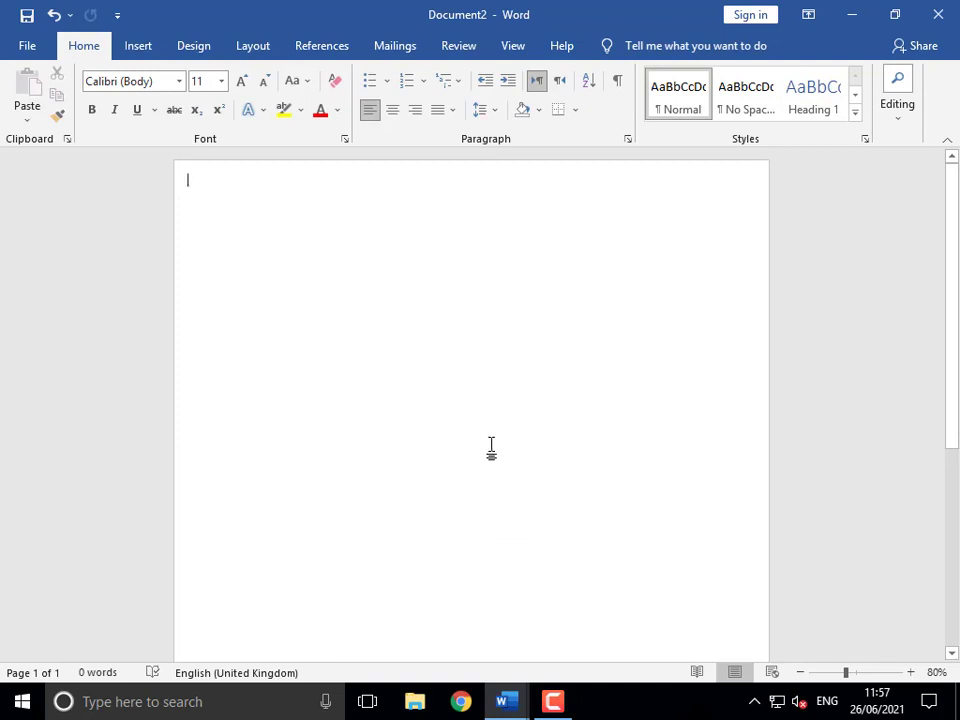
- Create a 12-column by 54-row table through the Insert Table dialog
{"action": "left_click", "coordinate": [137, 46]}
{"action": "left_click", "coordinate": [84, 108]}
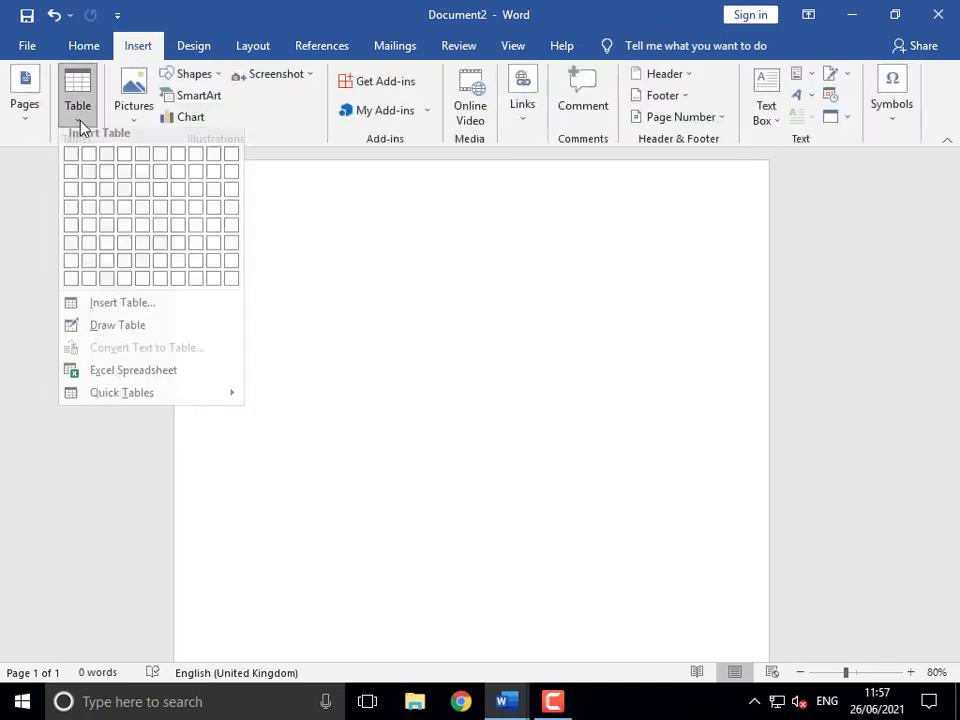
{"action": "left_click", "coordinate": [126, 312]}
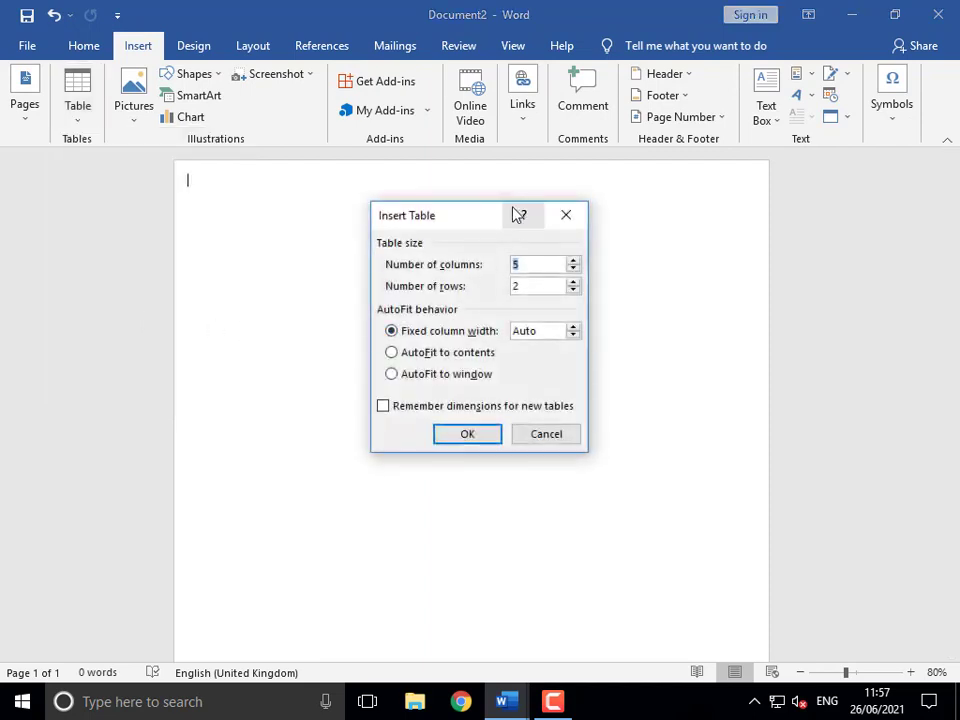
{"action": "left_click_drag", "start_coordinate": [514, 214], "coordinate": [502, 141]}
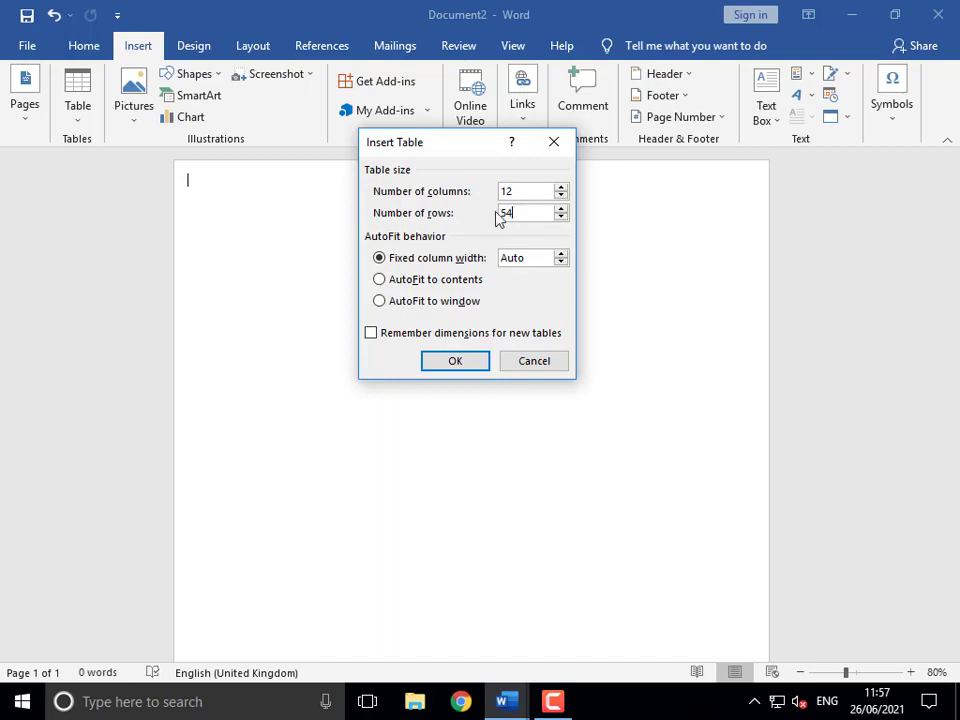
{"action": "left_click", "coordinate": [462, 368]}
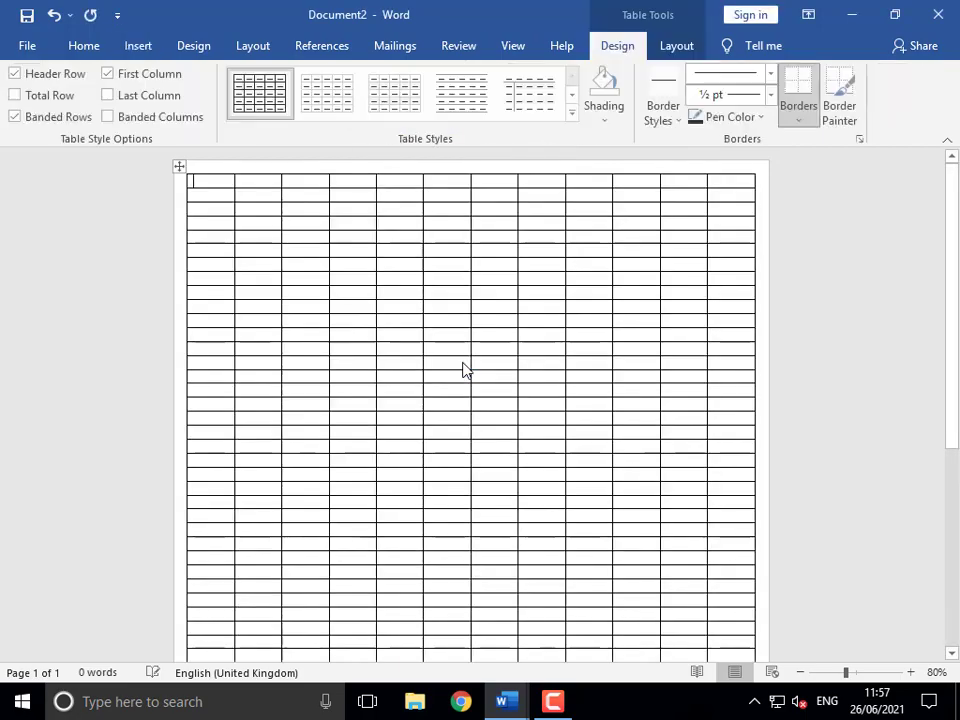
- Append two rows to the bottom of the 12 × 54 table
{"action": "scroll", "coordinate": [463, 365], "scroll_direction": "down", "scroll_amount": 8}
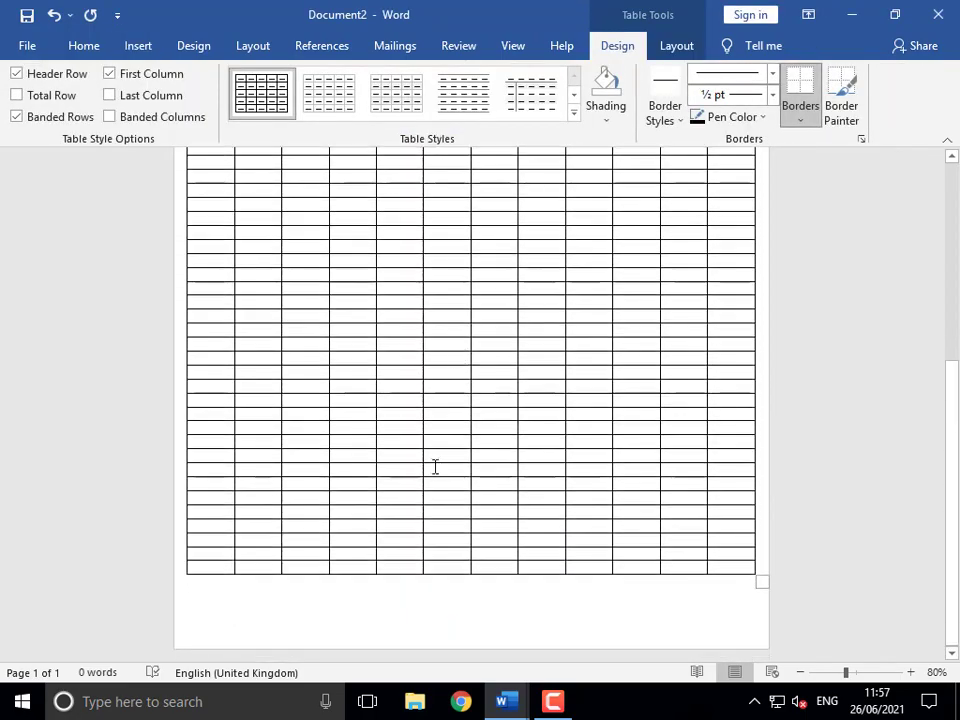
{"action": "scroll", "coordinate": [450, 448], "scroll_direction": "up", "scroll_amount": 3}
{"action": "scroll", "coordinate": [448, 447], "scroll_direction": "down", "scroll_amount": 1}
{"action": "scroll", "coordinate": [448, 447], "scroll_direction": "down", "scroll_amount": 3}
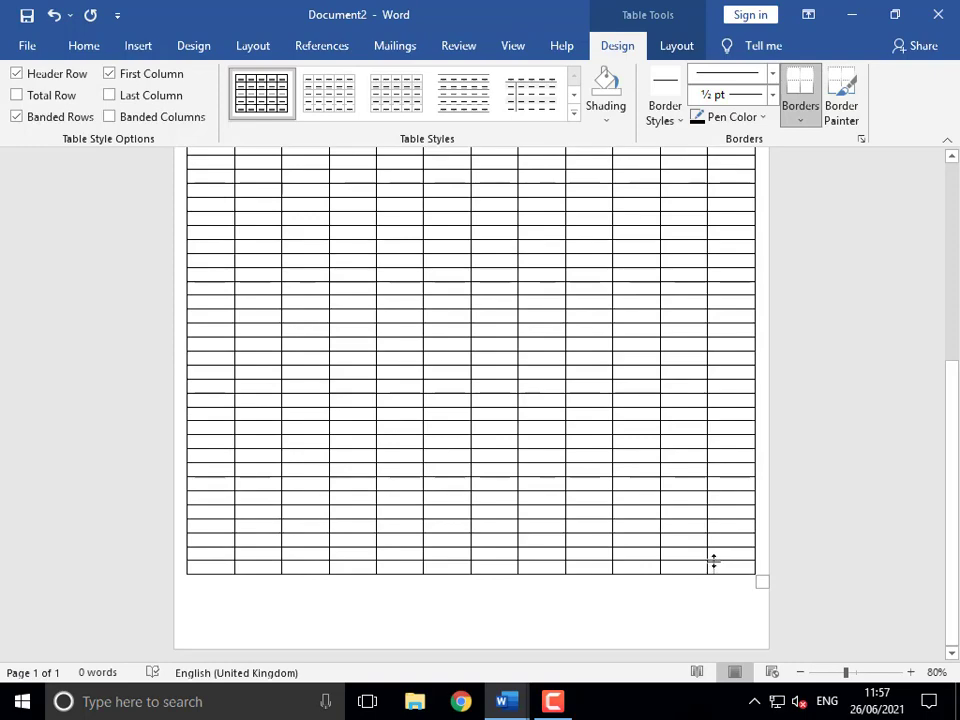
{"action": "key", "text": "Tab"}
{"action": "key", "text": "Tab"}
{"action": "key", "text": "Tab"}
{"action": "key", "text": "Tab"}
{"action": "key", "text": "Tab"}
{"action": "key", "text": "Tab"}
{"action": "key", "text": "Tab"}
{"action": "key", "text": "Tab"}
{"action": "key", "text": "Tab"}
{"action": "key", "text": "Tab"}
{"action": "key", "text": "Tab"}
{"action": "key", "text": "Tab"}
{"action": "key", "text": "Tab"}
{"action": "key", "text": "Tab"}
{"action": "key", "text": "Tab"}
{"action": "key", "text": "Tab"}
{"action": "key", "text": "Tab"}
{"action": "key", "text": "Tab"}
{"action": "key", "text": "Tab"}
{"action": "key", "text": "Tab"}
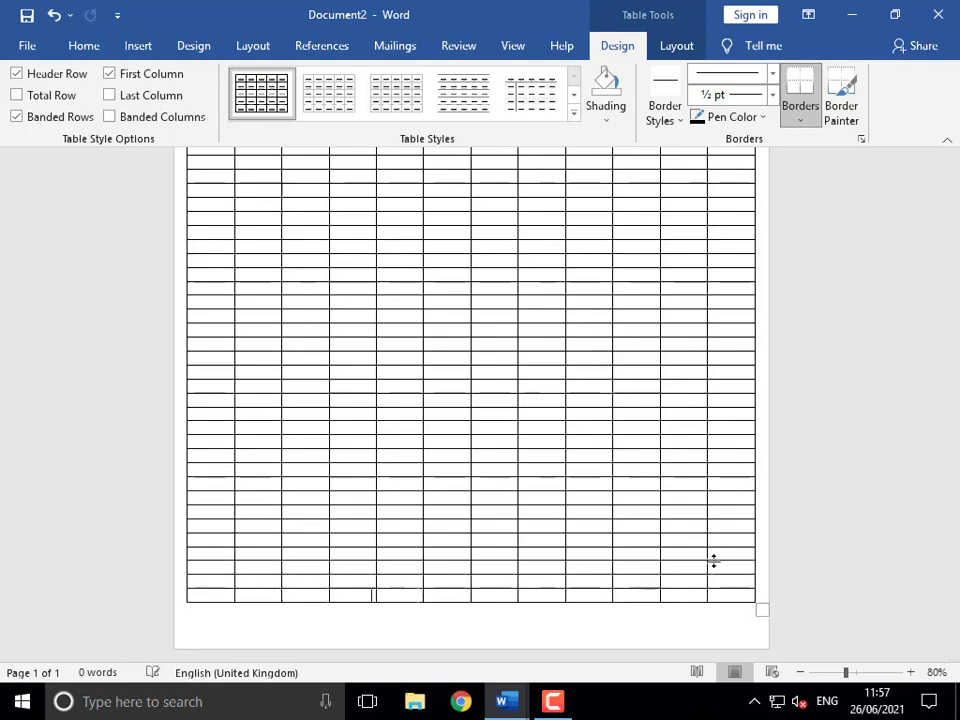
{"action": "key", "text": "Tab"}
{"action": "key", "text": "Tab"}
{"action": "key", "text": "Tab"}
{"action": "key", "text": "Tab"}
{"action": "key", "text": "Tab"}
{"action": "key", "text": "Tab"}
{"action": "key", "text": "Tab"}
{"action": "key", "text": "Tab"}
{"action": "key", "text": "Tab"}
{"action": "key", "text": "Tab"}
{"action": "key", "text": "Tab"}
{"action": "key", "text": "Tab"}
{"action": "key", "text": "Tab"}
{"action": "key", "text": "Tab"}
{"action": "key", "text": "Tab"}
{"action": "key", "text": "Tab"}
{"action": "key", "text": "Tab"}
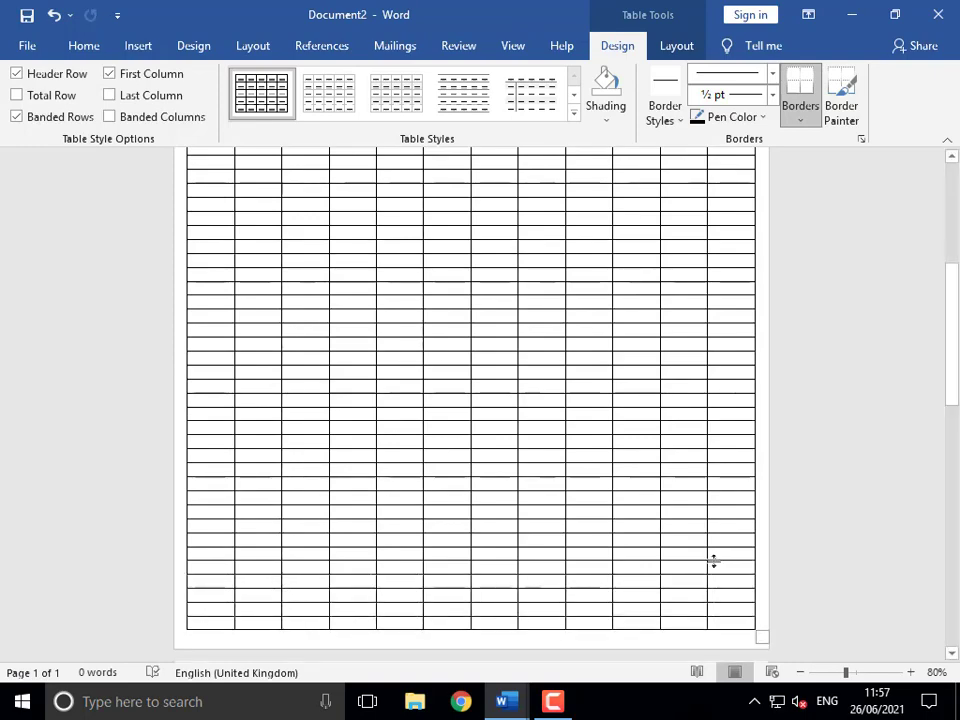
{"action": "scroll", "coordinate": [715, 562], "scroll_direction": "up", "scroll_amount": 7}
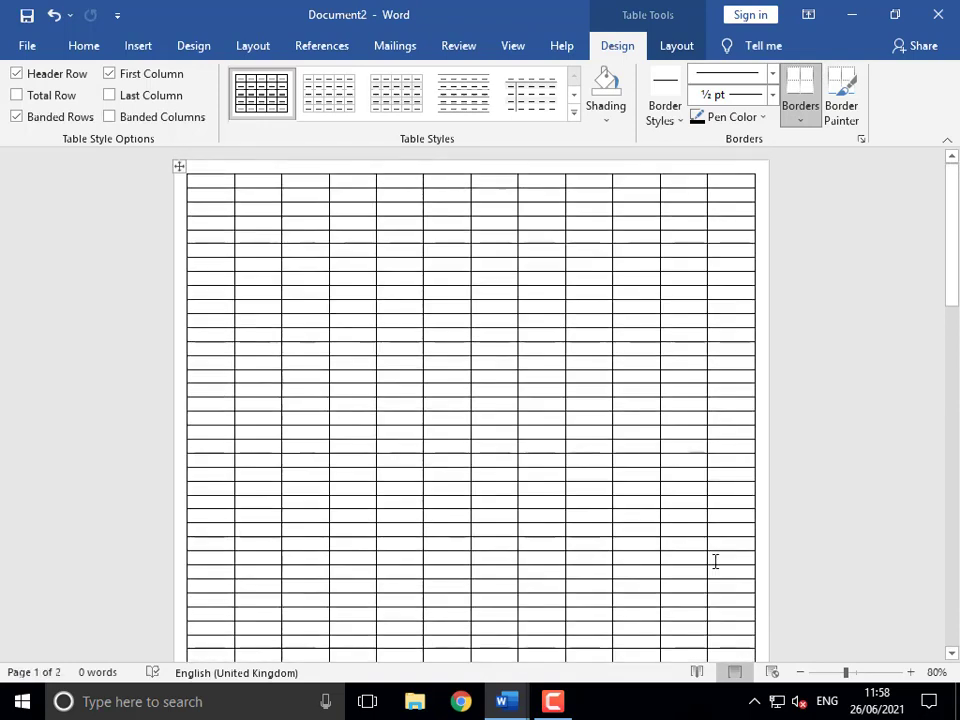
- Select the whole table and delete it
{"action": "left_click", "coordinate": [180, 167]}
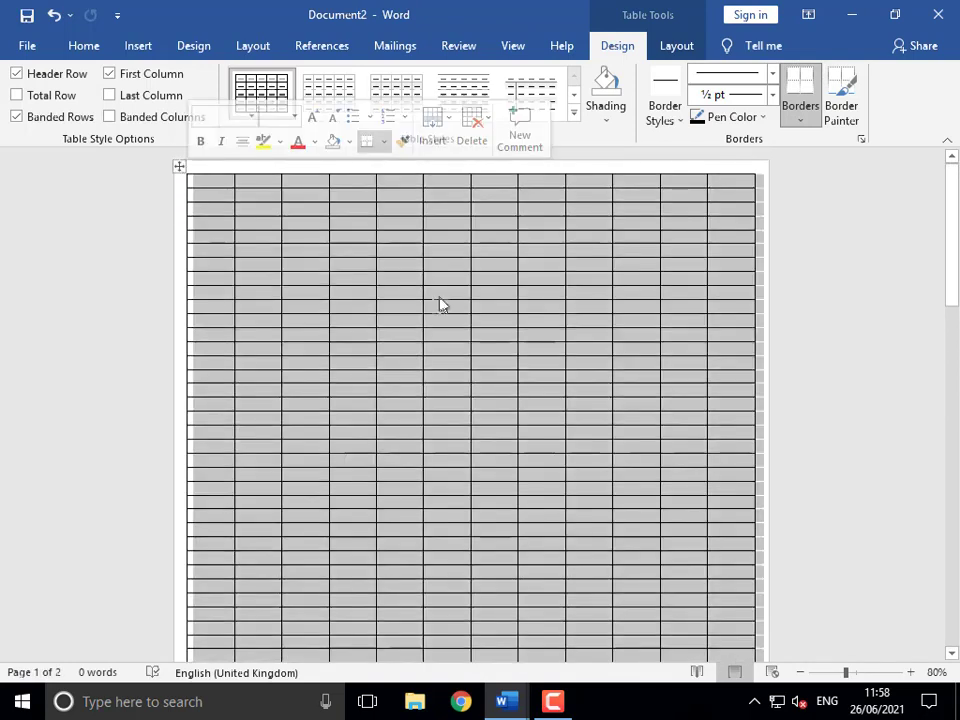
{"action": "right_click", "coordinate": [447, 298]}
{"action": "left_click", "coordinate": [490, 424]}
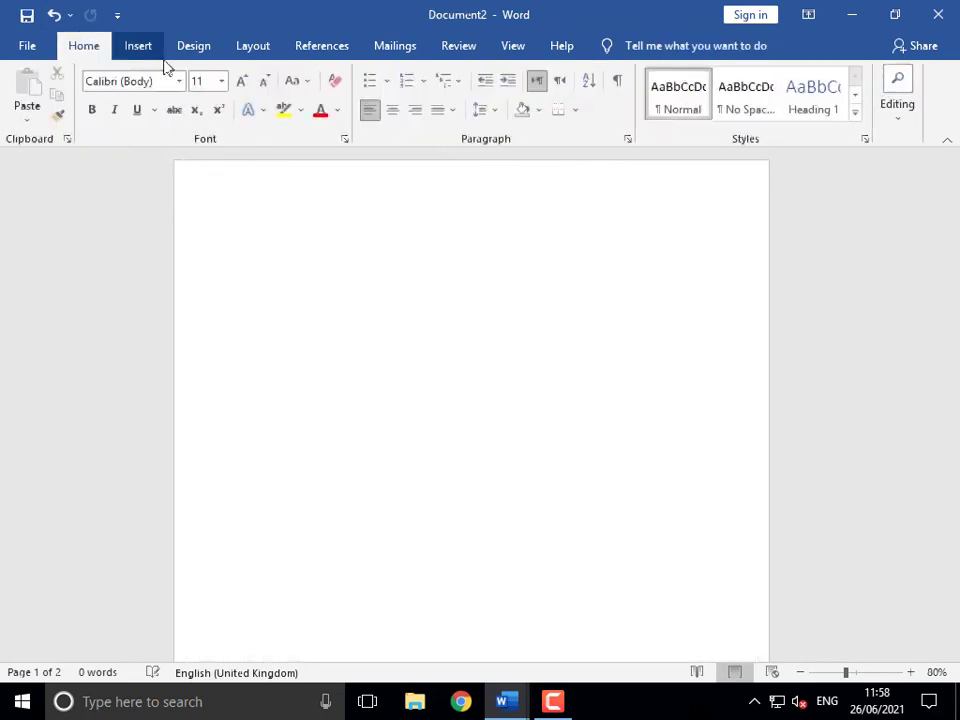
{"action": "left_click", "coordinate": [153, 50]}
{"action": "left_click", "coordinate": [86, 118]}
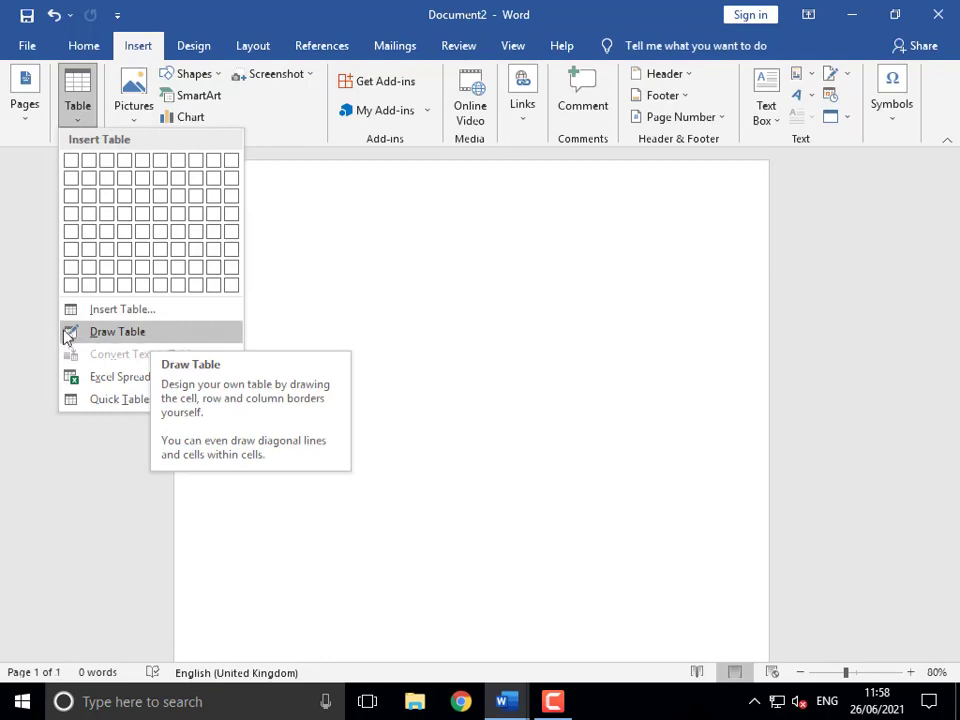
{"action": "left_click", "coordinate": [113, 340]}
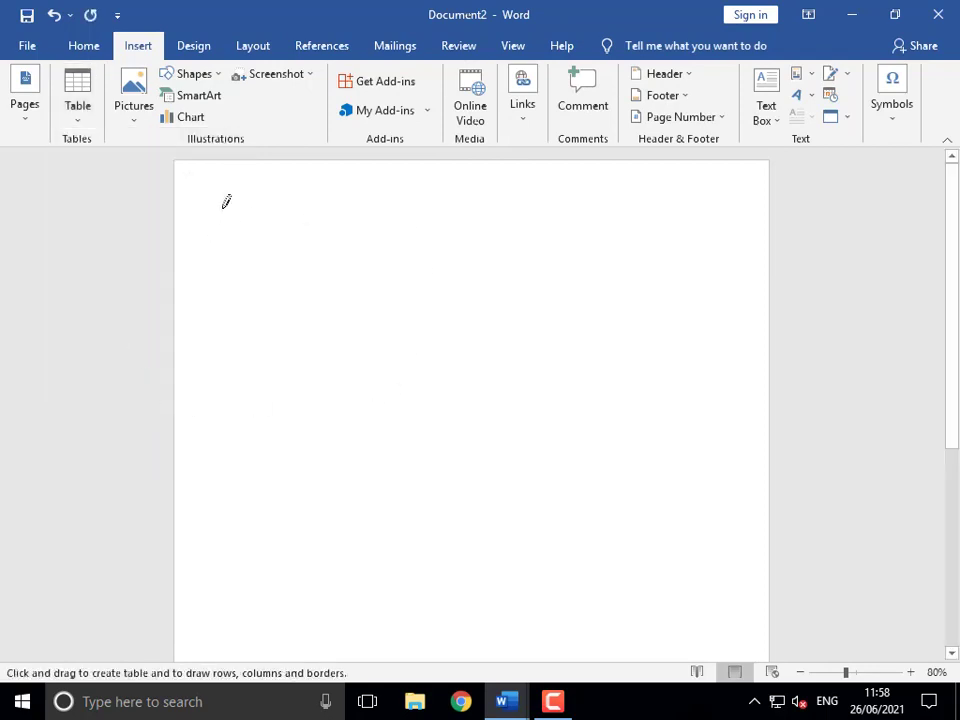
{"action": "mouse_move", "coordinate": [223, 200]}
{"action": "left_mouse_down"}
{"action": "mouse_move", "coordinate": [323, 301]}
{"action": "mouse_move", "coordinate": [596, 416]}
{"action": "mouse_move", "coordinate": [716, 446]}
{"action": "left_mouse_up"}
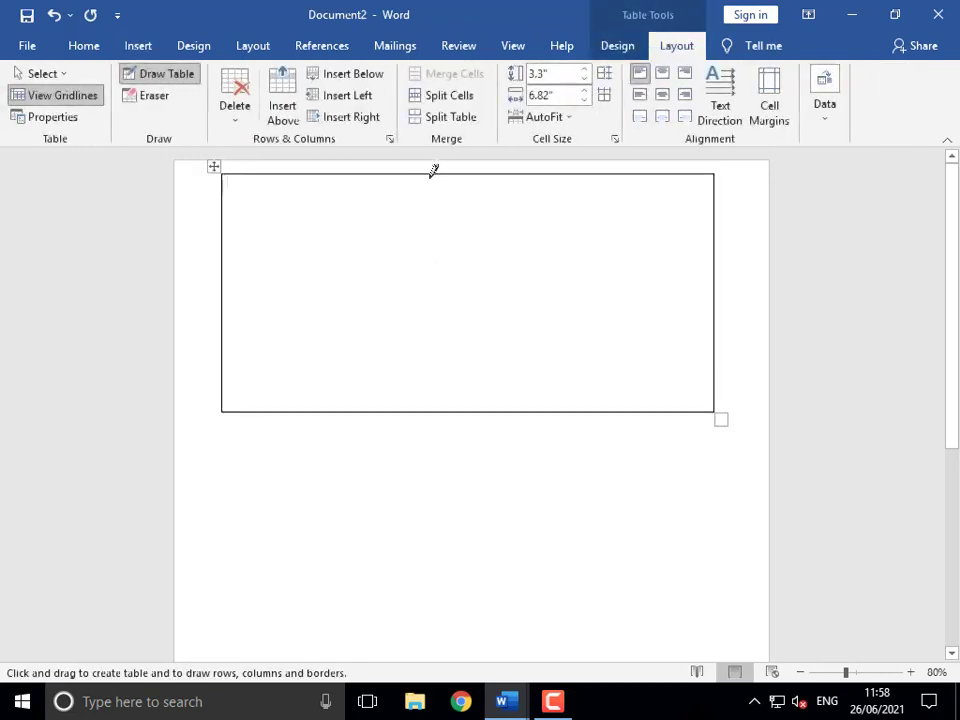
{"action": "left_click_drag", "start_coordinate": [433, 170], "coordinate": [437, 405]}
{"action": "left_click_drag", "start_coordinate": [436, 280], "coordinate": [610, 274]}
{"action": "left_click_drag", "start_coordinate": [569, 168], "coordinate": [566, 405]}
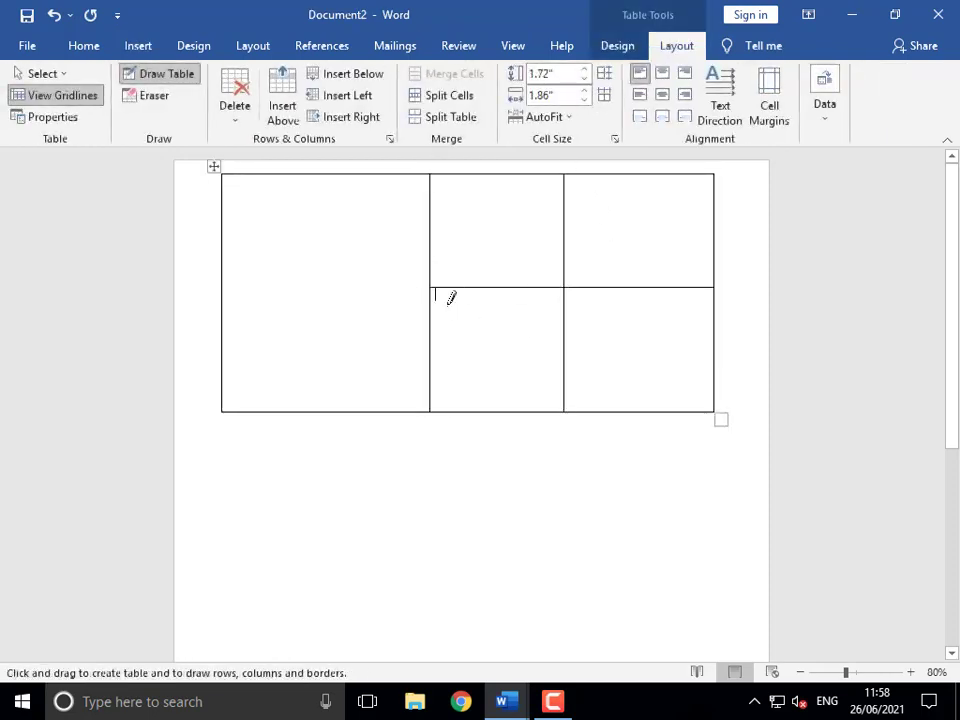
{"action": "mouse_move", "coordinate": [431, 220]}
{"action": "left_mouse_down"}
{"action": "mouse_move", "coordinate": [249, 214]}
{"action": "mouse_move", "coordinate": [240, 222]}
{"action": "mouse_move", "coordinate": [300, 328]}
{"action": "mouse_move", "coordinate": [300, 350]}
{"action": "left_mouse_up"}
{"action": "left_click_drag", "start_coordinate": [355, 220], "coordinate": [356, 355]}
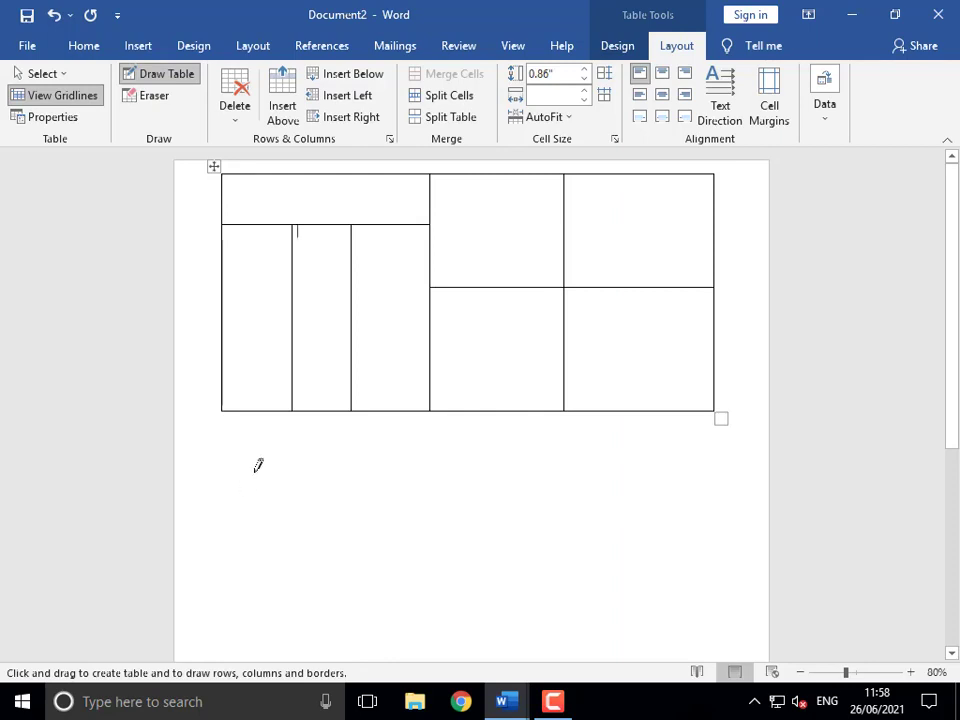
{"action": "mouse_move", "coordinate": [245, 464]}
{"action": "left_mouse_down"}
{"action": "mouse_move", "coordinate": [407, 621]}
{"action": "mouse_move", "coordinate": [358, 628]}
{"action": "mouse_move", "coordinate": [350, 597]}
{"action": "left_mouse_up"}
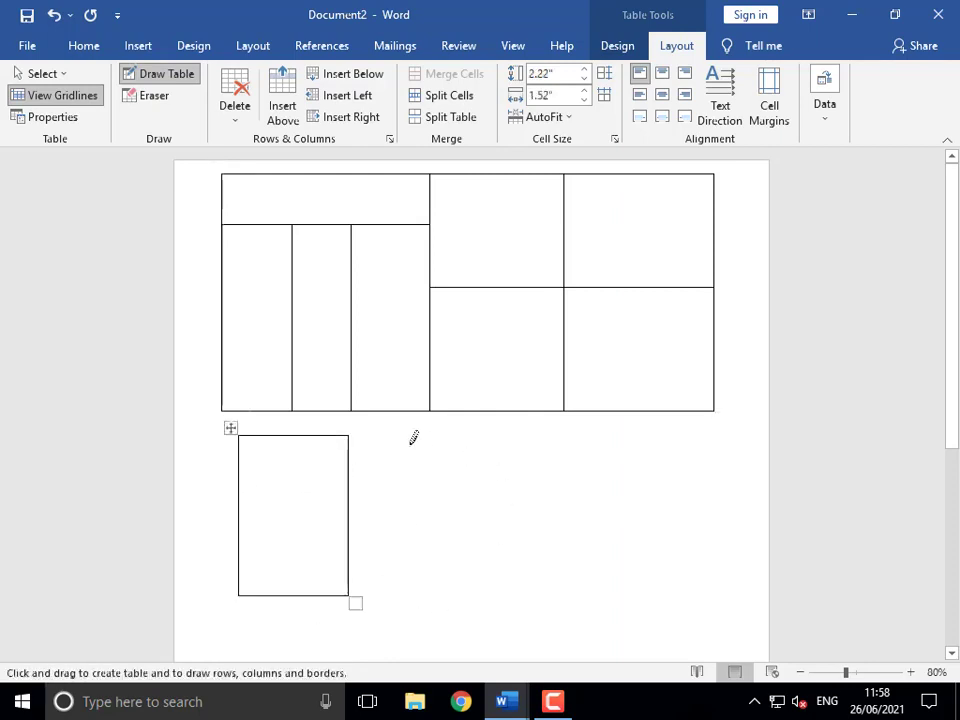
{"action": "mouse_move", "coordinate": [409, 446]}
{"action": "left_mouse_down"}
{"action": "mouse_move", "coordinate": [527, 553]}
{"action": "mouse_move", "coordinate": [523, 599]}
{"action": "left_mouse_up"}
{"action": "mouse_move", "coordinate": [570, 446]}
{"action": "left_mouse_down"}
{"action": "mouse_move", "coordinate": [665, 529]}
{"action": "mouse_move", "coordinate": [681, 598]}
{"action": "mouse_move", "coordinate": [705, 583]}
{"action": "left_mouse_up"}
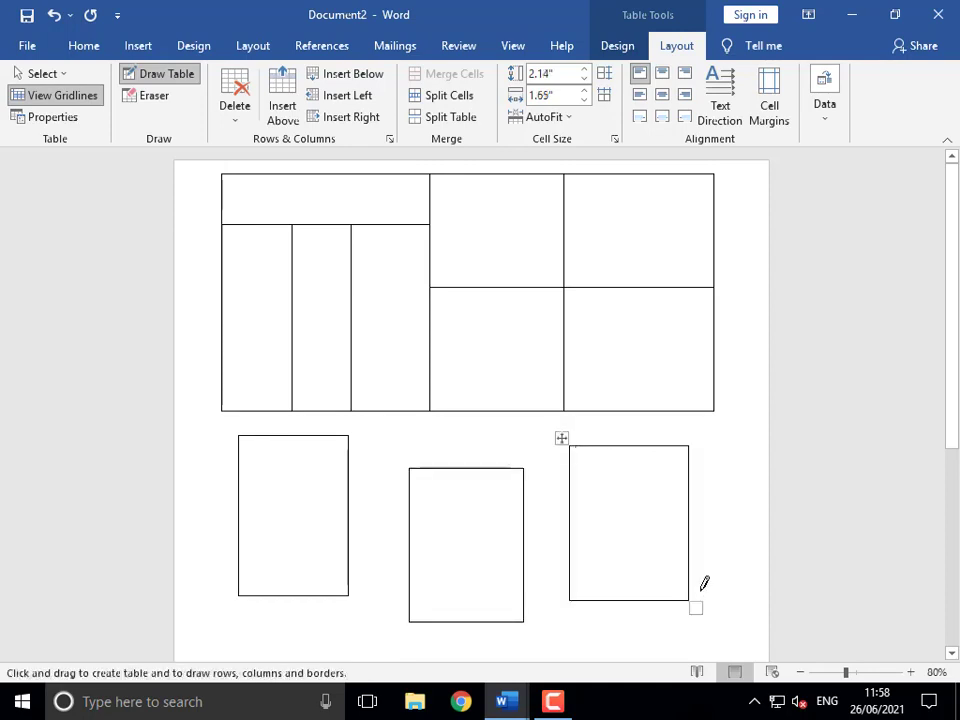
{"action": "key", "text": "ctrl+a"}
{"action": "key", "text": "Delete"}
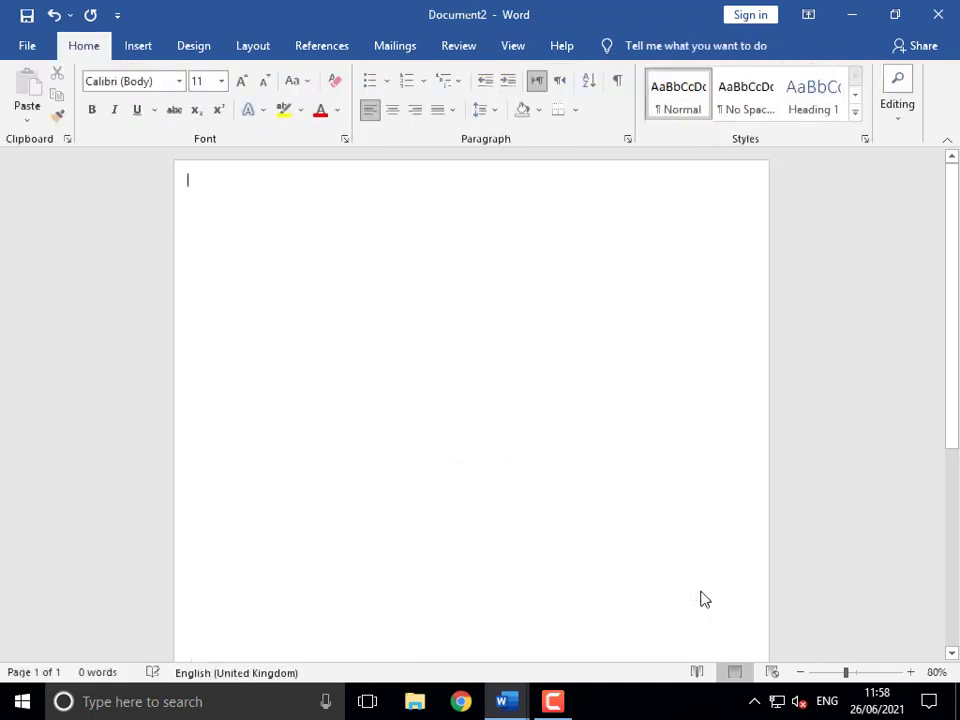
- Review the 'Select Table and No Border' line in Document1's outline, then return to Document2
{"action": "left_click", "coordinate": [125, 52]}
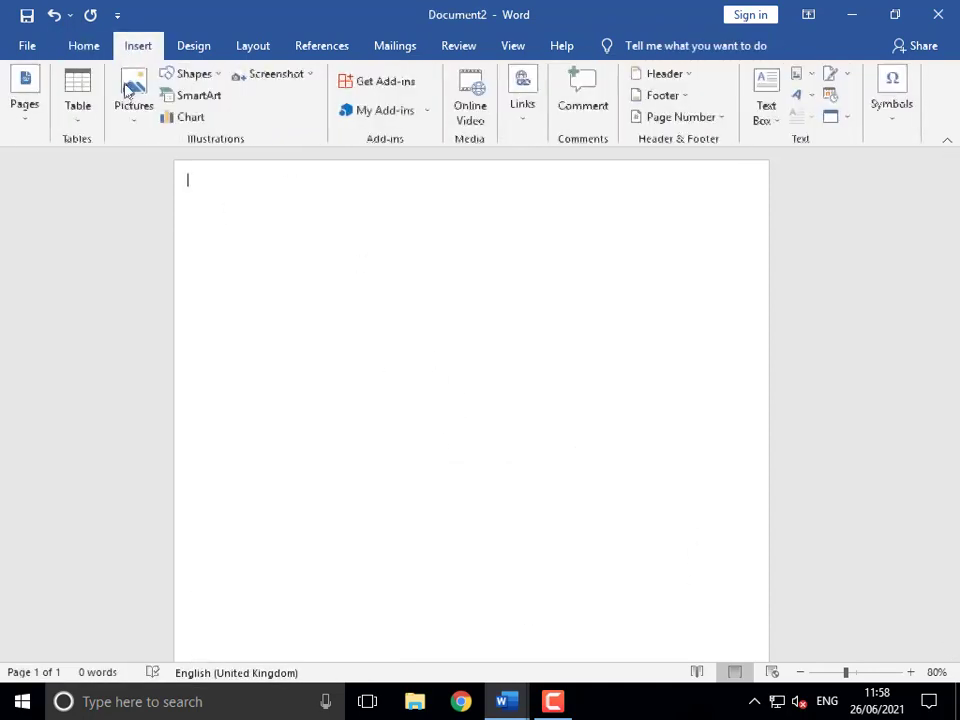
{"action": "left_click", "coordinate": [80, 120]}
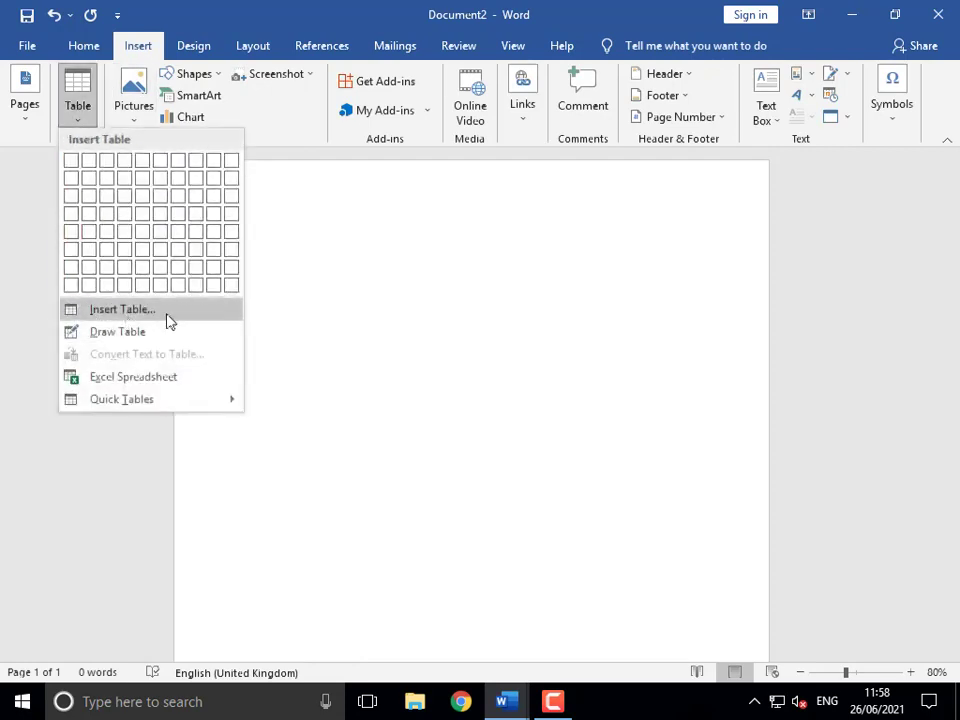
{"action": "left_click", "coordinate": [448, 332]}
{"action": "mouse_move", "coordinate": [506, 688]}
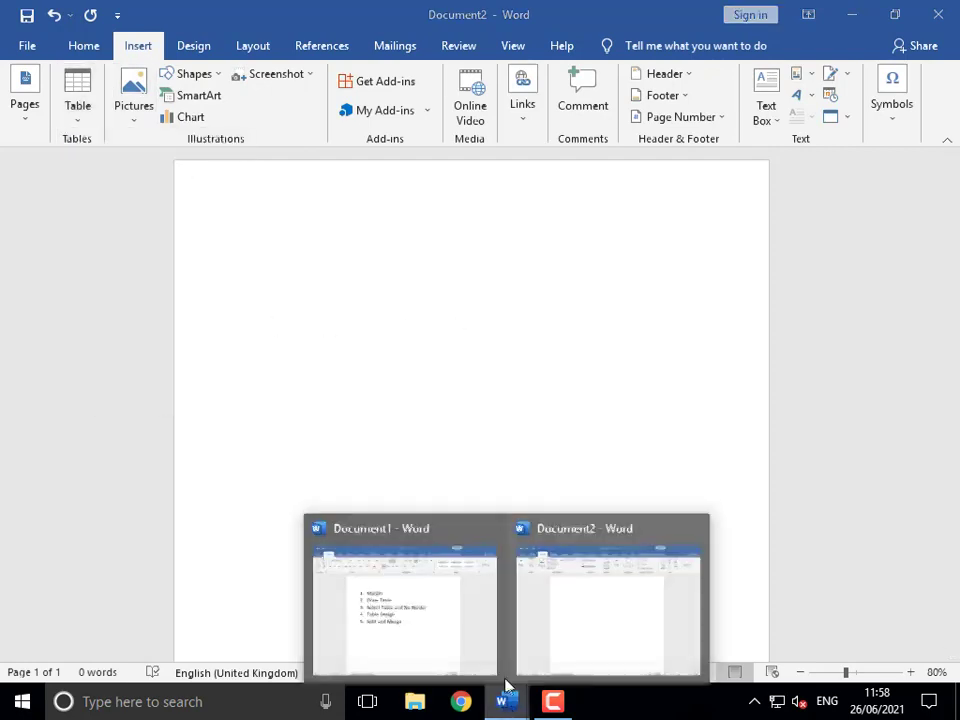
{"action": "left_click", "coordinate": [446, 635]}
{"action": "mouse_move", "coordinate": [298, 333]}
{"action": "left_mouse_down"}
{"action": "mouse_move", "coordinate": [290, 325]}
{"action": "mouse_move", "coordinate": [505, 325]}
{"action": "mouse_move", "coordinate": [586, 338]}
{"action": "left_mouse_up"}
{"action": "left_click", "coordinate": [493, 326]}
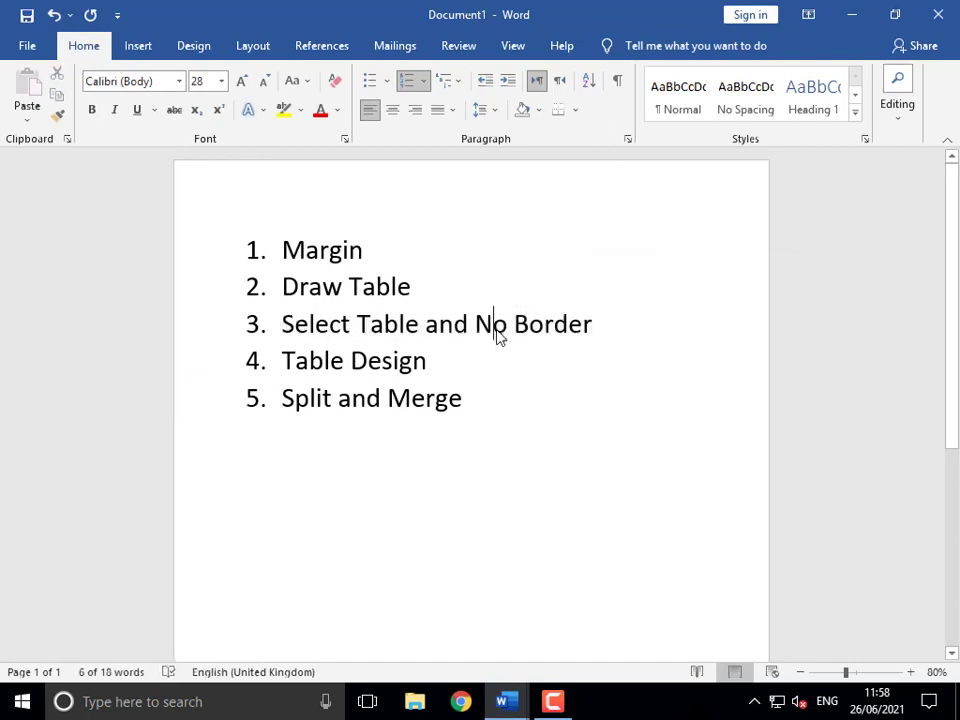
{"action": "mouse_move", "coordinate": [508, 704]}
{"action": "left_click", "coordinate": [555, 620]}
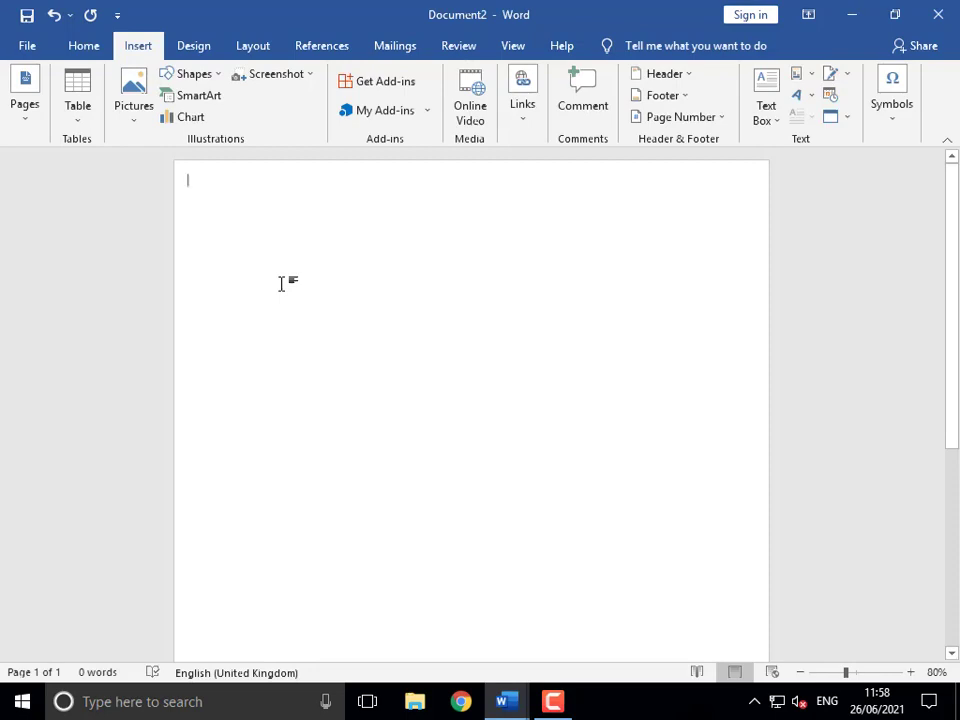
- Insert a table with 12 columns and 54 rows through the Insert Table dialog
{"action": "left_click", "coordinate": [80, 112]}
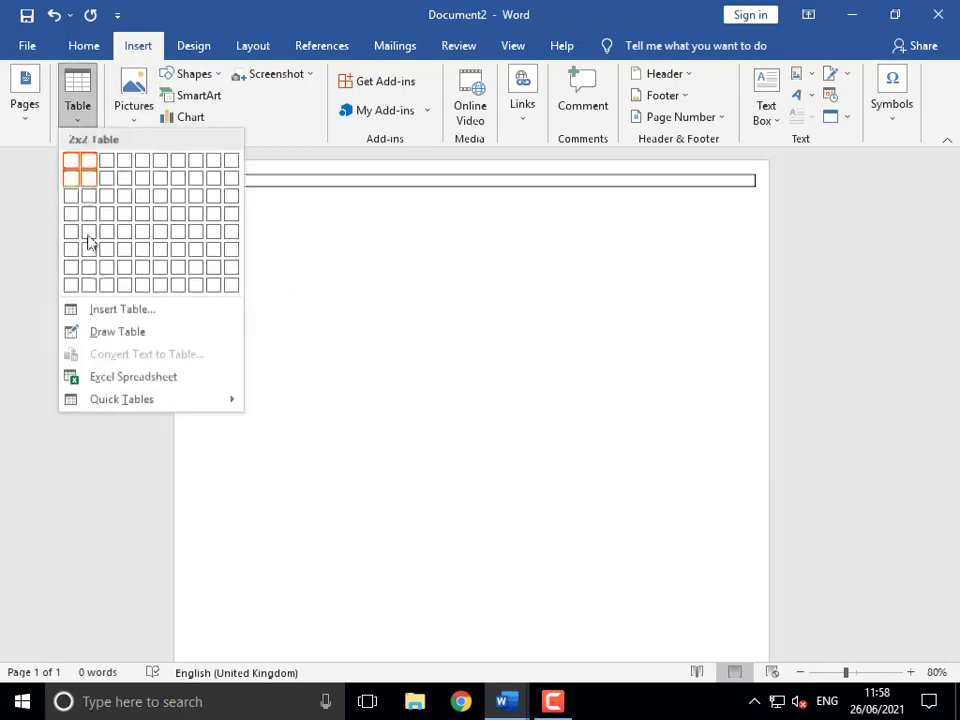
{"action": "left_click", "coordinate": [132, 314]}
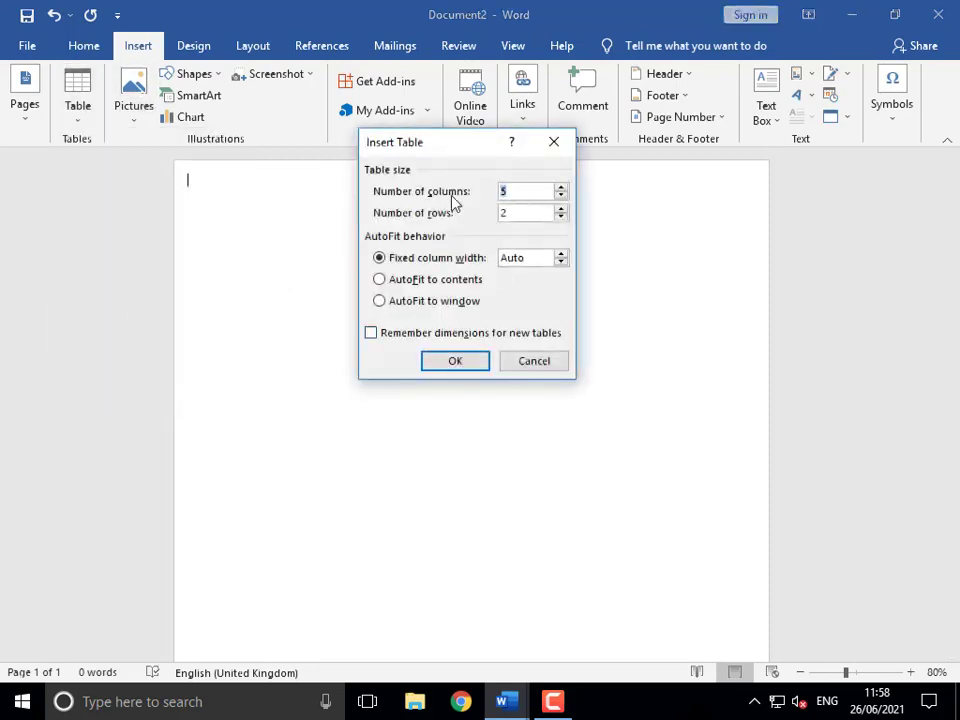
{"action": "type", "text": "12"}
{"action": "left_click", "coordinate": [455, 362]}
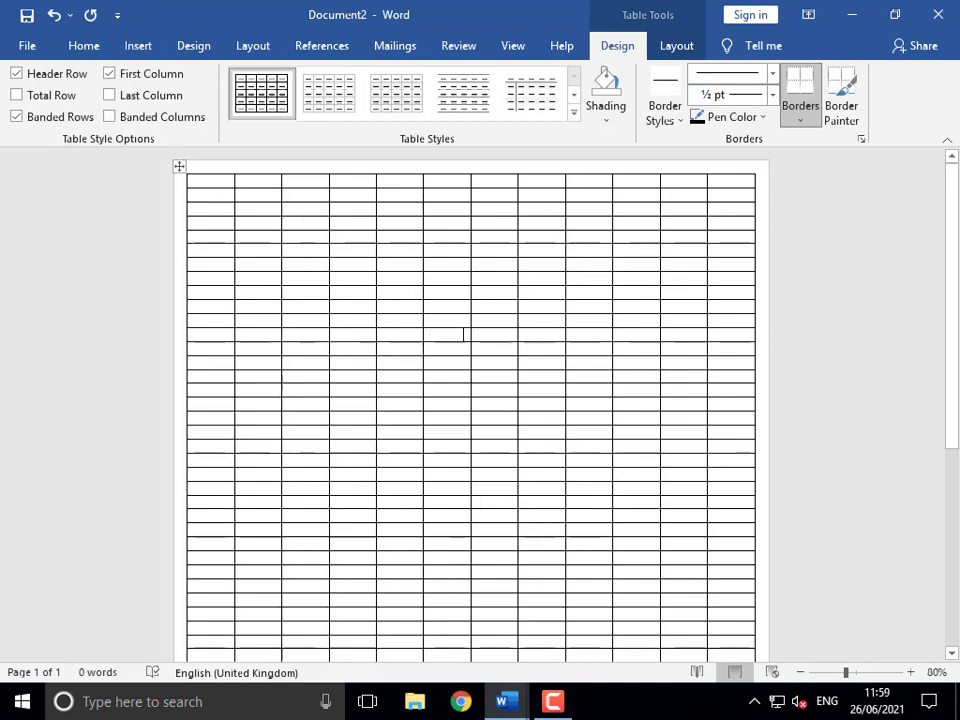
- Preview the 12 × 54 table in Print view, then select the entire table
{"action": "key", "text": "ctrl+p"}
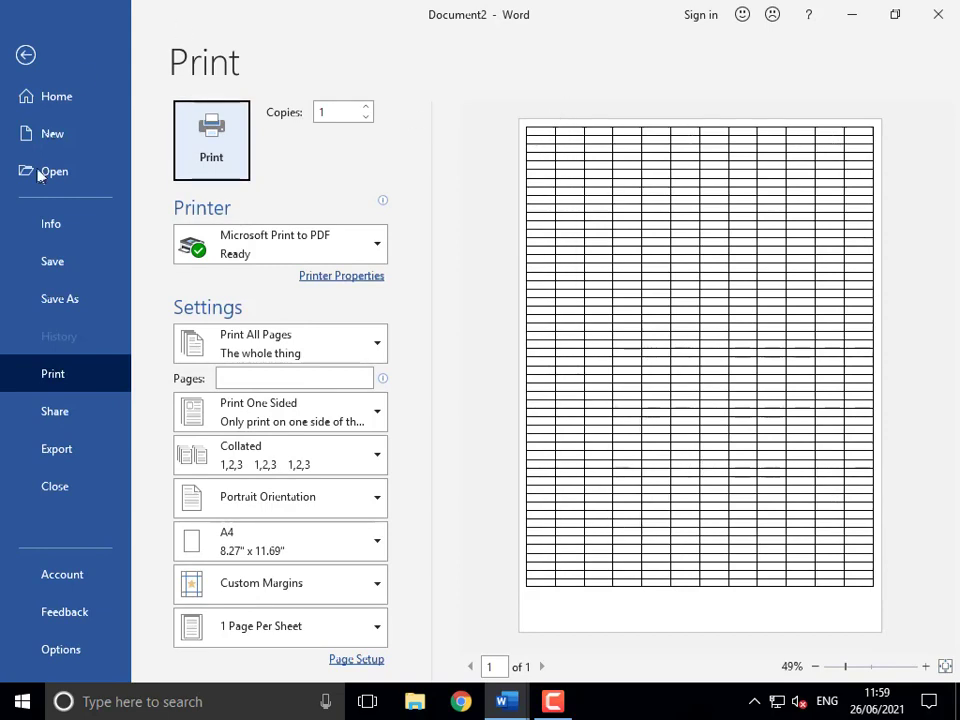
{"action": "left_click", "coordinate": [27, 57]}
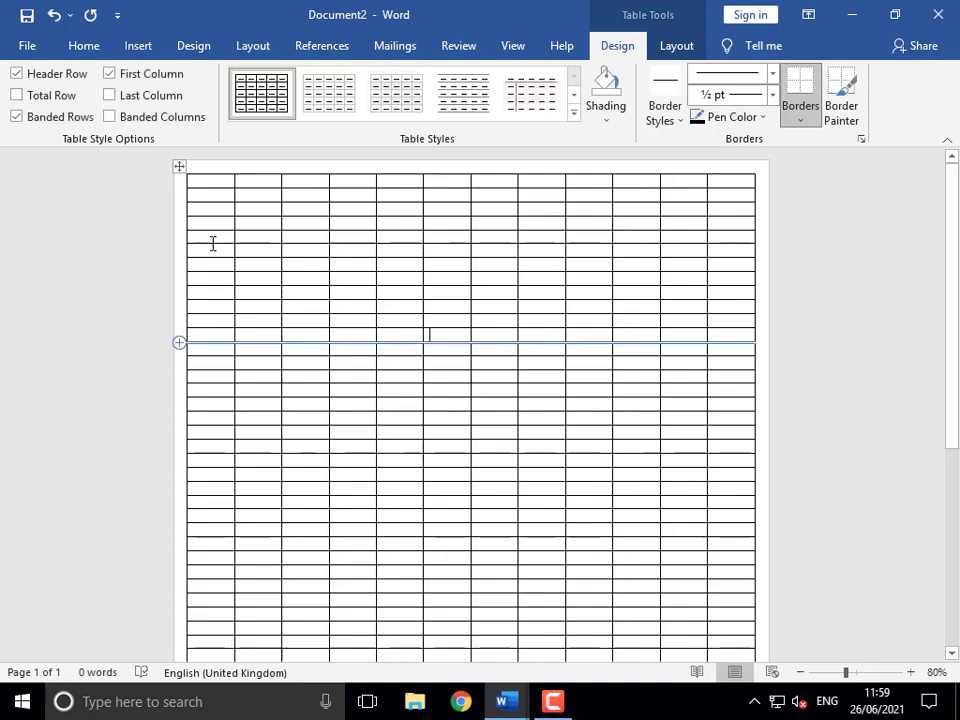
{"action": "left_click", "coordinate": [175, 168]}
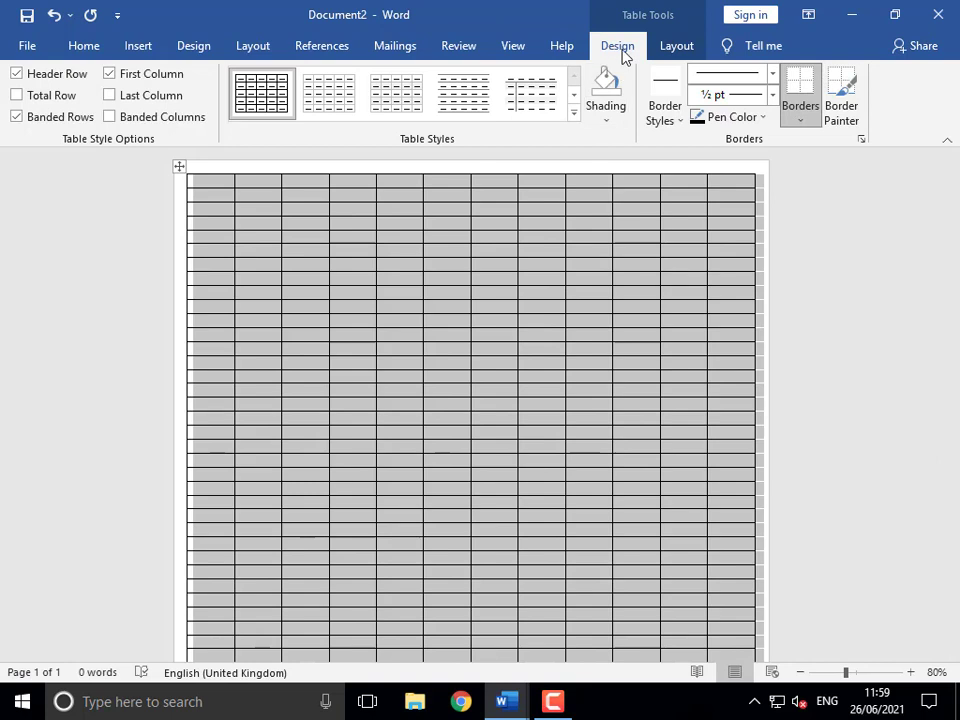
- Apply No Border to the table and toggle View Gridlines off and back on
{"action": "left_click", "coordinate": [803, 121]}
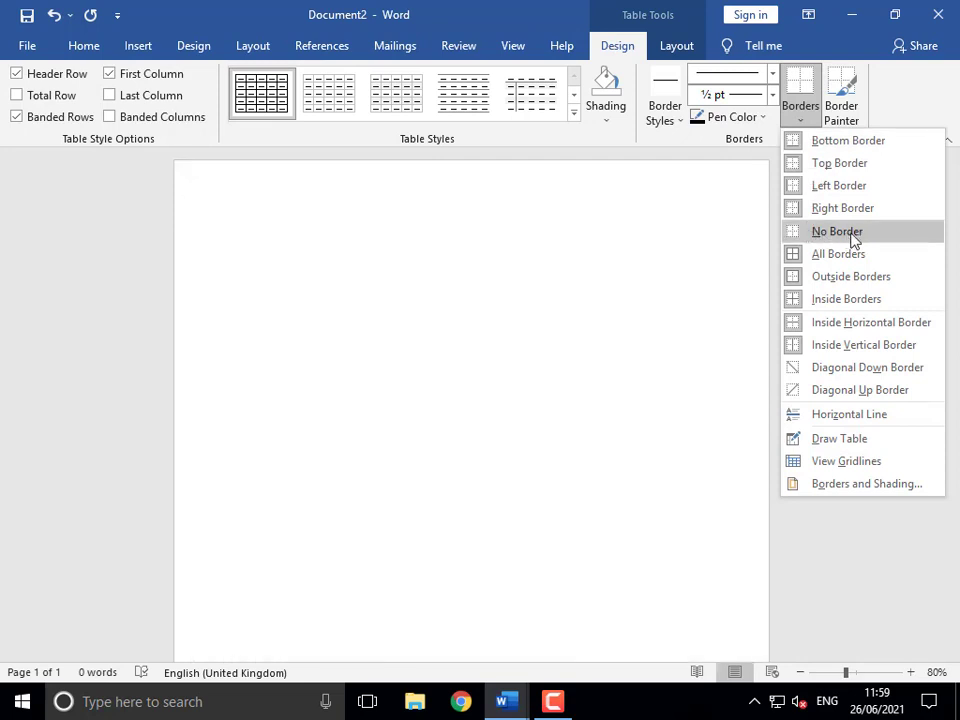
{"action": "left_click", "coordinate": [850, 233]}
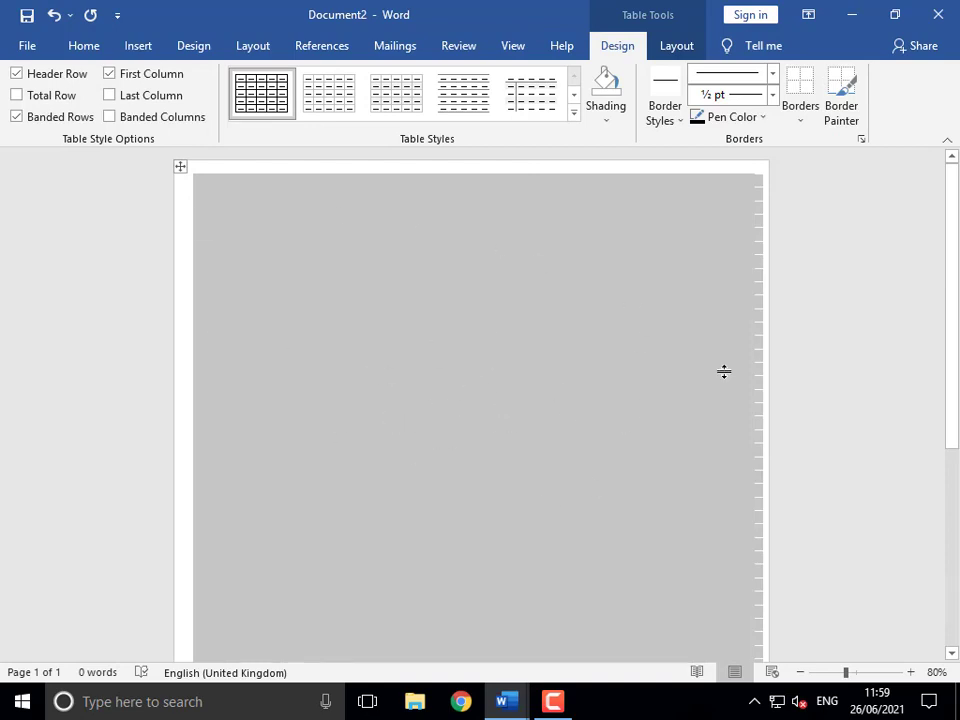
{"action": "left_click", "coordinate": [804, 122]}
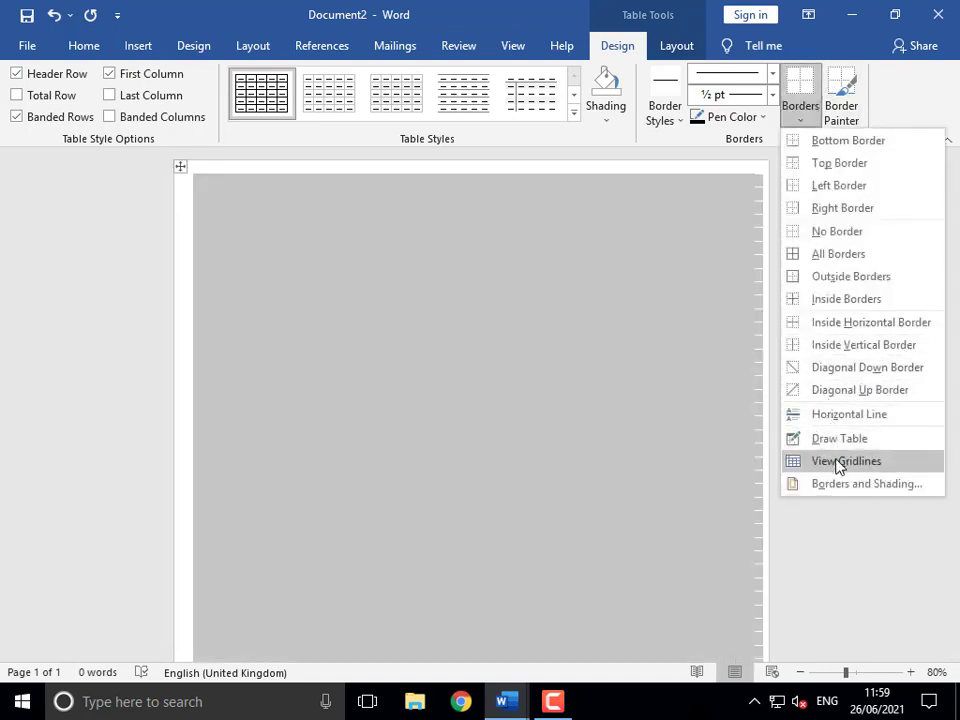
{"action": "left_click", "coordinate": [840, 464]}
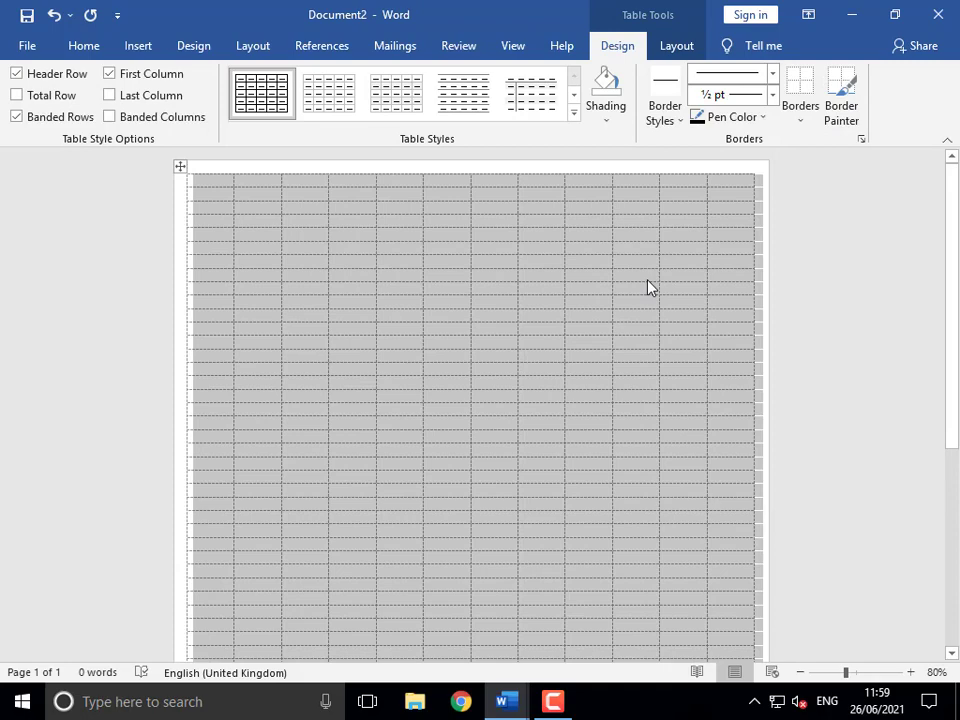
{"action": "left_click", "coordinate": [800, 122]}
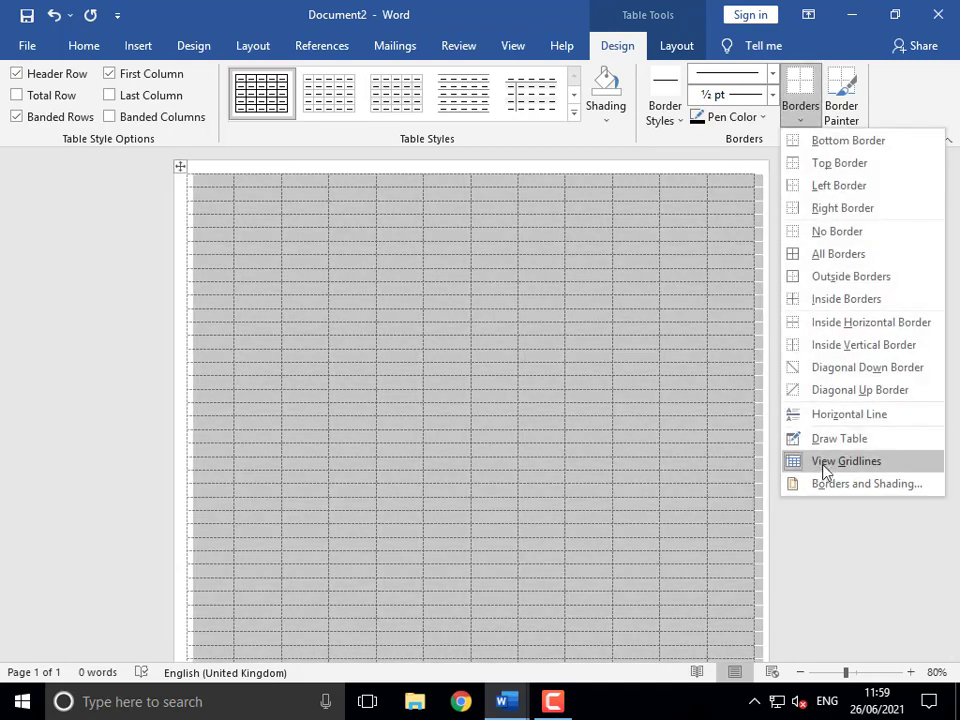
{"action": "left_click", "coordinate": [826, 466]}
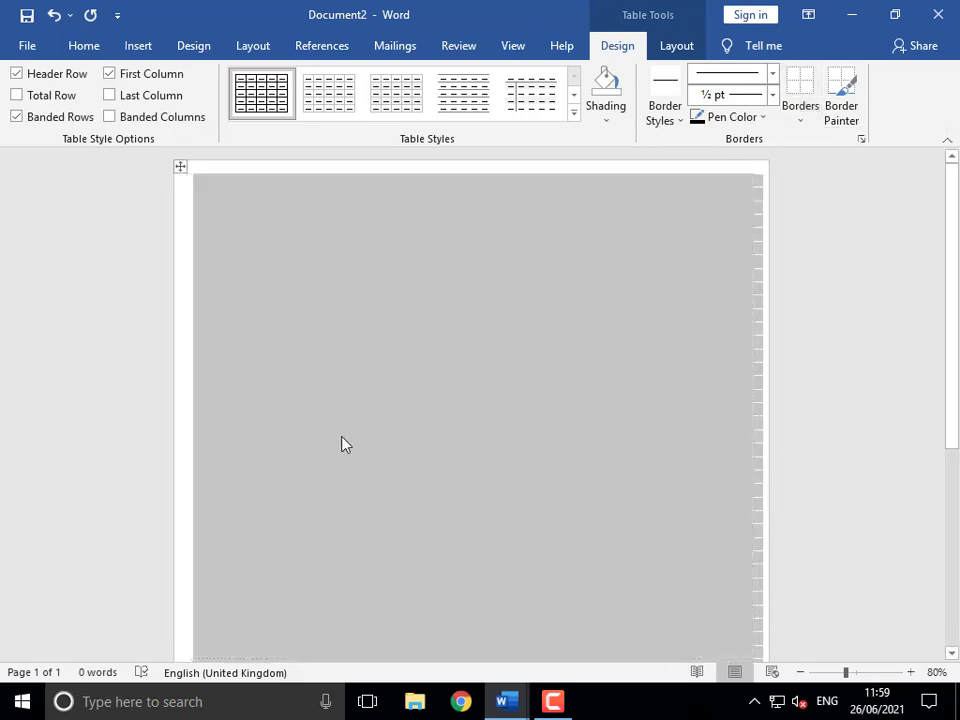
{"action": "left_click", "coordinate": [800, 115]}
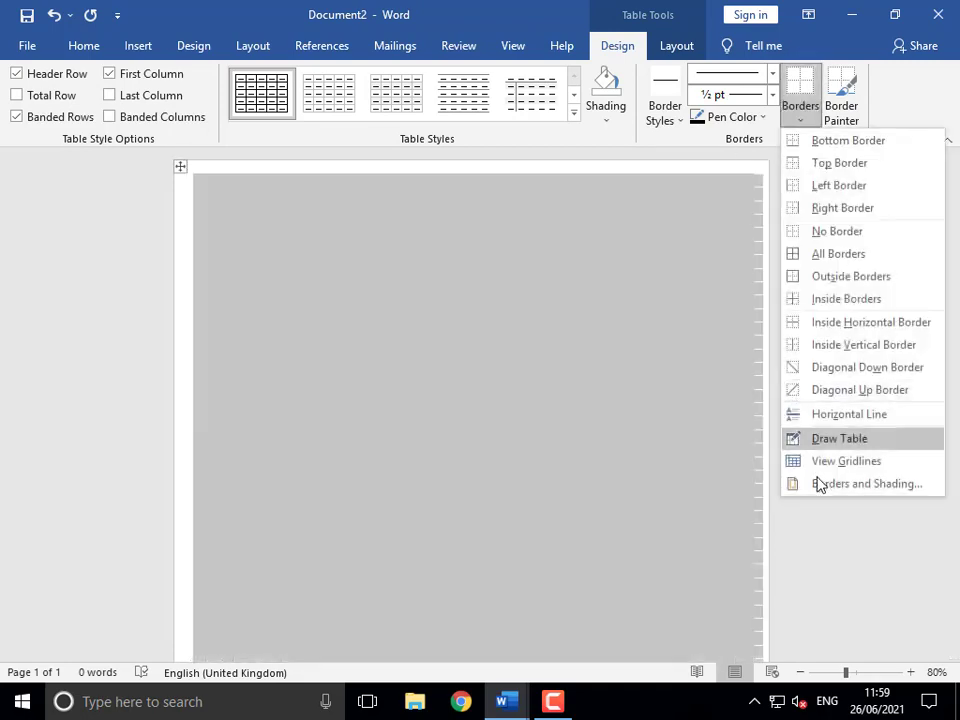
{"action": "left_click", "coordinate": [819, 468]}
{"action": "left_click", "coordinate": [436, 457]}
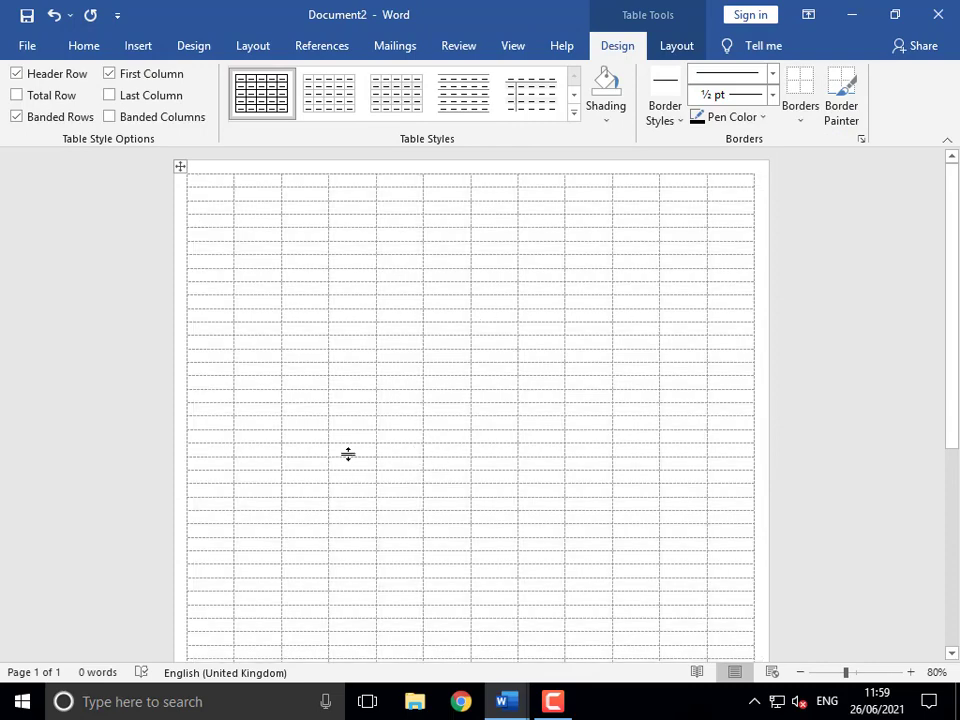
- Confirm the borderless table prints as a blank page, then switch to Document1
{"action": "key", "text": "ctrl+p"}
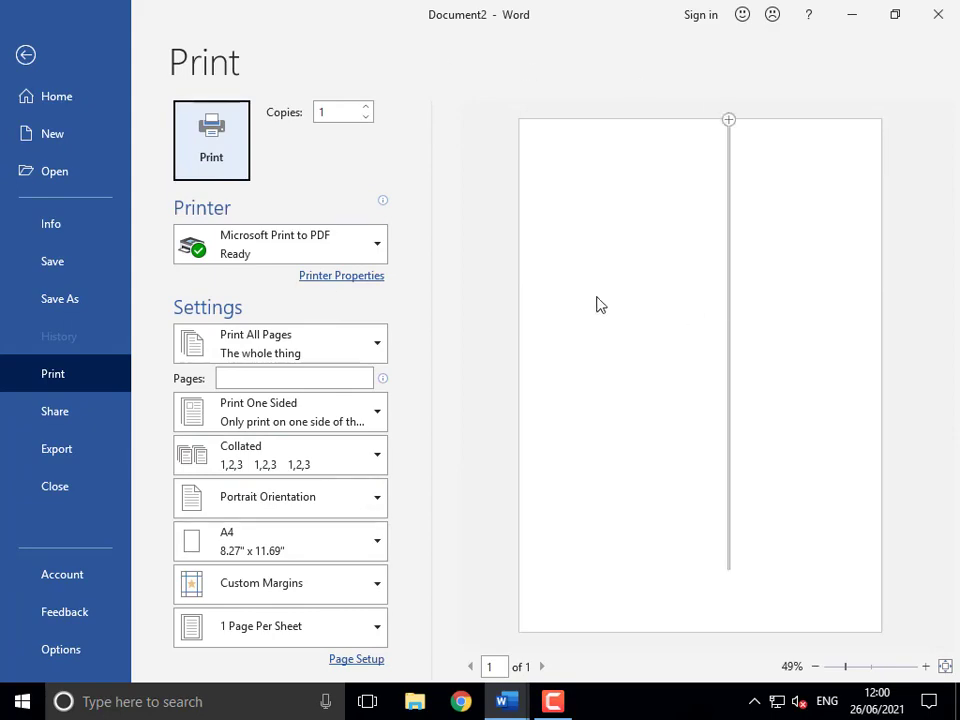
{"action": "left_click", "coordinate": [26, 53]}
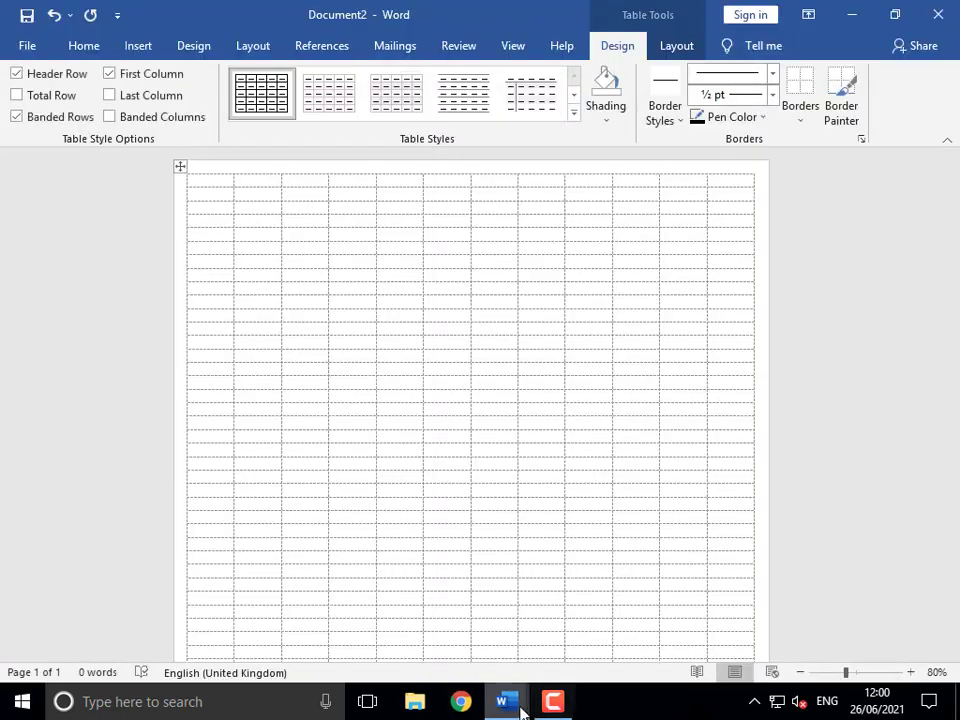
{"action": "mouse_move", "coordinate": [515, 705]}
{"action": "left_click", "coordinate": [482, 636]}
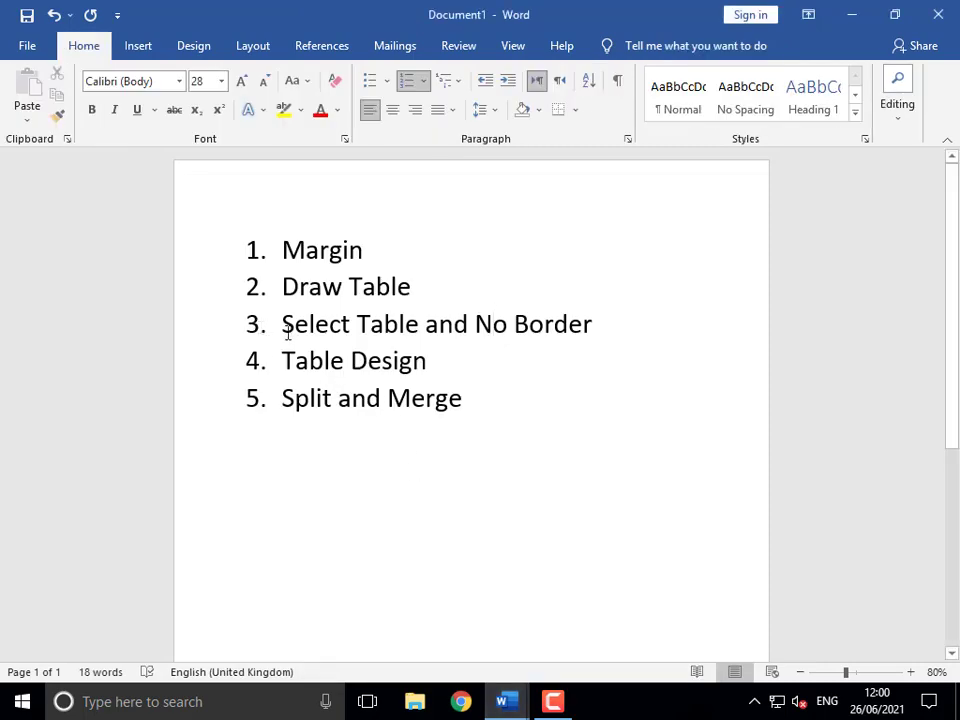
- Highlight the Margin, Draw Table, Select Table and Table Design outline items, then switch to Document2
{"action": "left_click_drag", "start_coordinate": [287, 333], "coordinate": [585, 332]}
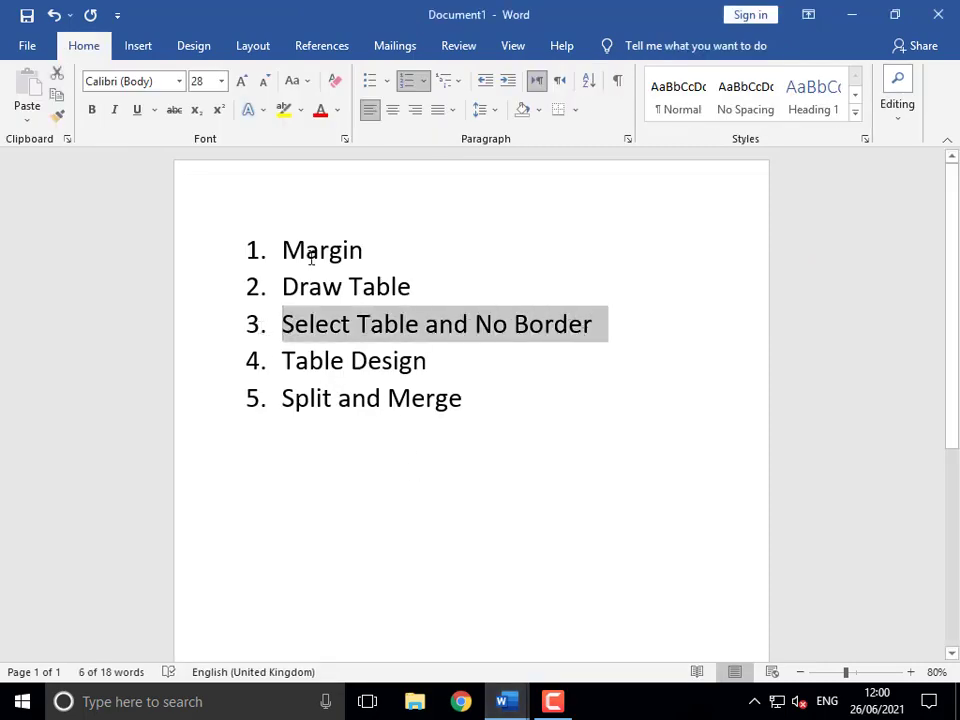
{"action": "left_click_drag", "start_coordinate": [287, 250], "coordinate": [371, 251]}
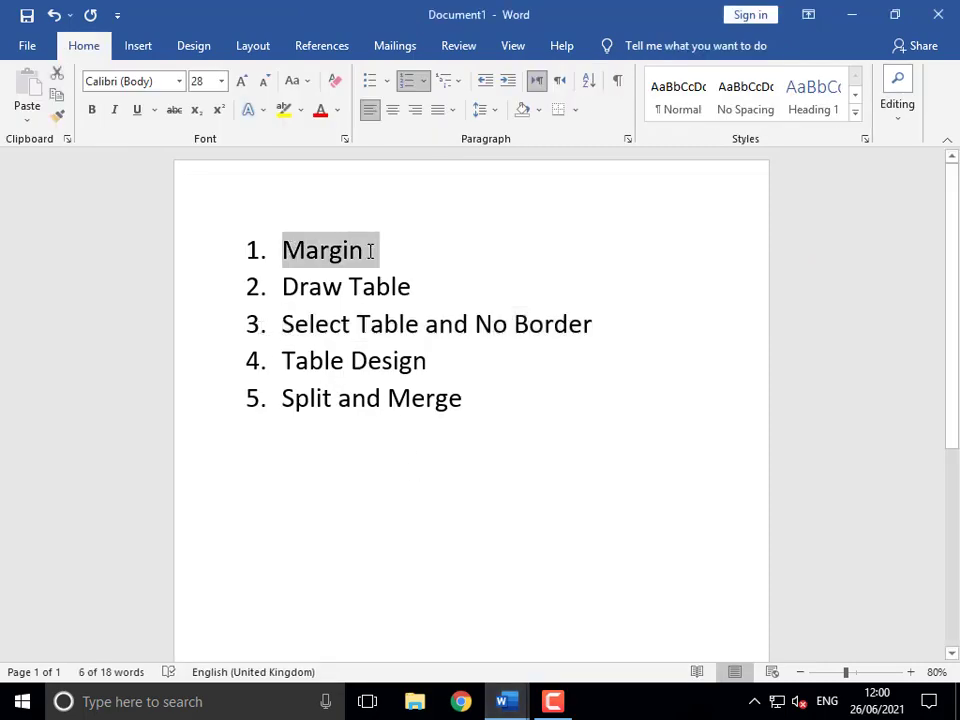
{"action": "left_click_drag", "start_coordinate": [293, 289], "coordinate": [410, 287]}
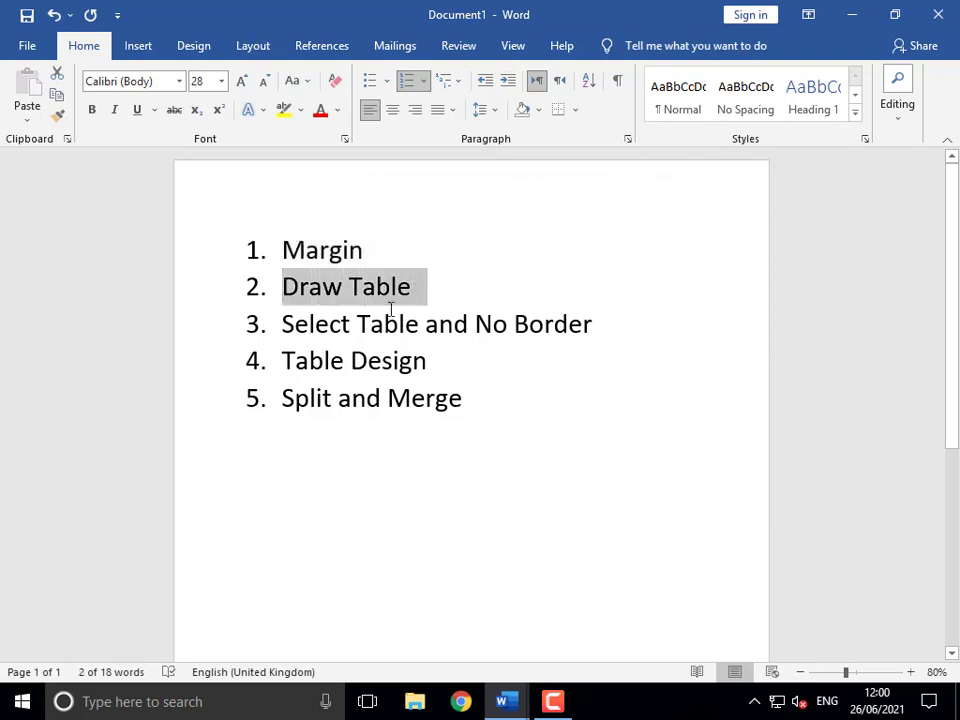
{"action": "left_click_drag", "start_coordinate": [288, 328], "coordinate": [593, 330]}
{"action": "left_click", "coordinate": [516, 359]}
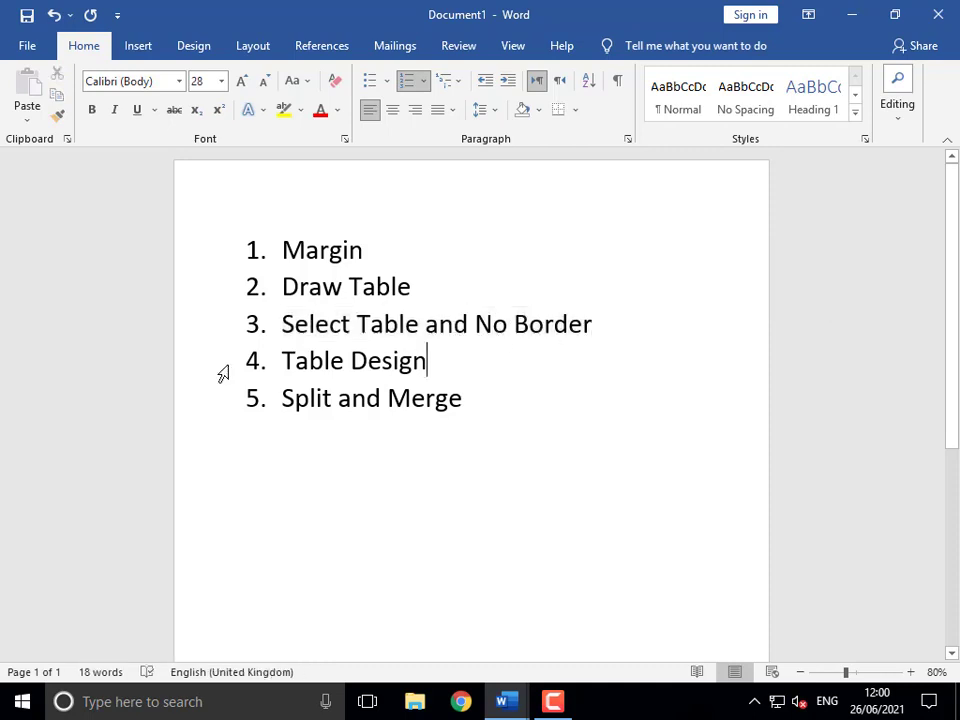
{"action": "triple_click", "coordinate": [330, 360]}
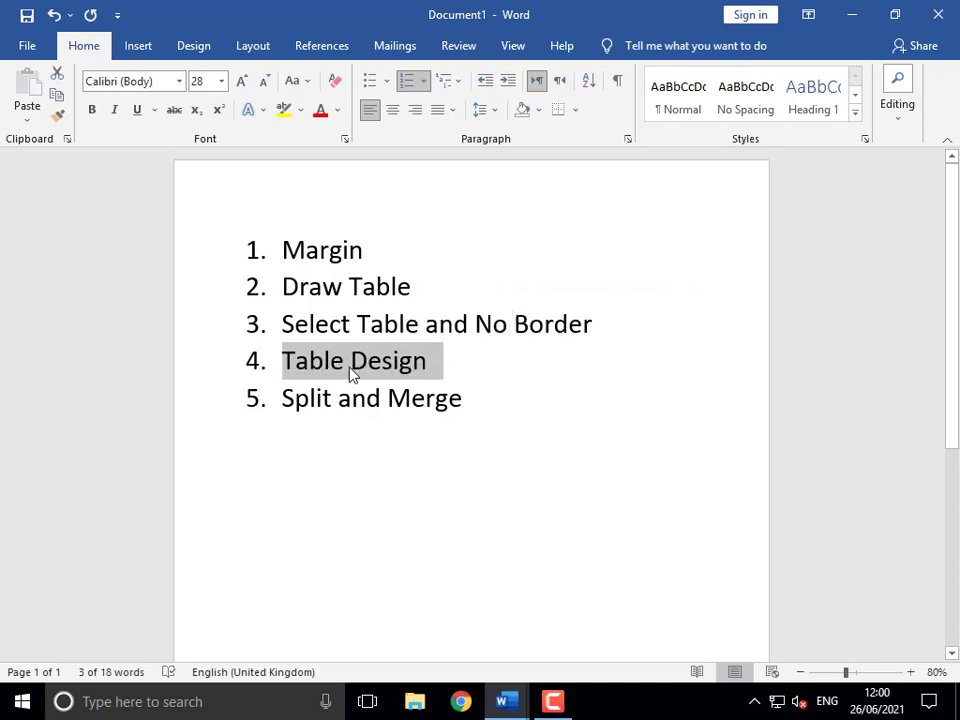
{"action": "left_click", "coordinate": [521, 707]}
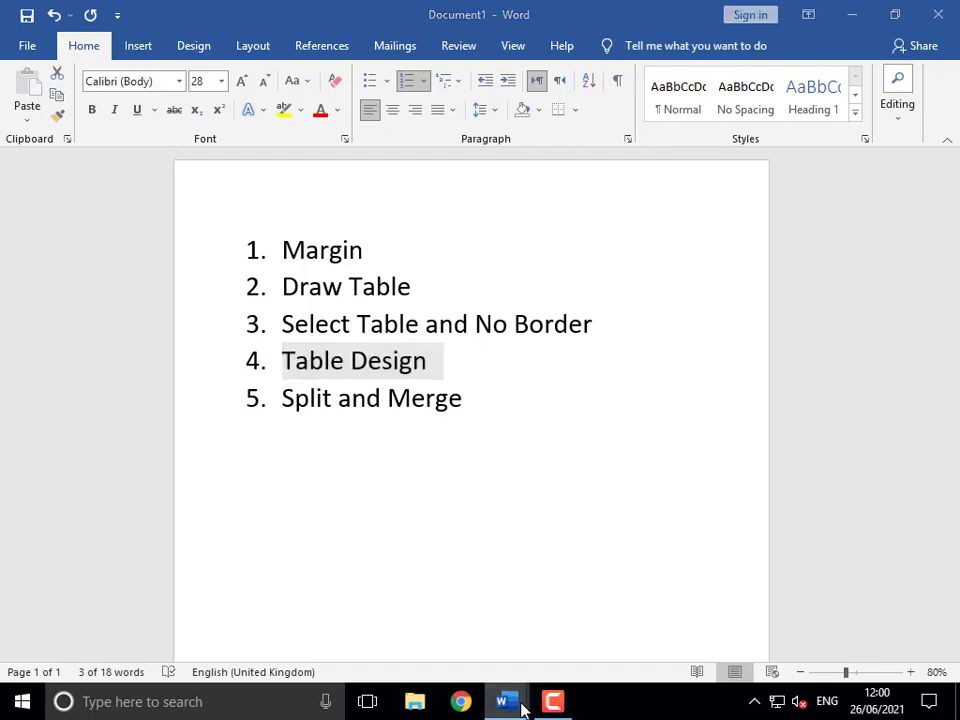
{"action": "left_click", "coordinate": [613, 570]}
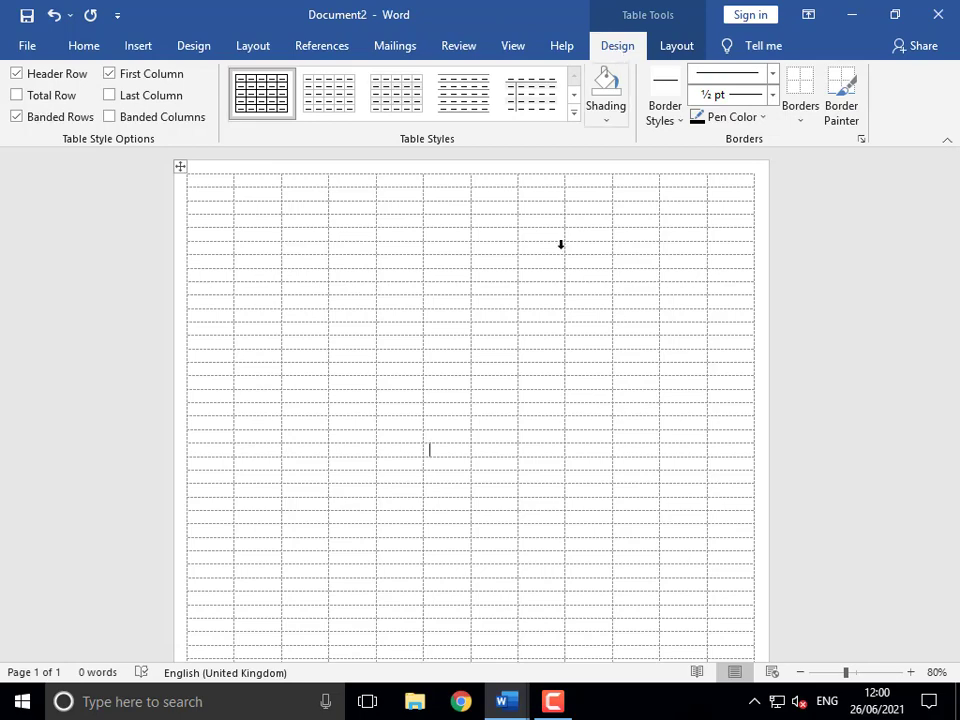
- Delete the whole borderless grid table via its context menu
{"action": "key", "text": "ctrl+a"}
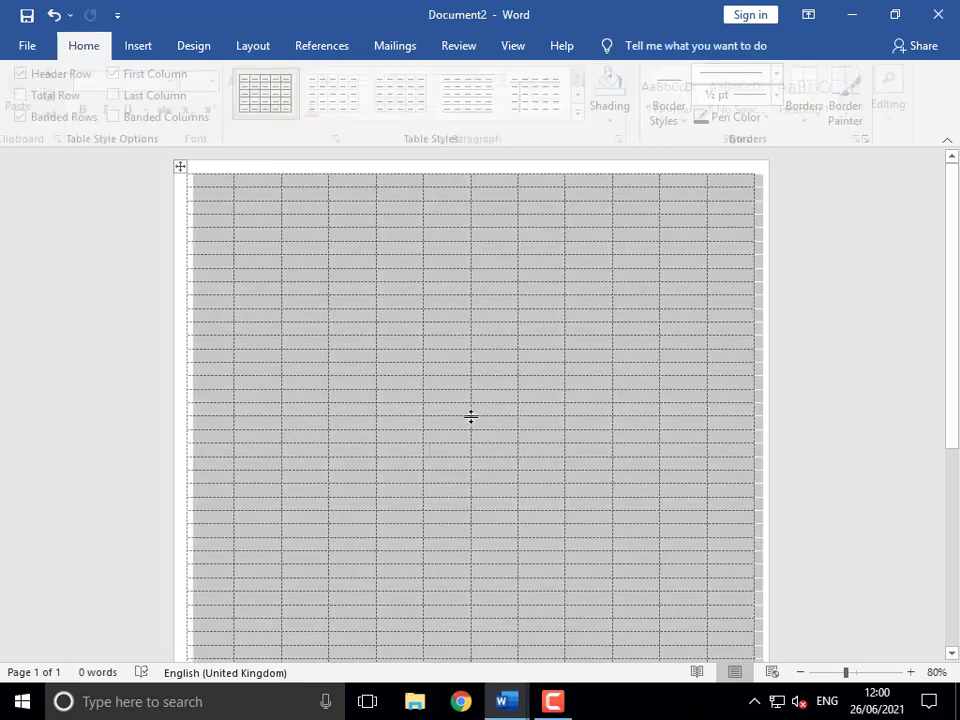
{"action": "left_click", "coordinate": [179, 166]}
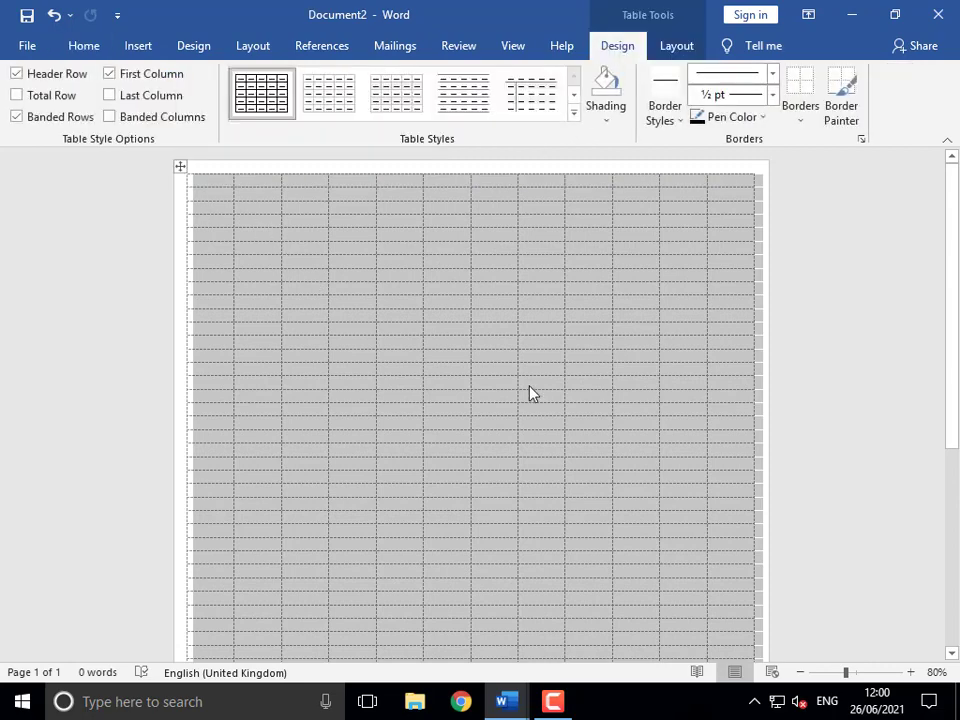
{"action": "right_click", "coordinate": [529, 392]}
{"action": "left_click", "coordinate": [592, 192]}
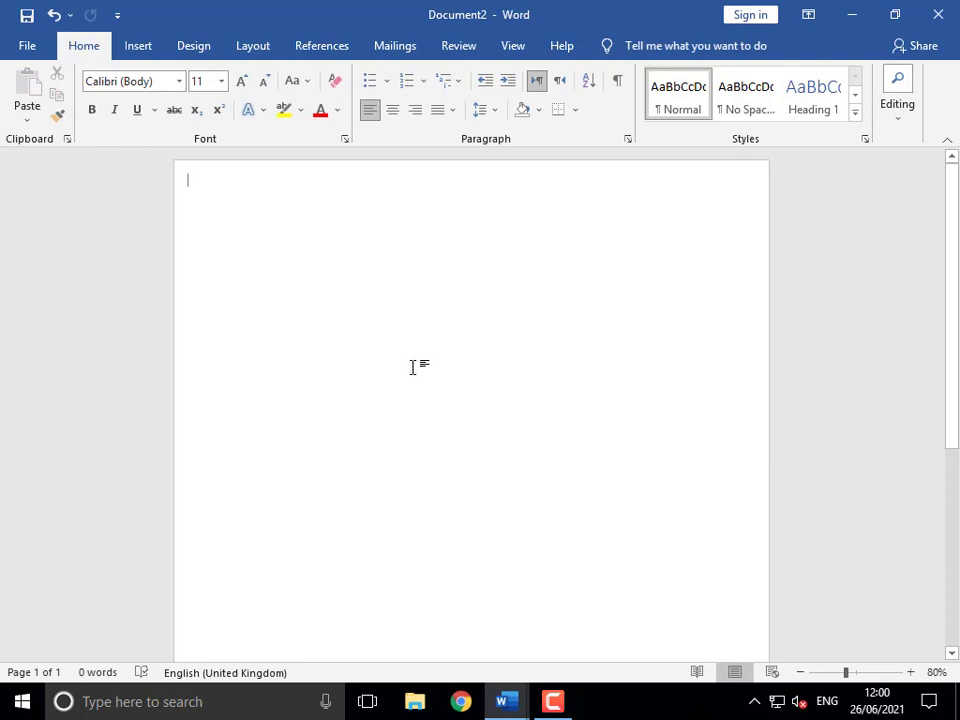
- Insert a new table of 10 columns by 8 rows
{"action": "left_click", "coordinate": [142, 50]}
{"action": "left_click", "coordinate": [78, 100]}
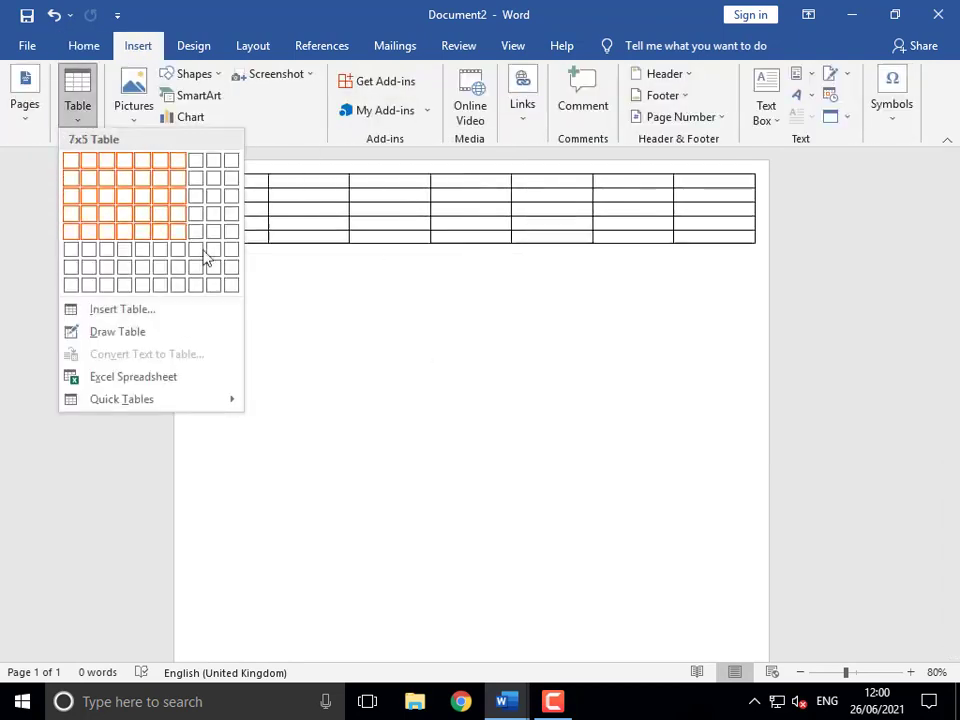
{"action": "left_click", "coordinate": [231, 285]}
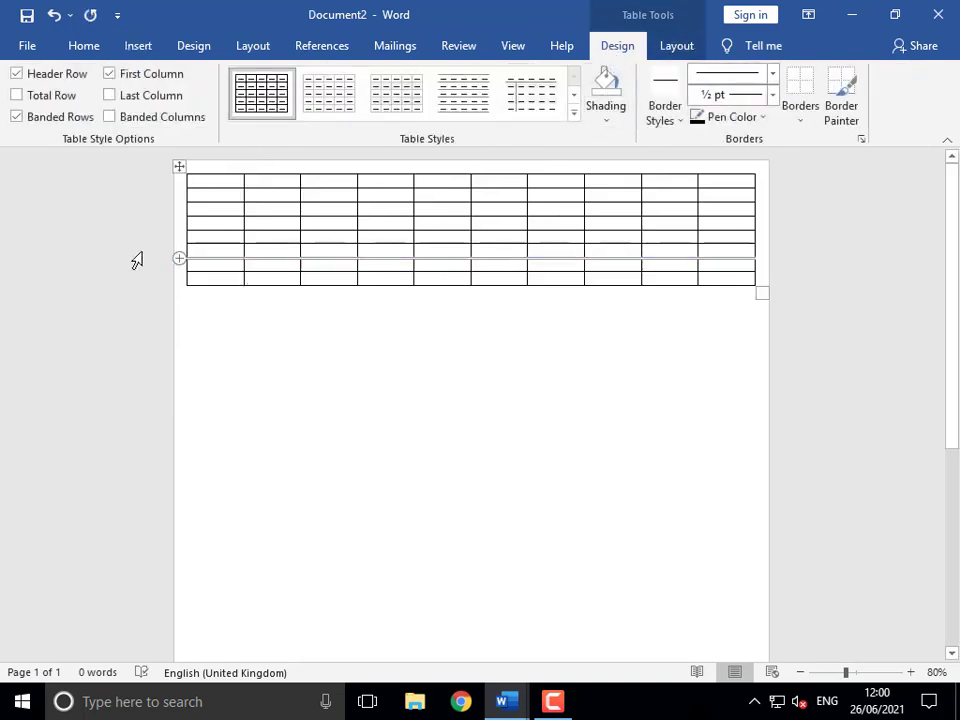
- Apply the green Grid Table 5 Dark style and stretch the table taller
{"action": "left_click", "coordinate": [177, 167]}
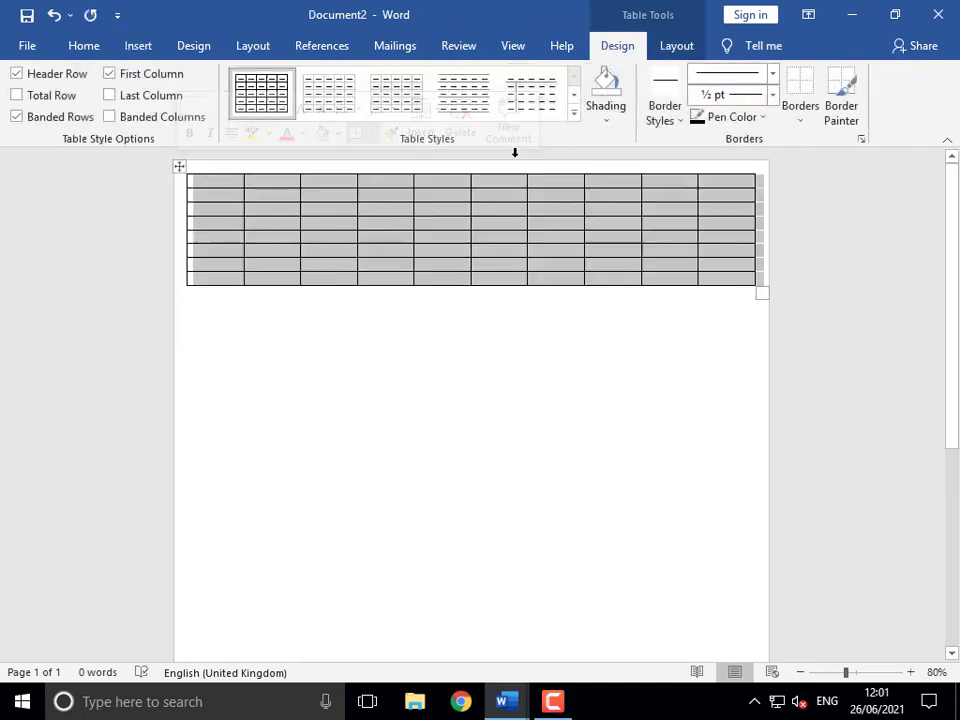
{"action": "left_click", "coordinate": [574, 116]}
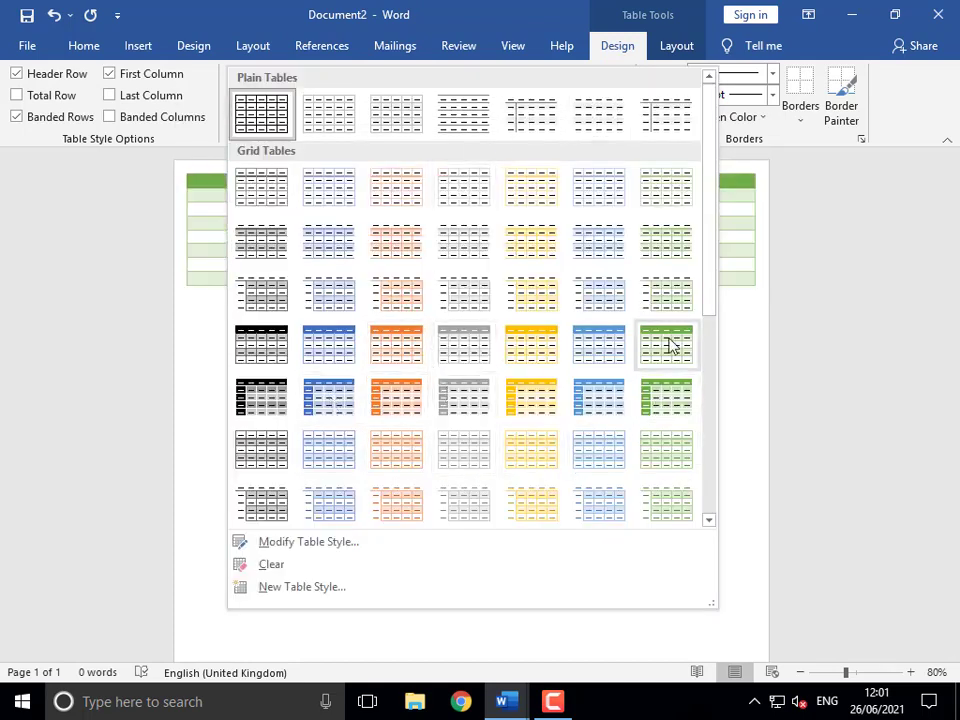
{"action": "left_click", "coordinate": [668, 398]}
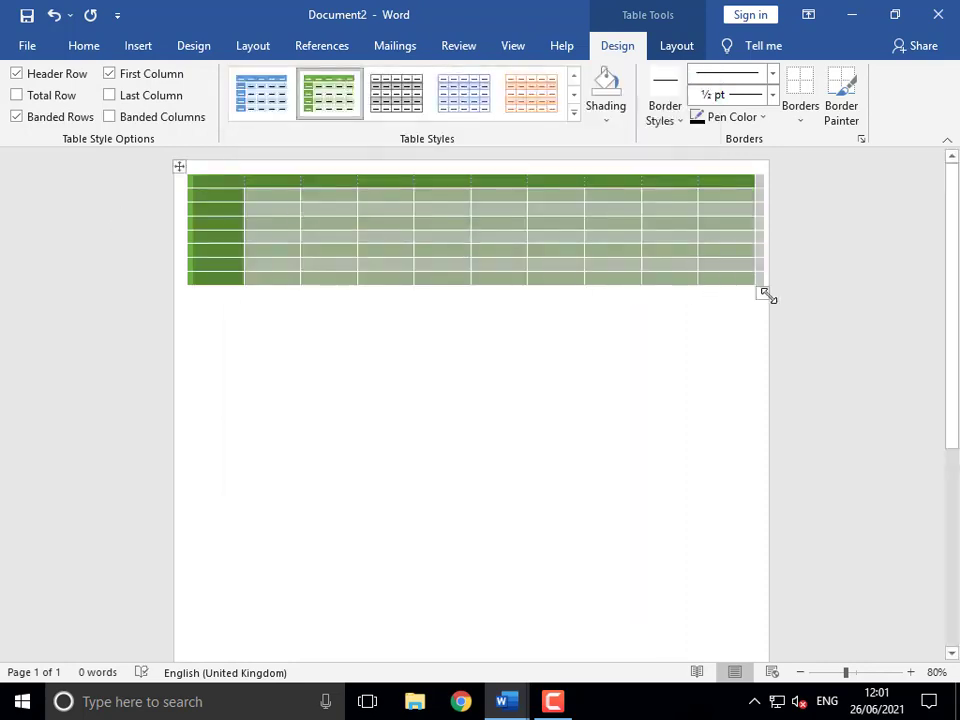
{"action": "left_click_drag", "start_coordinate": [765, 294], "coordinate": [746, 452]}
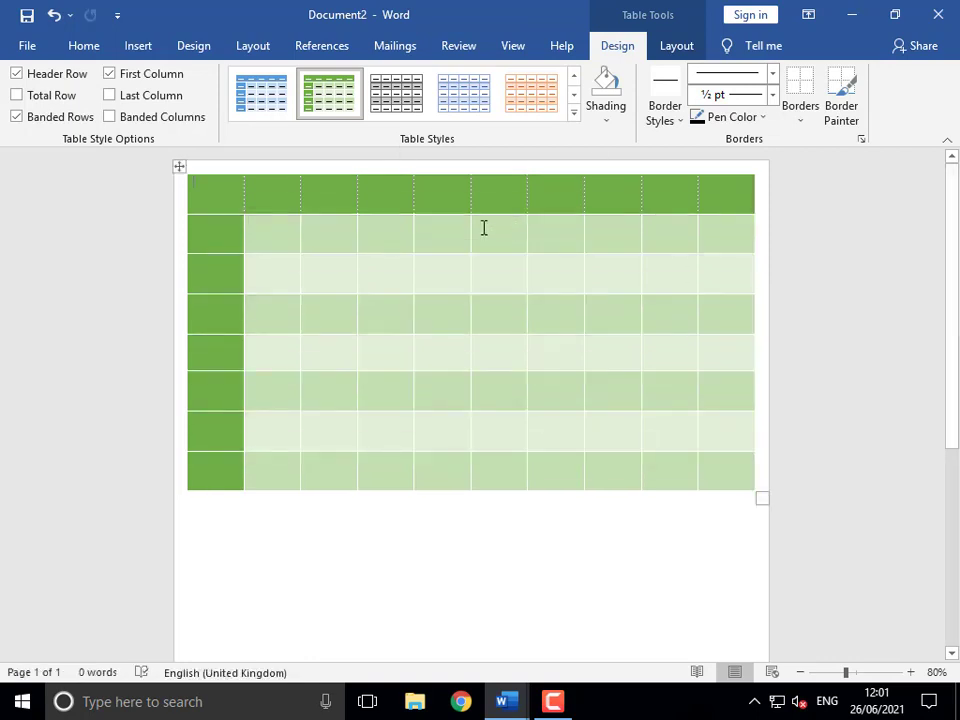
- Keep Header Row on and Total Row off, and turn Banded Rows off
{"action": "left_click", "coordinate": [16, 75]}
{"action": "left_click", "coordinate": [16, 75]}
{"action": "left_click", "coordinate": [16, 75]}
{"action": "left_click", "coordinate": [16, 75]}
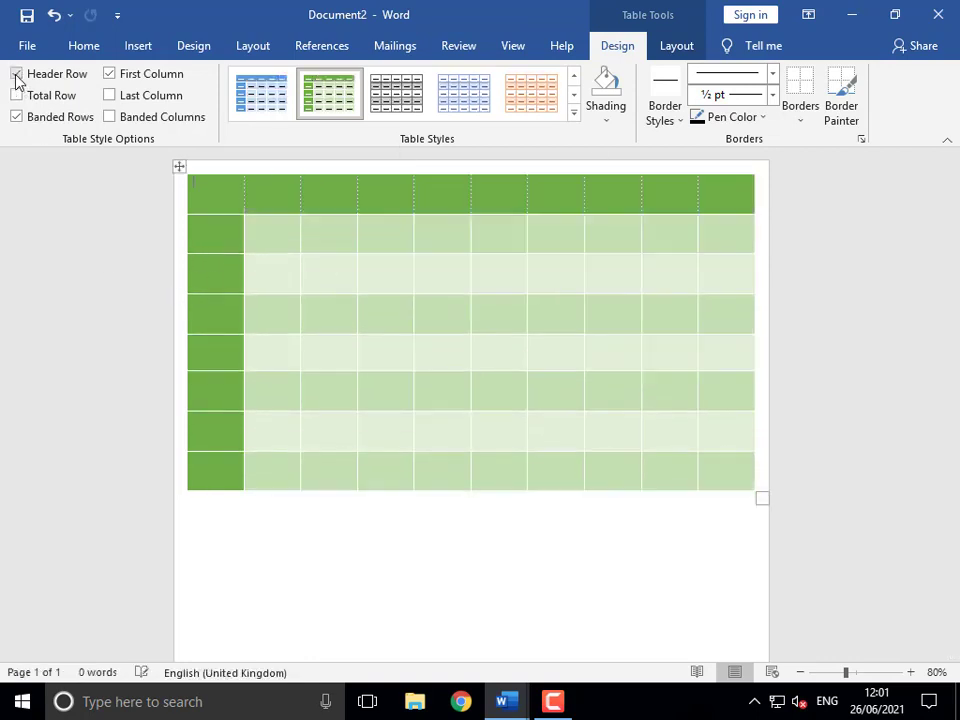
{"action": "left_click", "coordinate": [16, 96]}
{"action": "left_click", "coordinate": [16, 96]}
{"action": "left_click", "coordinate": [16, 117]}
{"action": "left_click", "coordinate": [16, 117]}
{"action": "left_click", "coordinate": [16, 117]}
{"action": "left_click", "coordinate": [16, 117]}
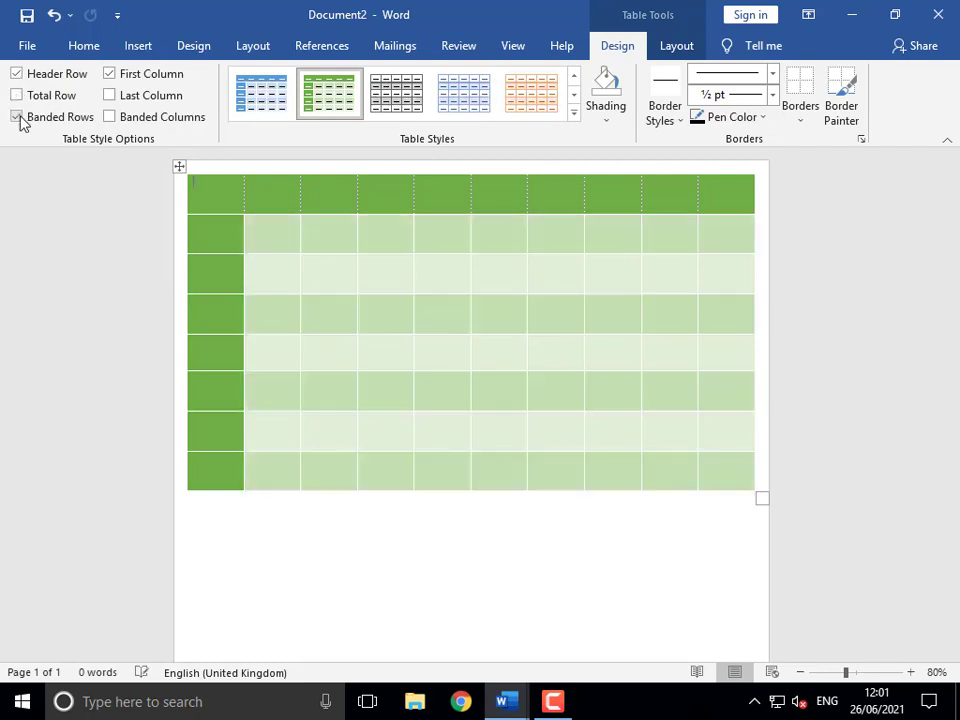
{"action": "left_click", "coordinate": [16, 117]}
{"action": "left_click", "coordinate": [16, 117]}
{"action": "left_click", "coordinate": [16, 117]}
{"action": "left_click", "coordinate": [16, 117]}
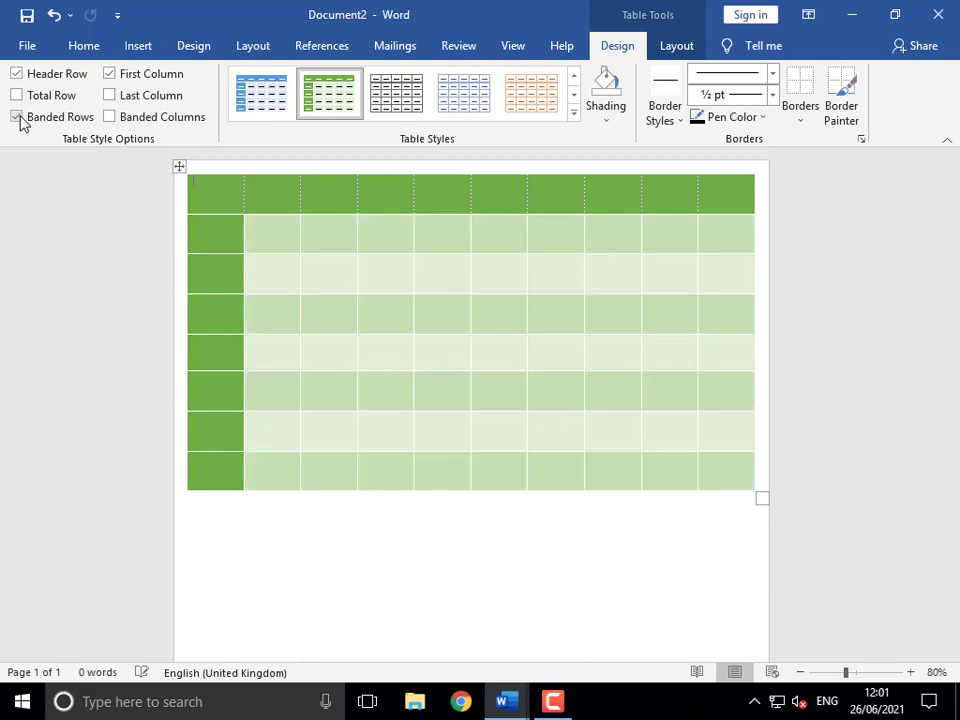
{"action": "left_click", "coordinate": [18, 118]}
- Keep First Column shaded and Last Column plain, and turn Banded Columns on
{"action": "left_click", "coordinate": [109, 77]}
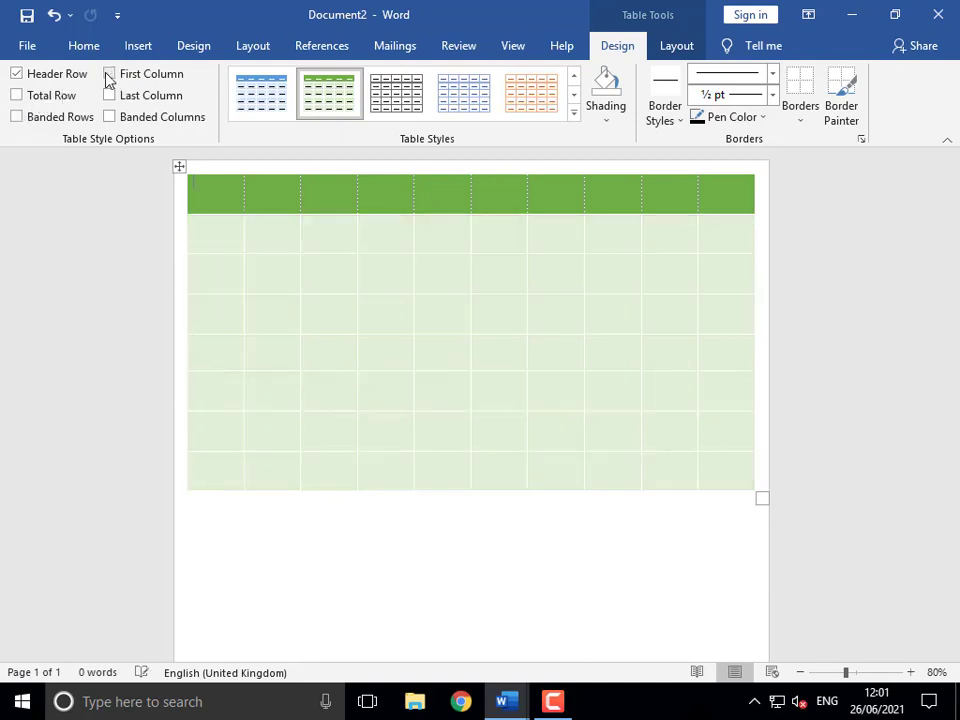
{"action": "left_click", "coordinate": [109, 76]}
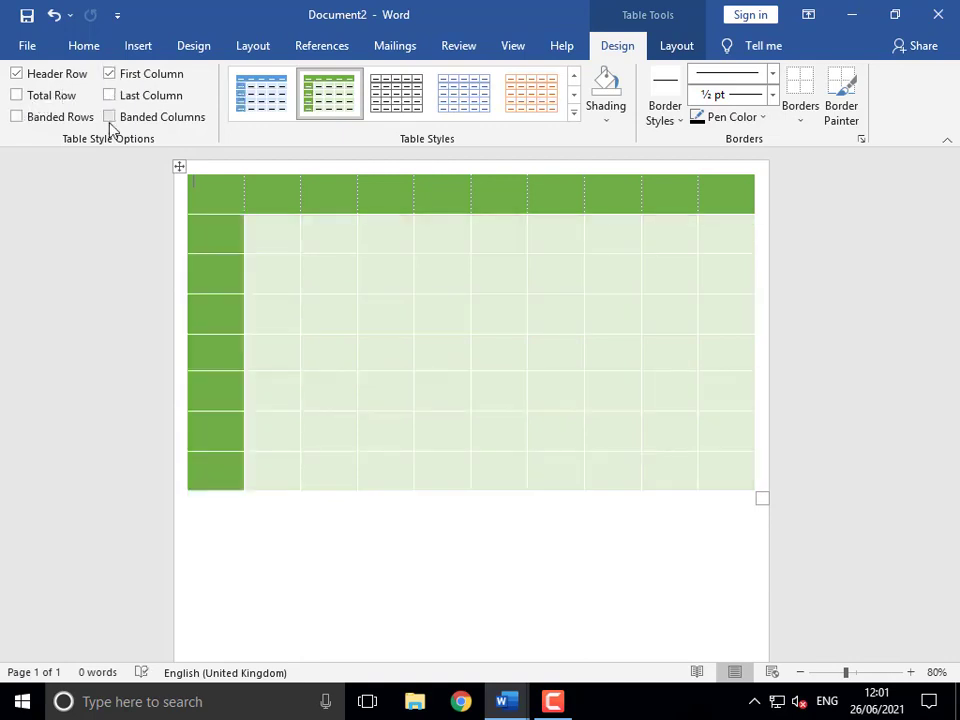
{"action": "left_click", "coordinate": [109, 95]}
{"action": "left_click", "coordinate": [109, 95]}
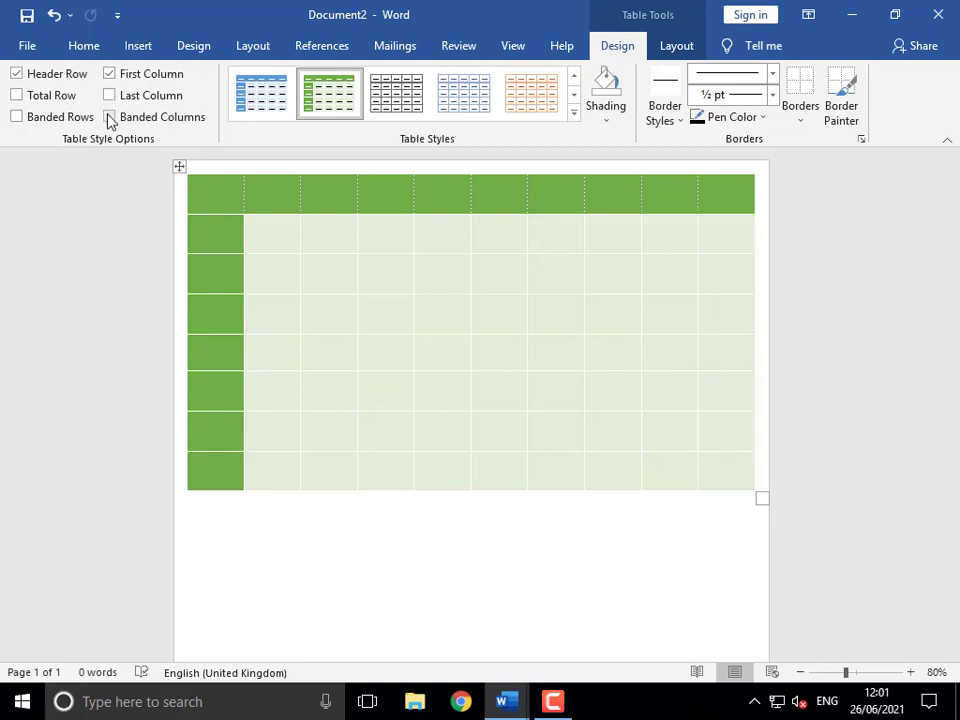
{"action": "left_click", "coordinate": [110, 118]}
{"action": "left_click", "coordinate": [110, 118]}
{"action": "left_click", "coordinate": [110, 118]}
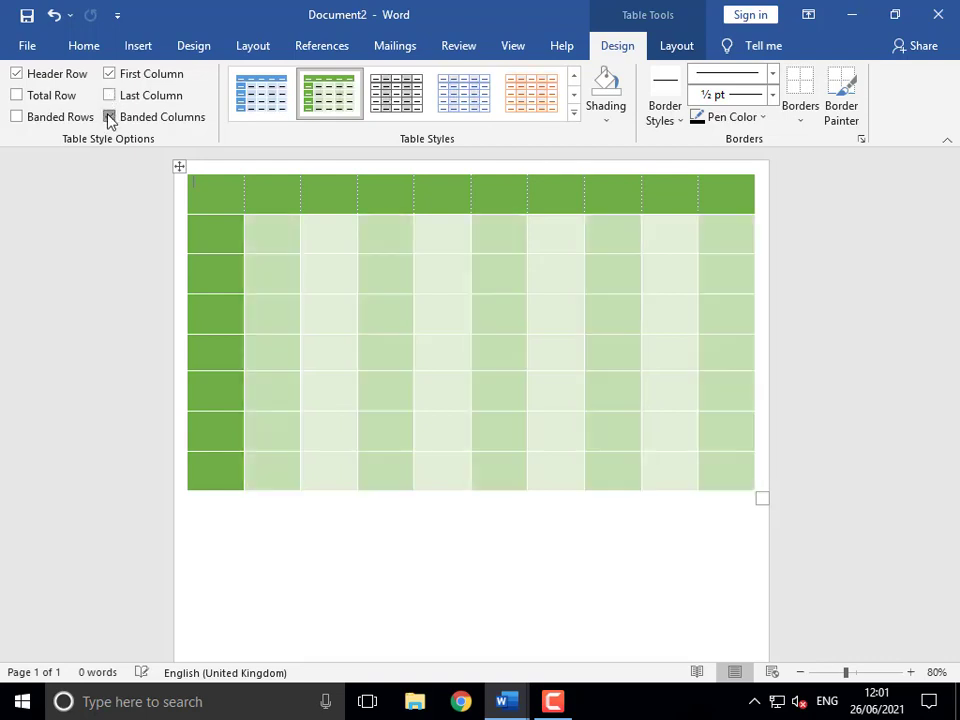
{"action": "left_click", "coordinate": [110, 118]}
{"action": "left_click", "coordinate": [110, 118]}
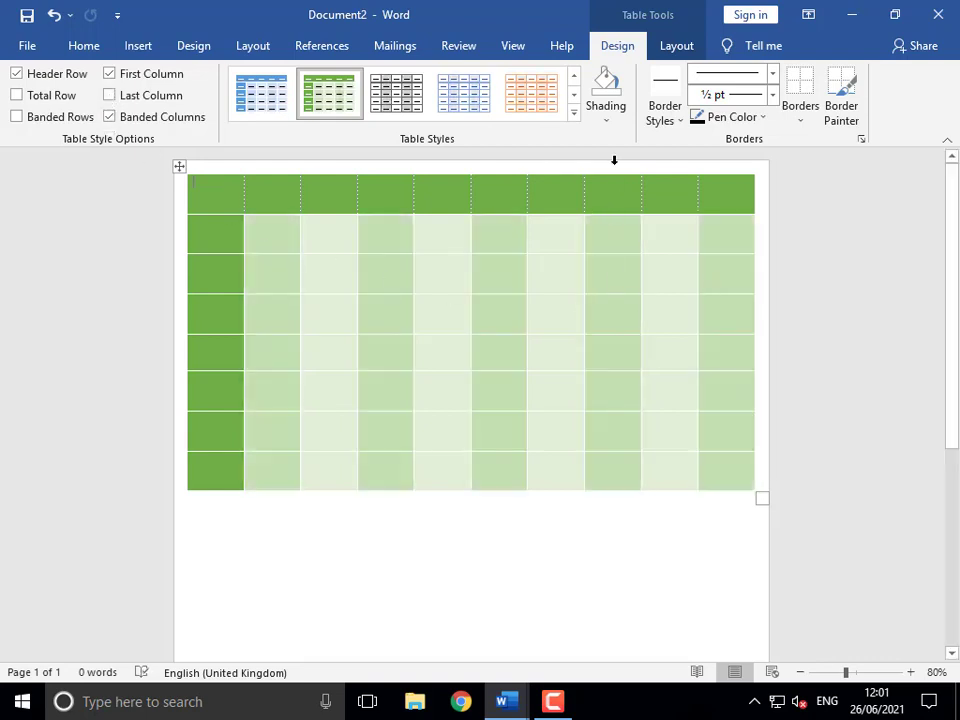
{"action": "left_click", "coordinate": [574, 115]}
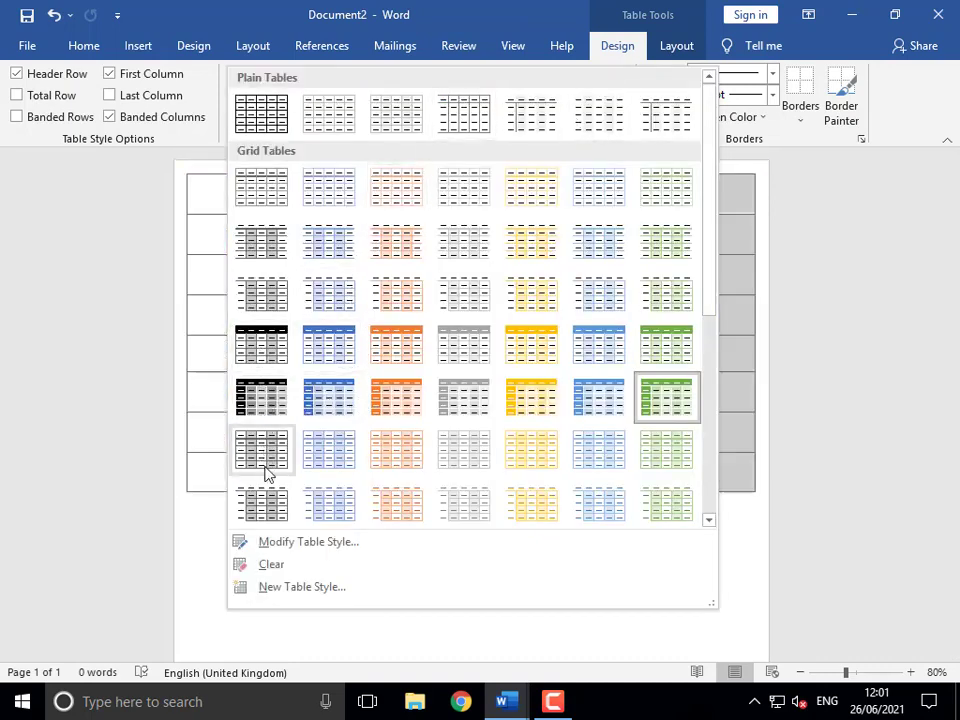
- Browse the table styles but keep the green one, then select row 3 cells from column 3 to 8
{"action": "left_click_drag", "start_coordinate": [712, 258], "coordinate": [638, 386]}
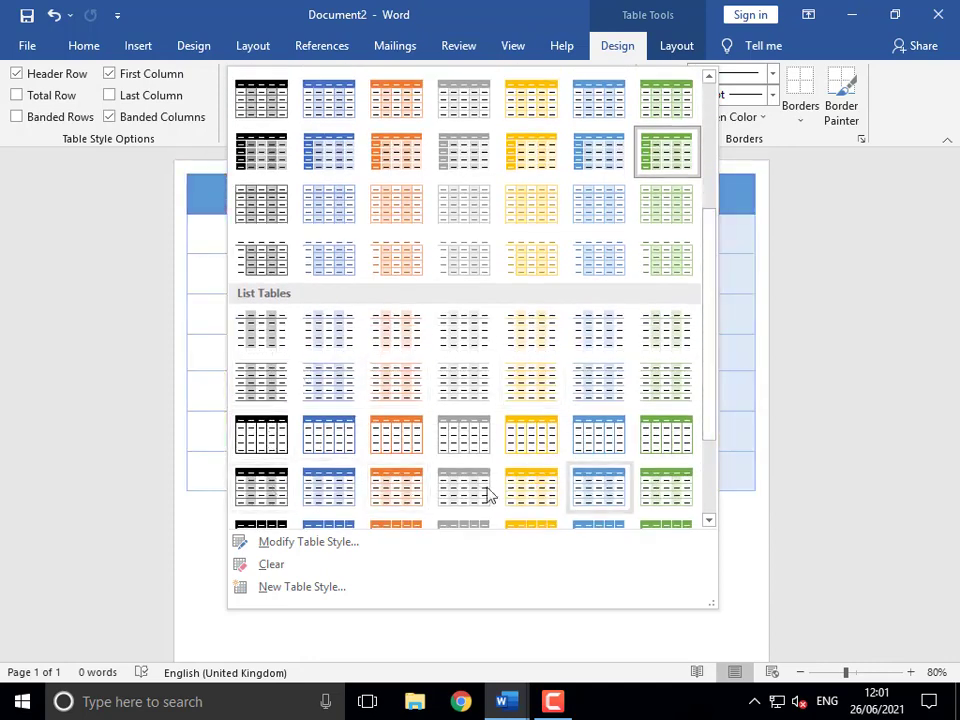
{"action": "scroll", "coordinate": [304, 501], "scroll_direction": "down", "scroll_amount": 2}
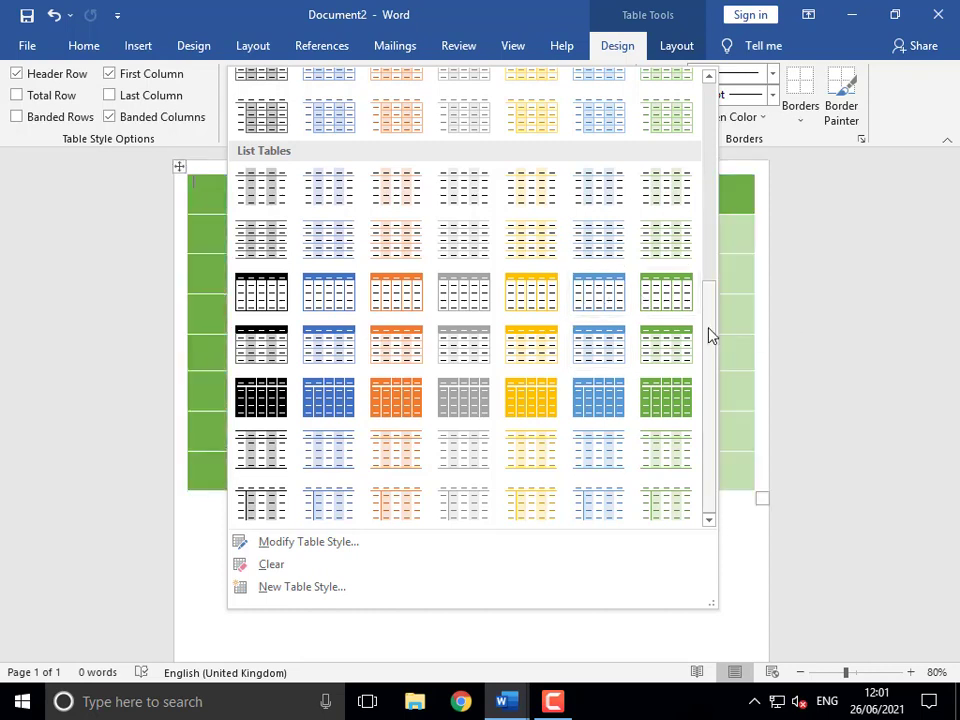
{"action": "left_click", "coordinate": [733, 319]}
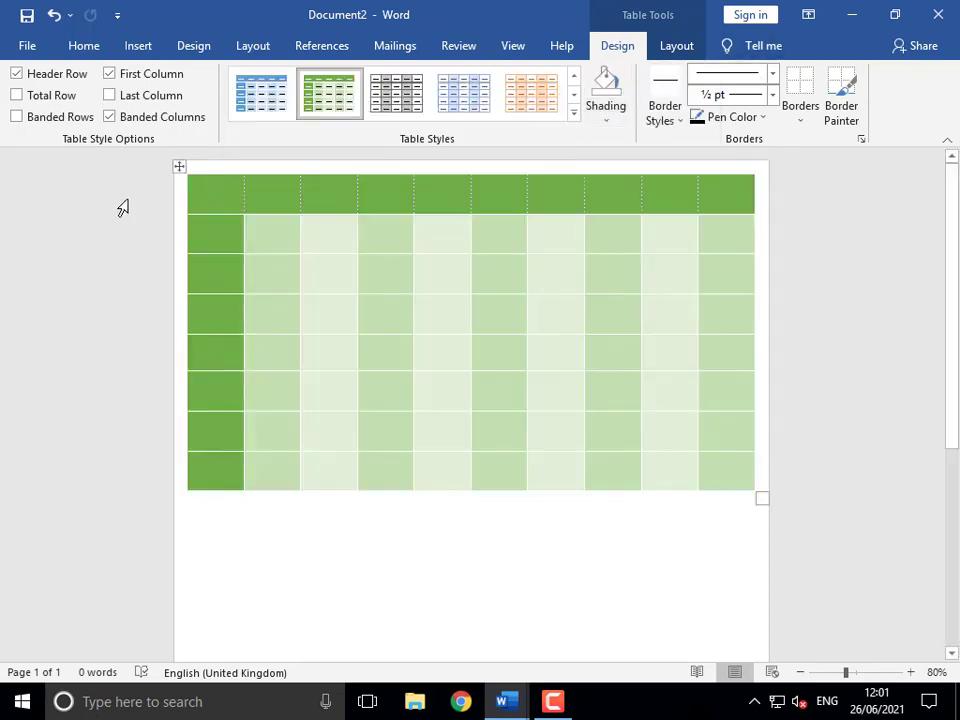
{"action": "left_click", "coordinate": [176, 166]}
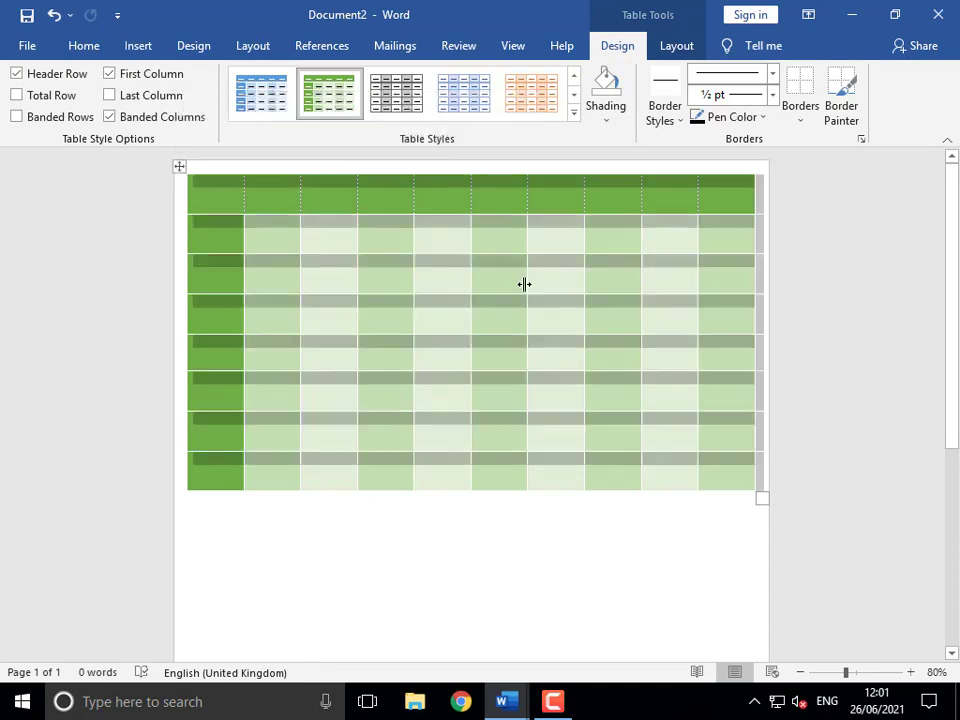
{"action": "left_click_drag", "start_coordinate": [336, 279], "coordinate": [610, 289]}
- Shade the header row cells red
{"action": "left_click", "coordinate": [606, 118]}
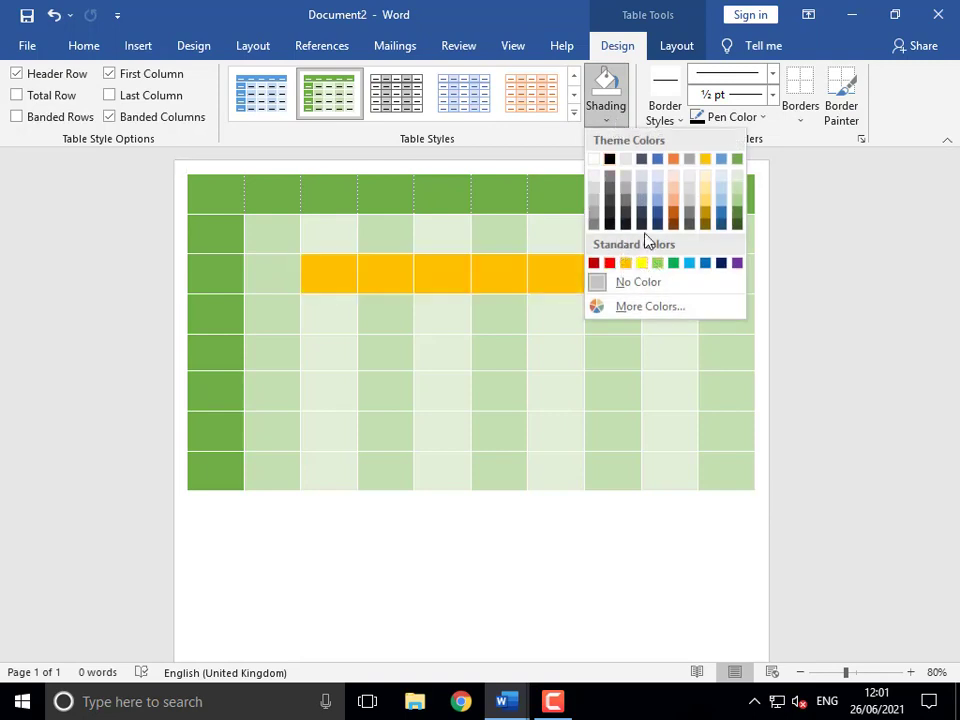
{"action": "key", "text": "Escape"}
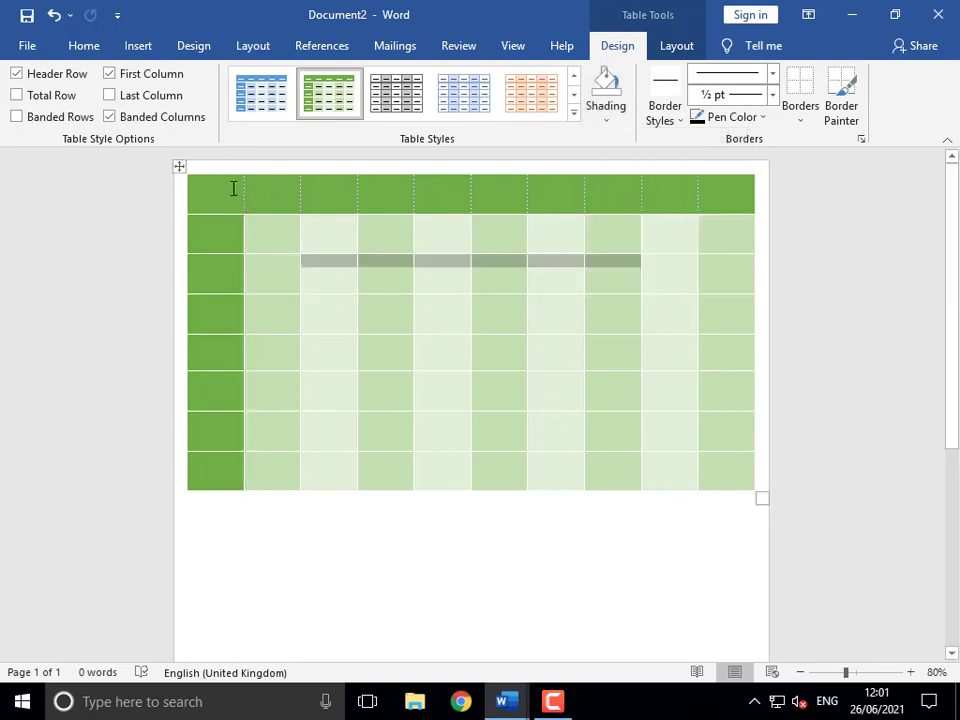
{"action": "left_click_drag", "start_coordinate": [233, 186], "coordinate": [705, 198]}
{"action": "left_click", "coordinate": [612, 118]}
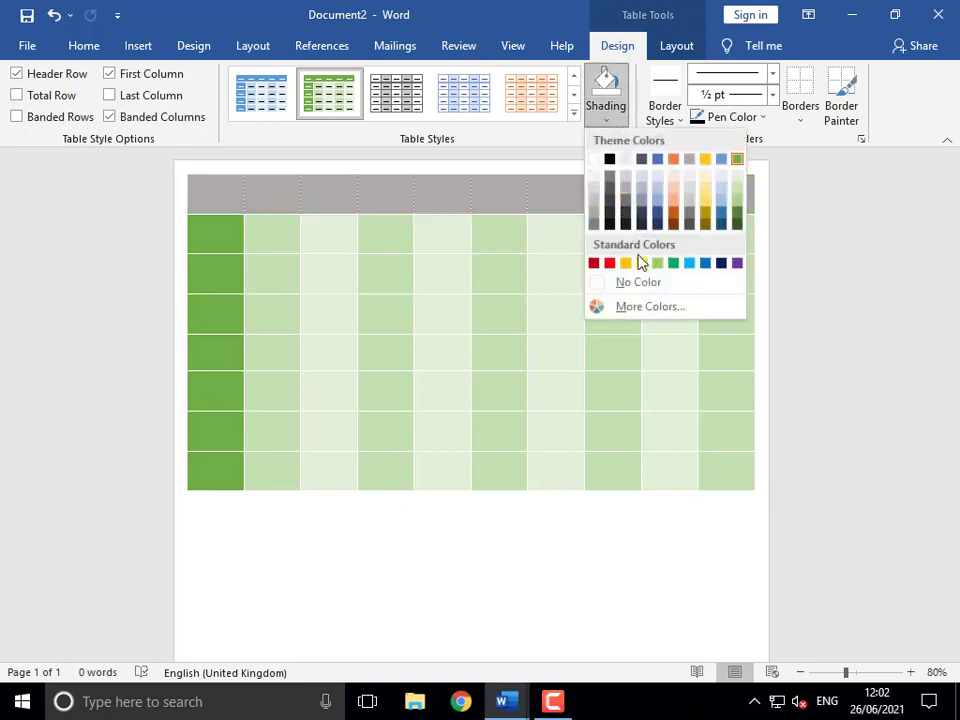
{"action": "left_click", "coordinate": [610, 263]}
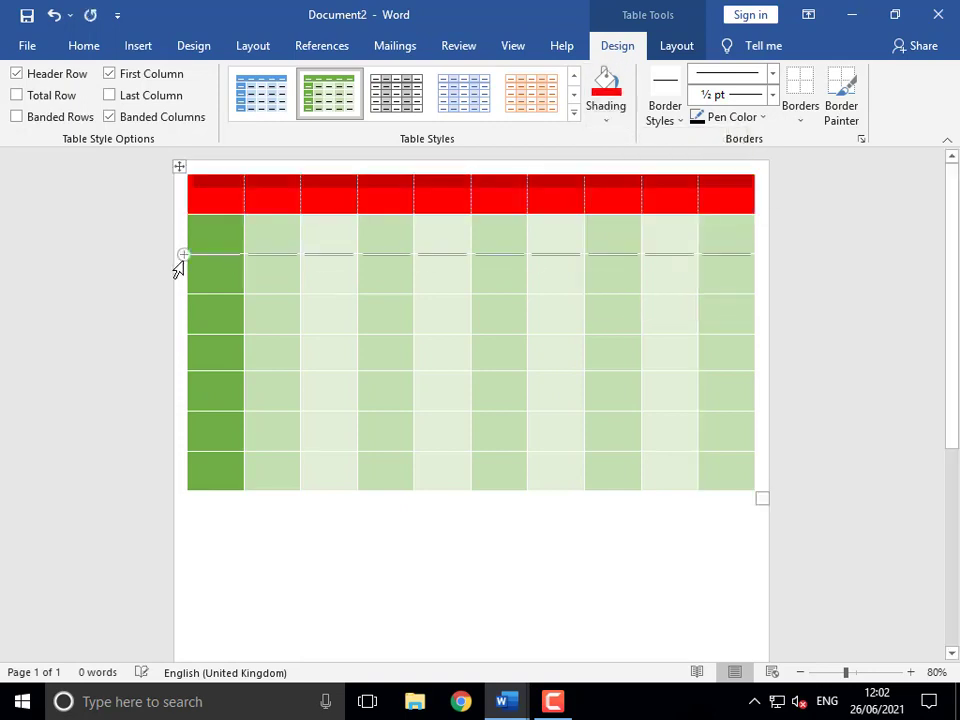
- Shade the first column's body cells red to match the header row
{"action": "left_click_drag", "start_coordinate": [208, 231], "coordinate": [220, 470]}
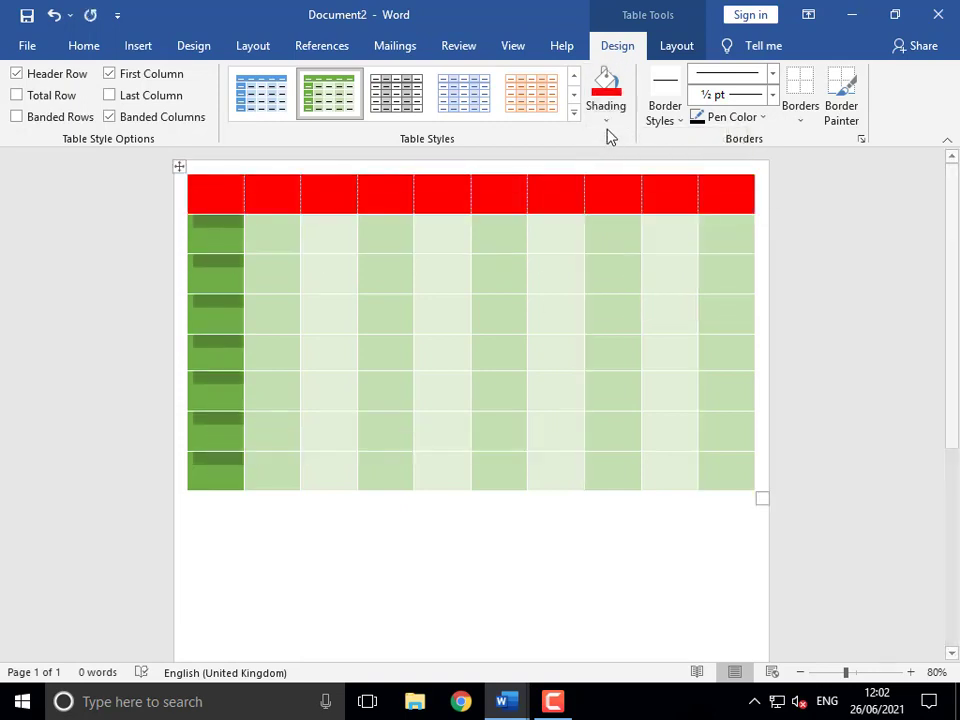
{"action": "left_click", "coordinate": [606, 120]}
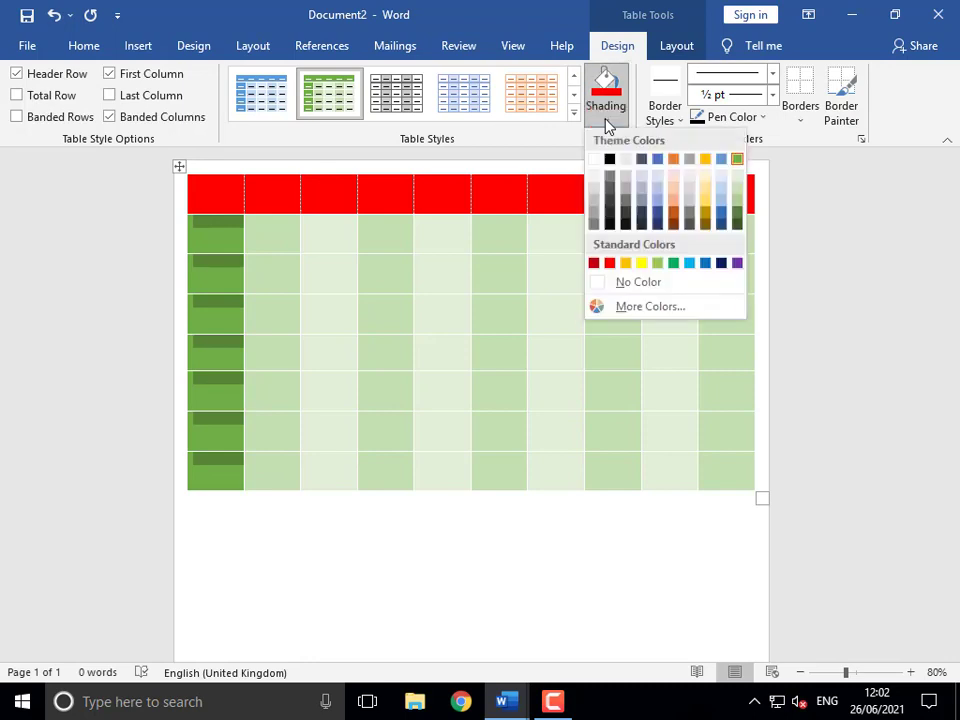
{"action": "left_click", "coordinate": [610, 263]}
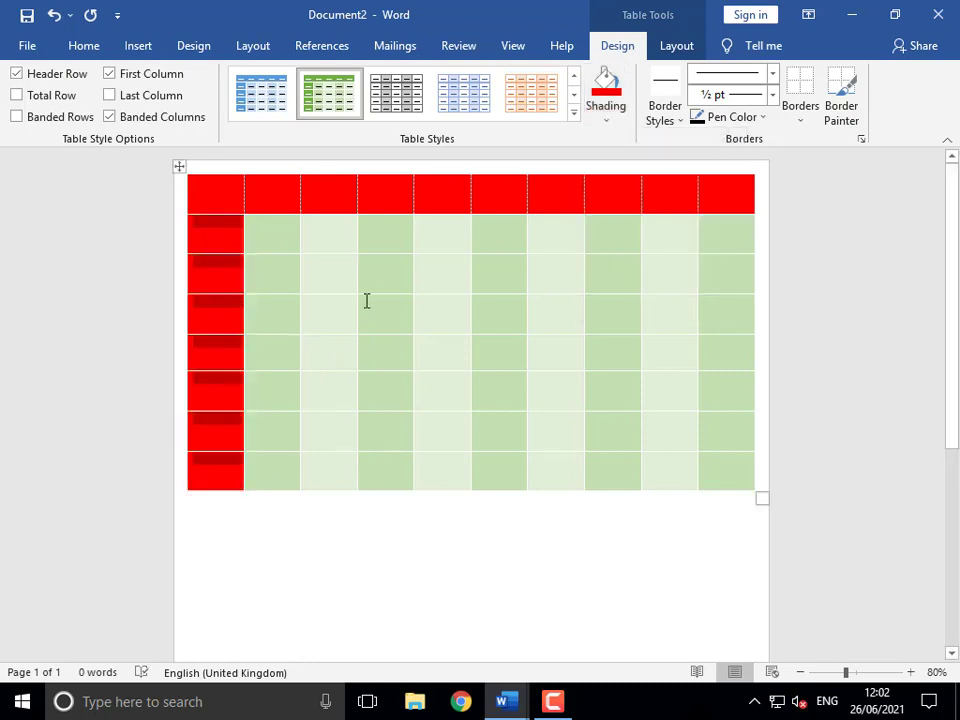
{"action": "left_click_drag", "start_coordinate": [298, 238], "coordinate": [669, 403]}
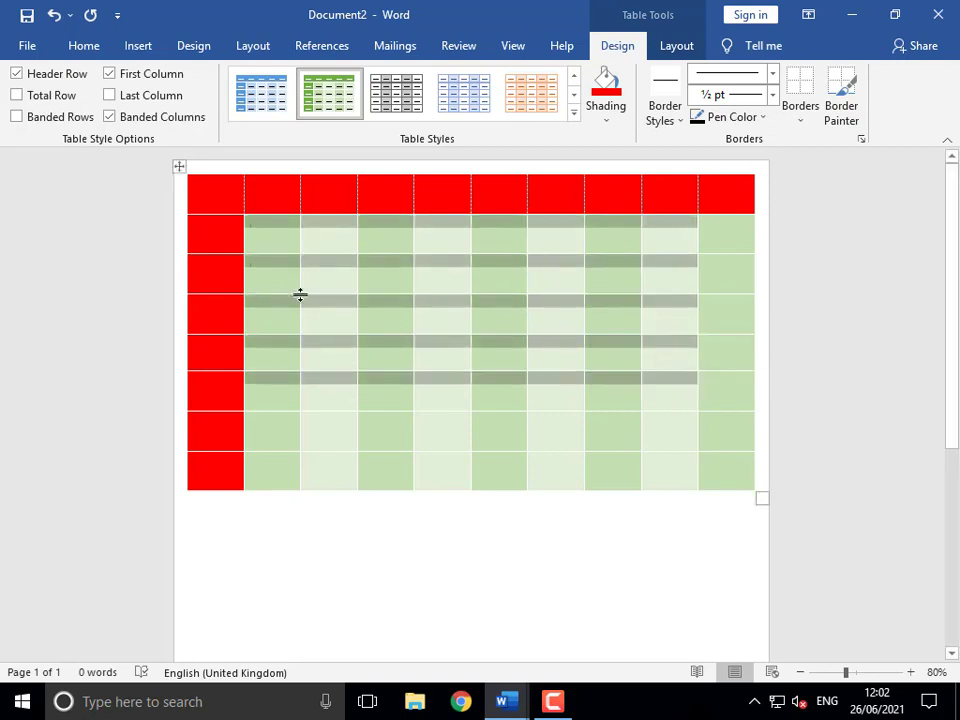
{"action": "left_click", "coordinate": [396, 306]}
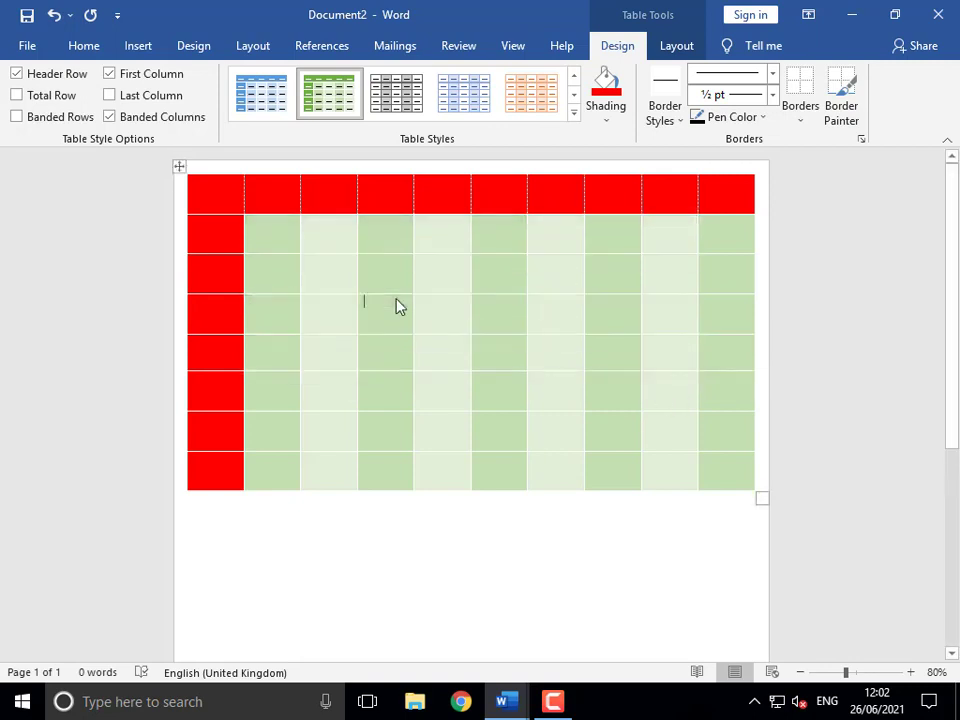
- Set the border pen to the thin ½ pt black theme style, coloured red
{"action": "left_click", "coordinate": [178, 170]}
{"action": "left_click", "coordinate": [664, 118]}
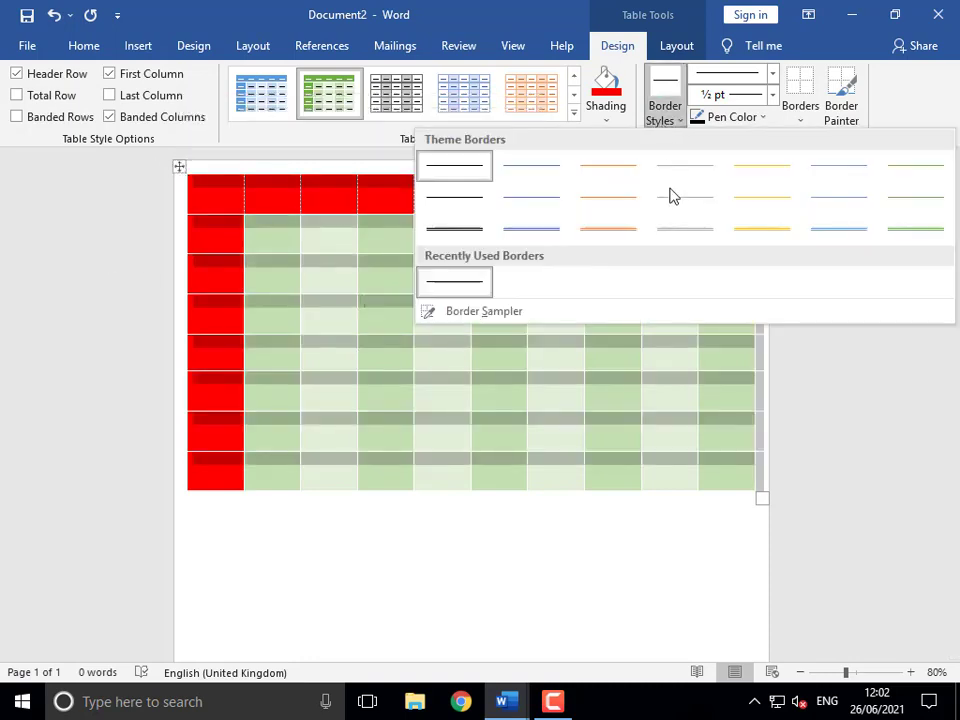
{"action": "left_click", "coordinate": [606, 232]}
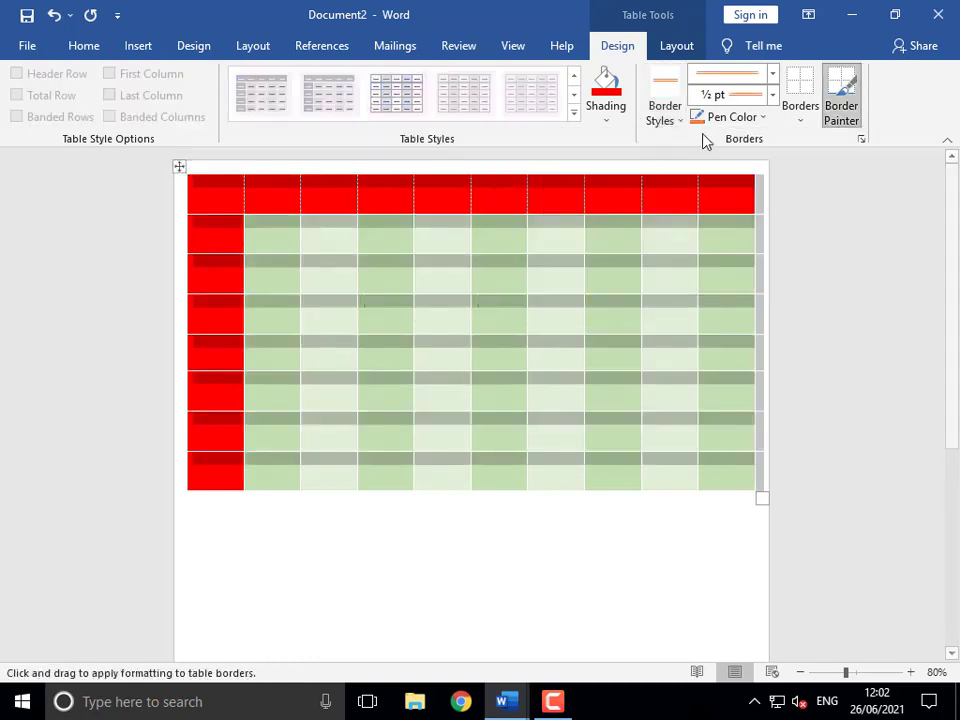
{"action": "left_click", "coordinate": [802, 118]}
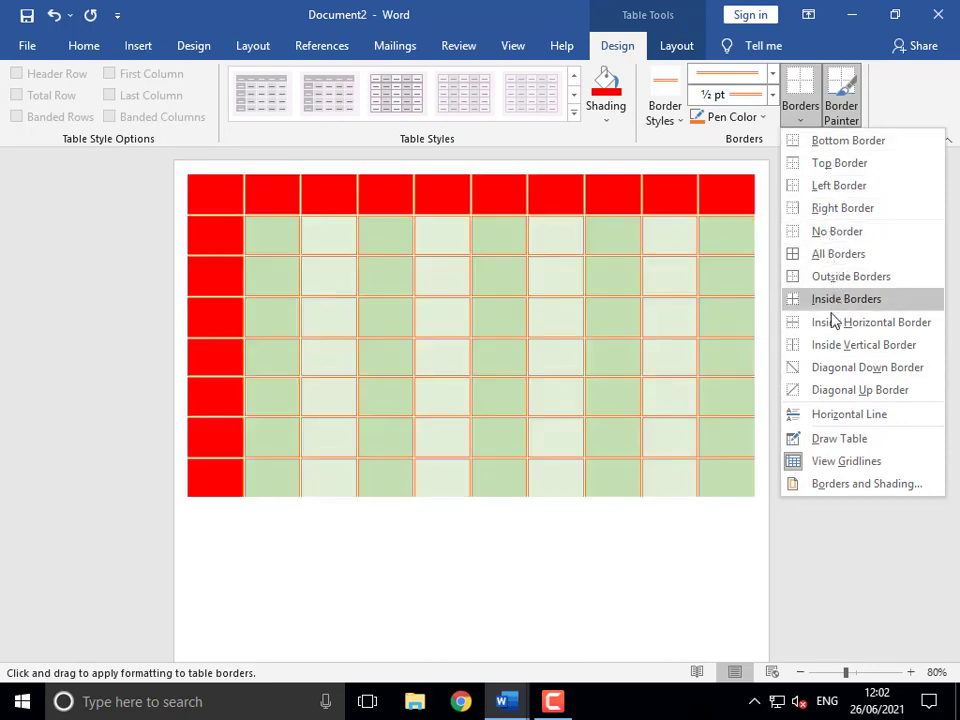
{"action": "left_click", "coordinate": [669, 119]}
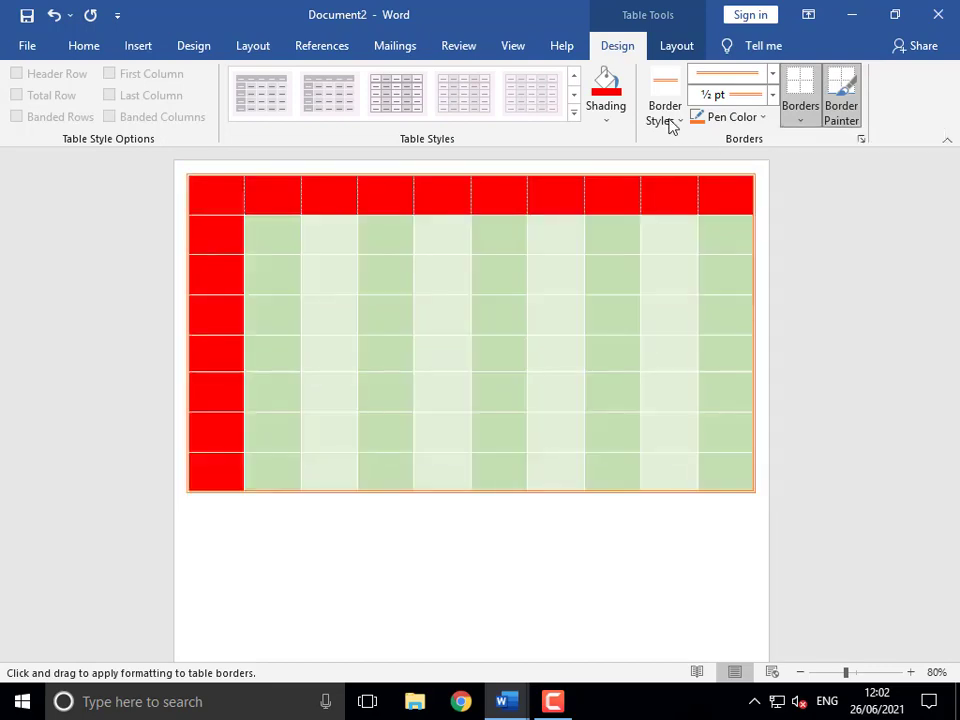
{"action": "left_click", "coordinate": [669, 119]}
{"action": "left_click", "coordinate": [463, 173]}
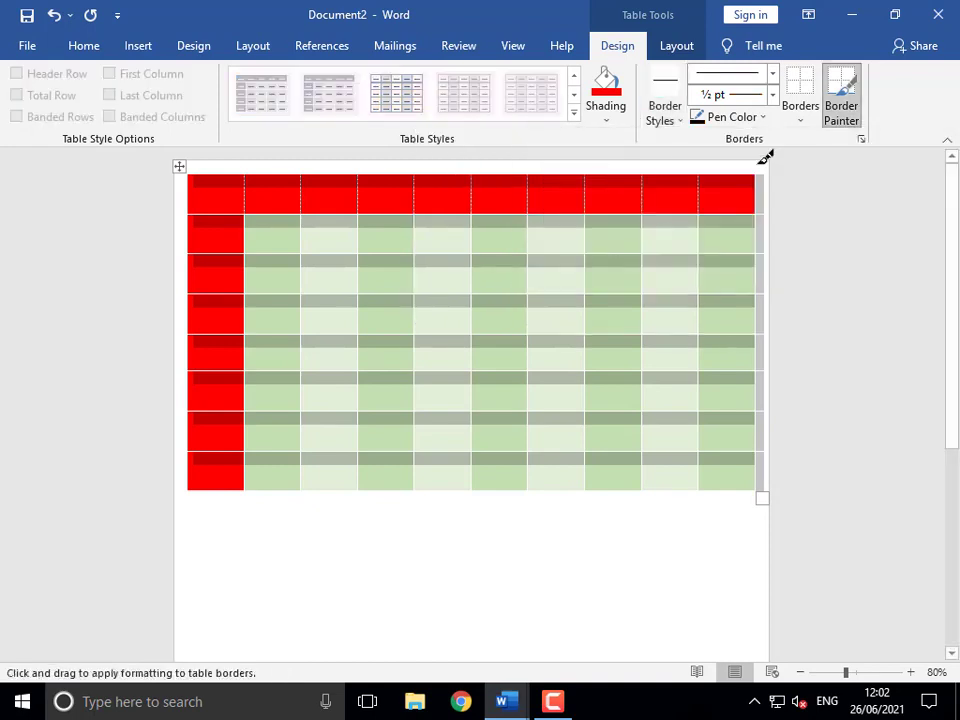
{"action": "left_click", "coordinate": [757, 118]}
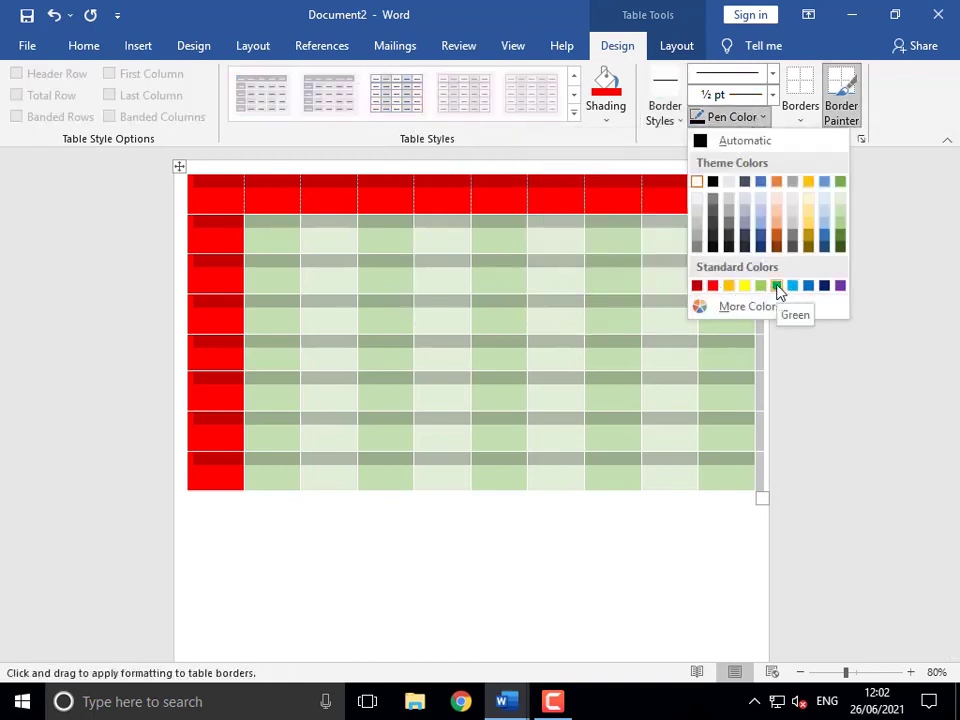
{"action": "left_click", "coordinate": [713, 286]}
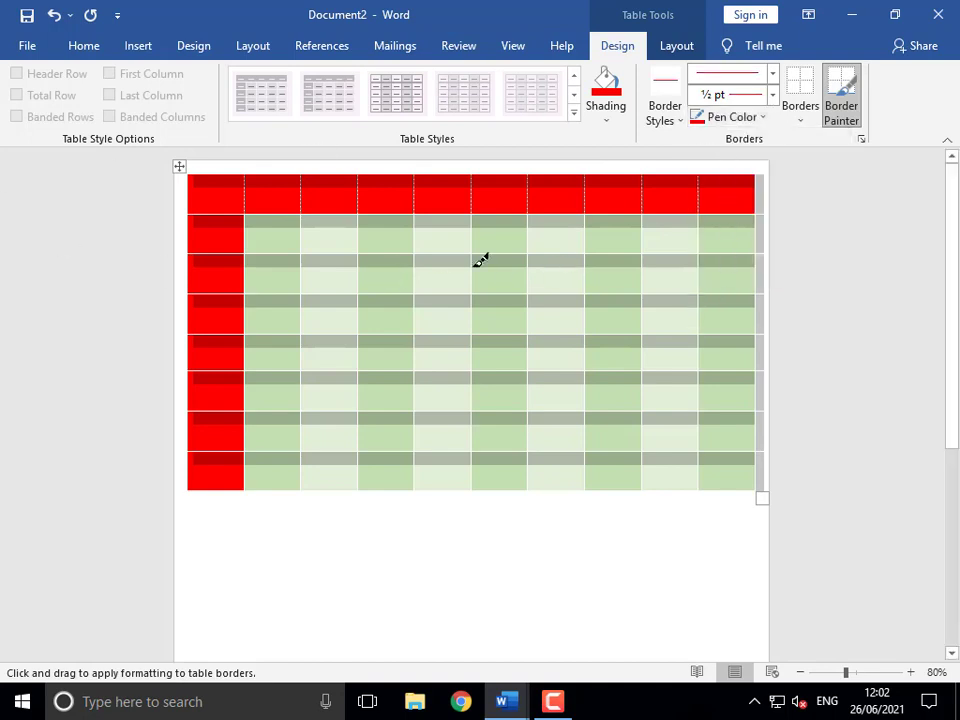
{"action": "left_click", "coordinate": [806, 121]}
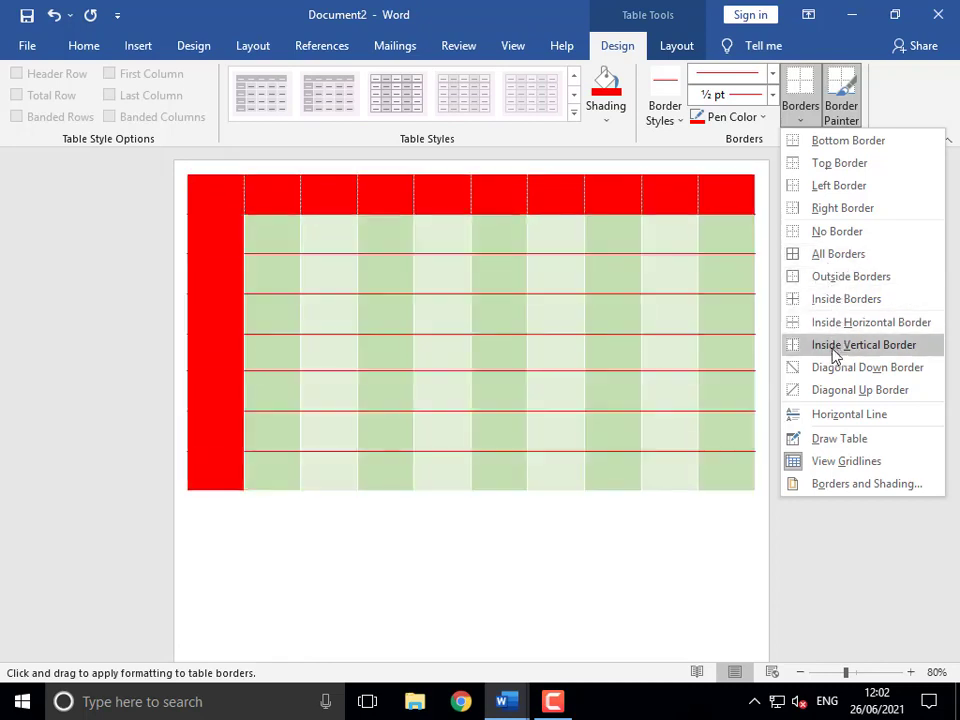
- Set the pen weight to 4½ pt, then switch the line style to a wavy line
{"action": "left_click", "coordinate": [772, 95]}
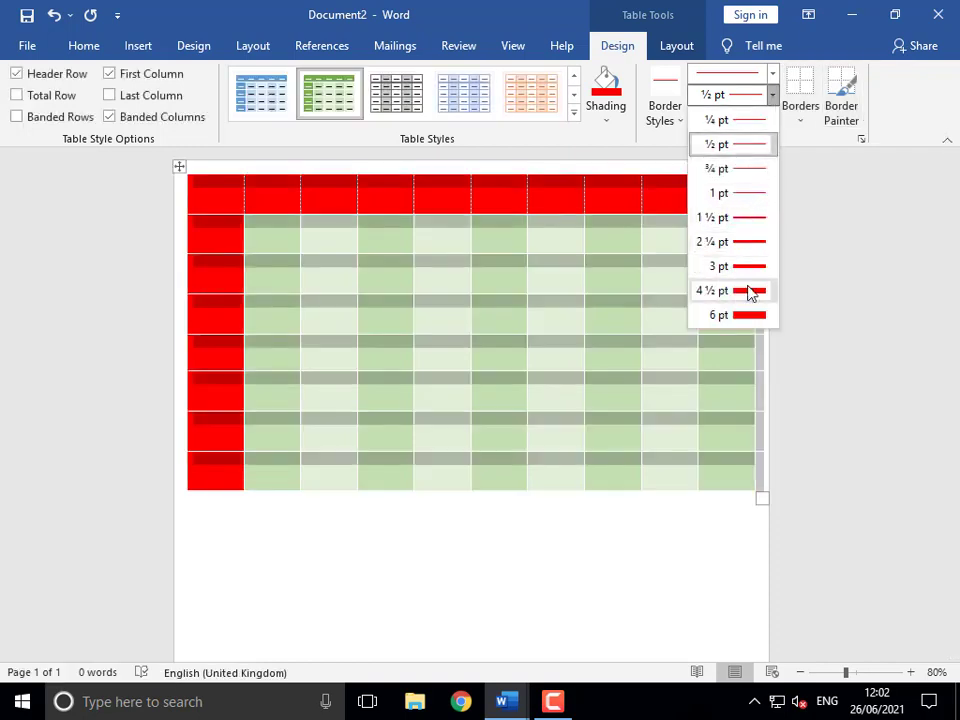
{"action": "left_click", "coordinate": [752, 291]}
{"action": "left_click", "coordinate": [795, 120]}
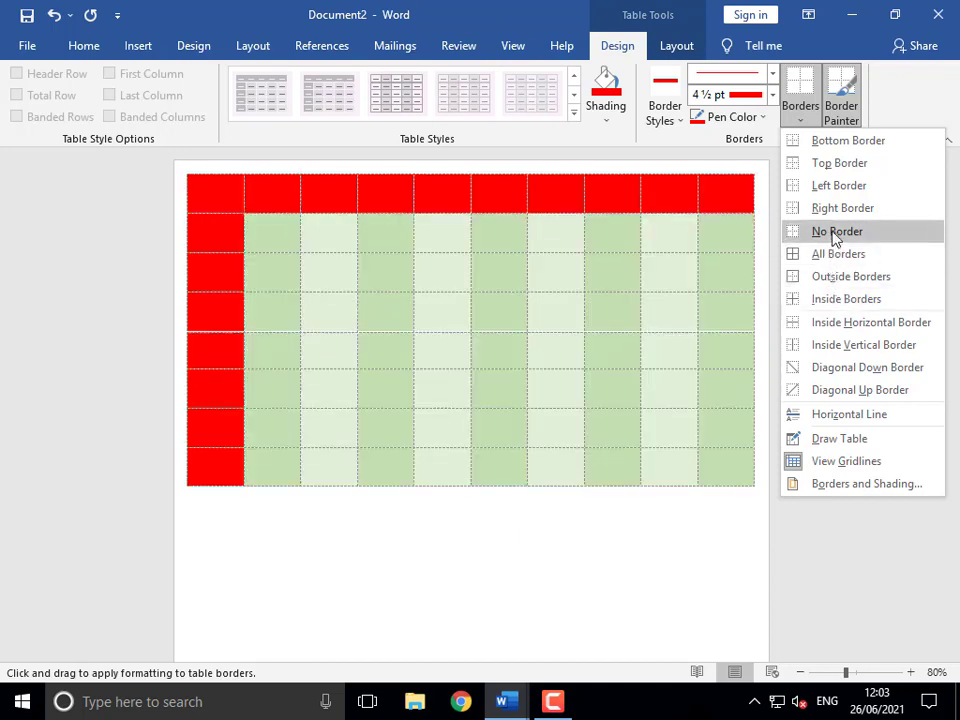
{"action": "left_click", "coordinate": [773, 76]}
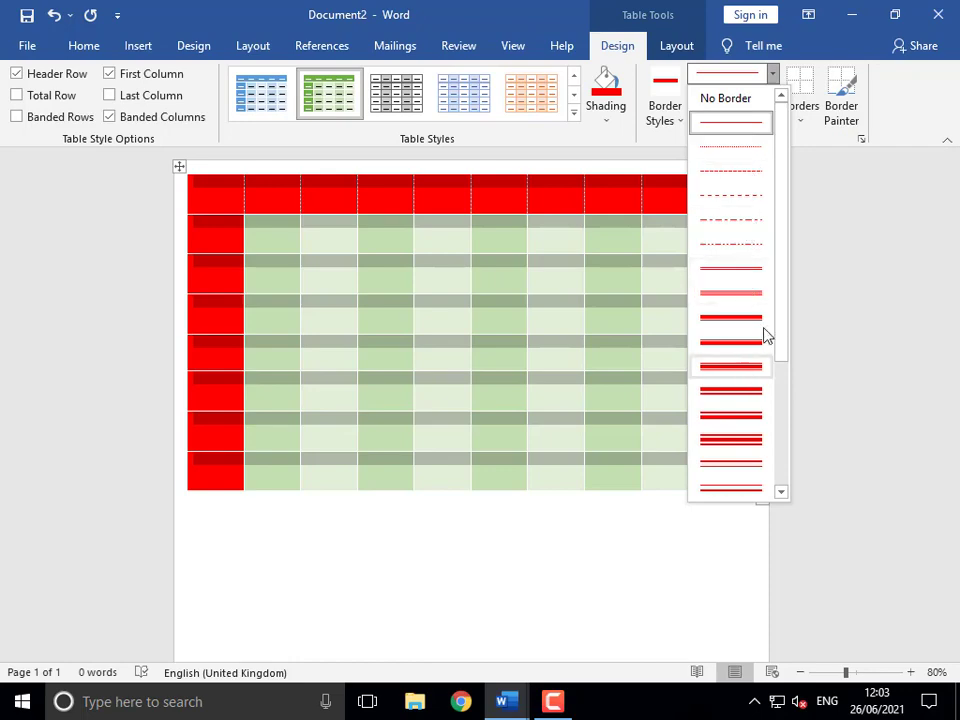
{"action": "scroll", "coordinate": [781, 300], "scroll_direction": "down", "scroll_amount": 5}
{"action": "left_click", "coordinate": [750, 435]}
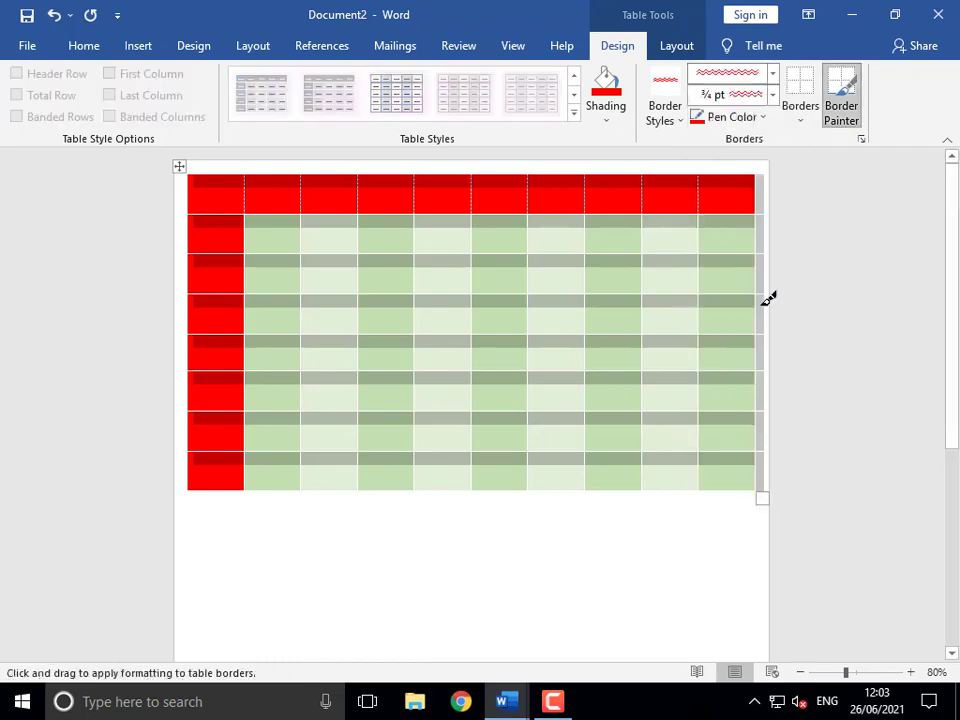
- Put wavy red borders on every cell, then switch the pen to a thin solid line
{"action": "left_click", "coordinate": [799, 118]}
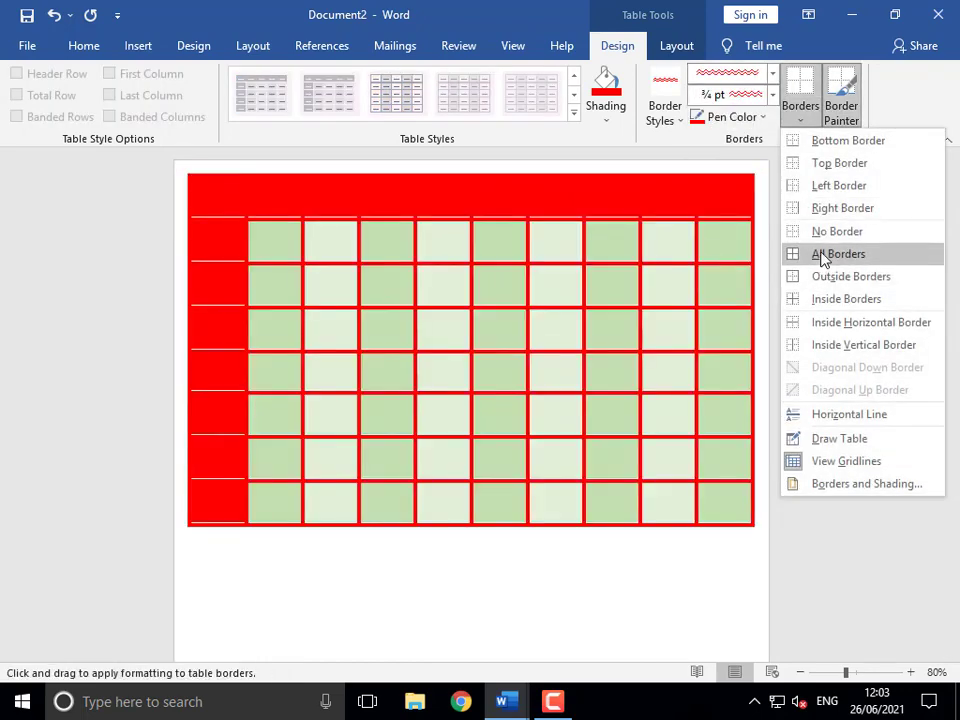
{"action": "left_click", "coordinate": [823, 256]}
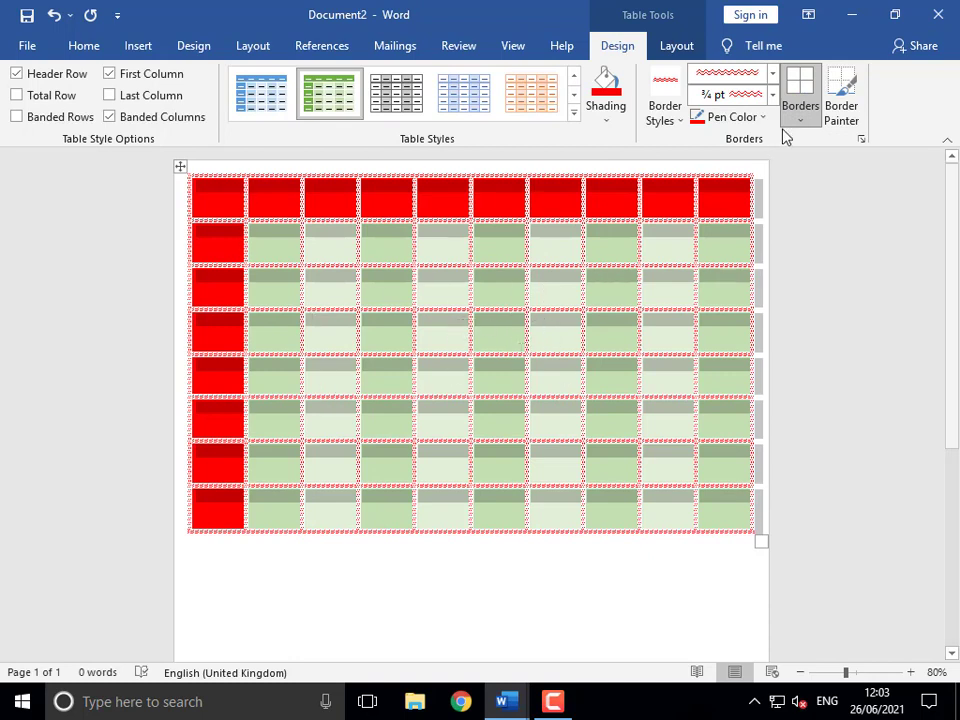
{"action": "left_click", "coordinate": [771, 76]}
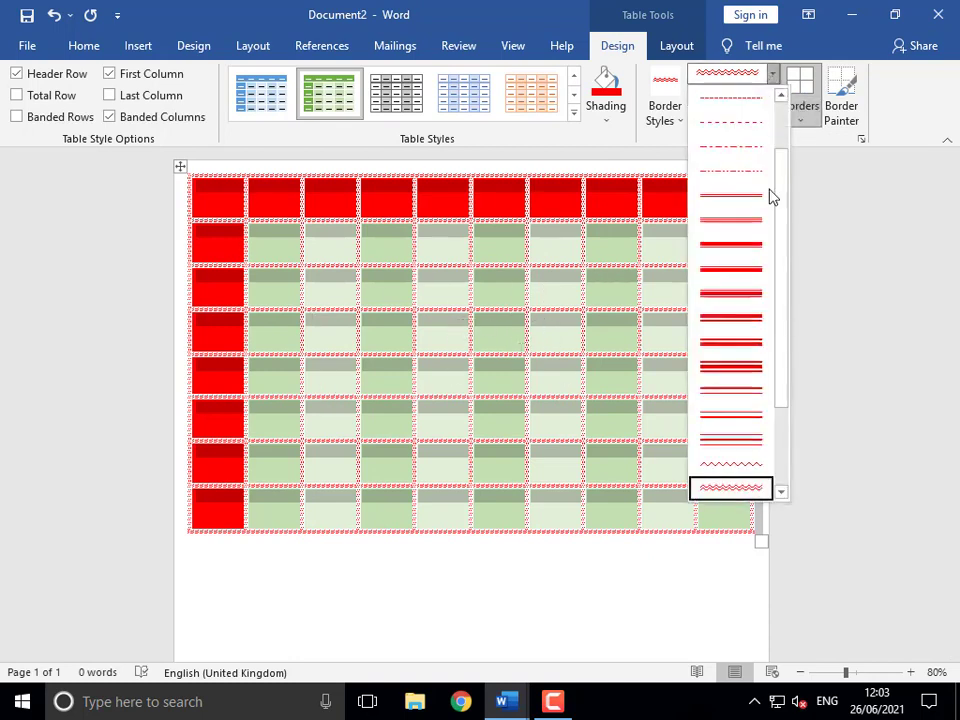
{"action": "left_click_drag", "start_coordinate": [784, 220], "coordinate": [784, 172]}
{"action": "left_click", "coordinate": [752, 123]}
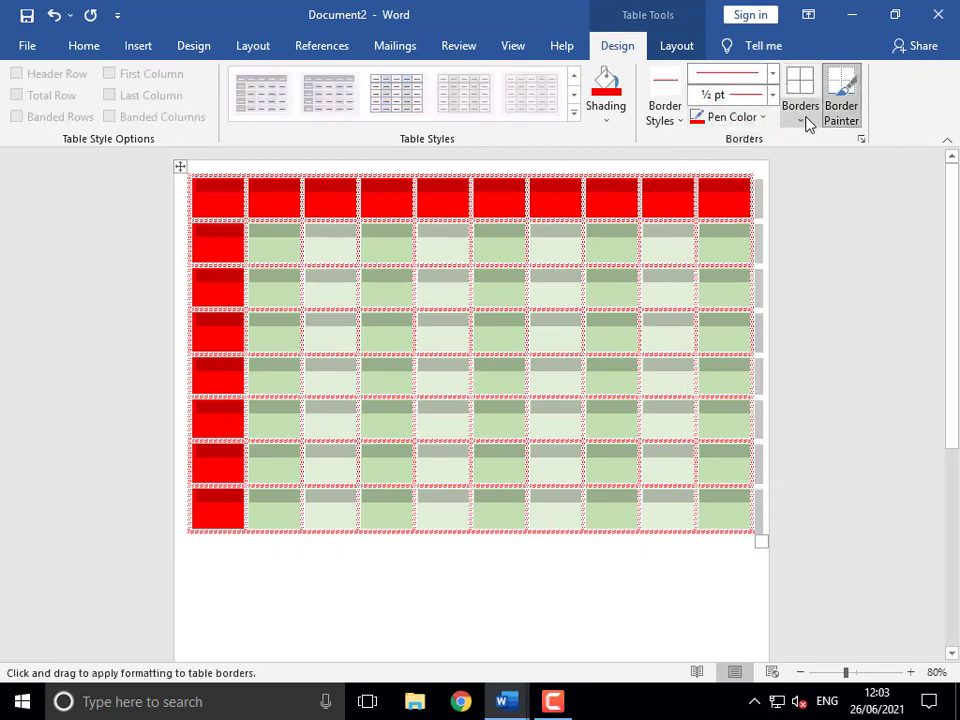
- Apply thin red borders to all cells, then remove all borders with No Border
{"action": "left_click", "coordinate": [803, 116]}
{"action": "left_click", "coordinate": [829, 256]}
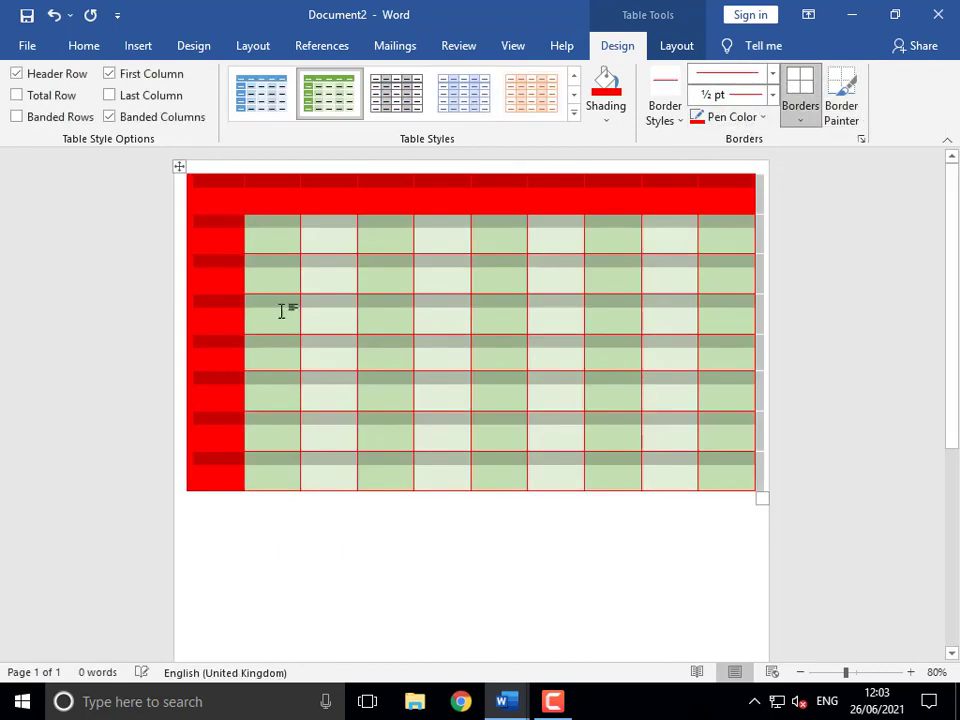
{"action": "left_click", "coordinate": [800, 120]}
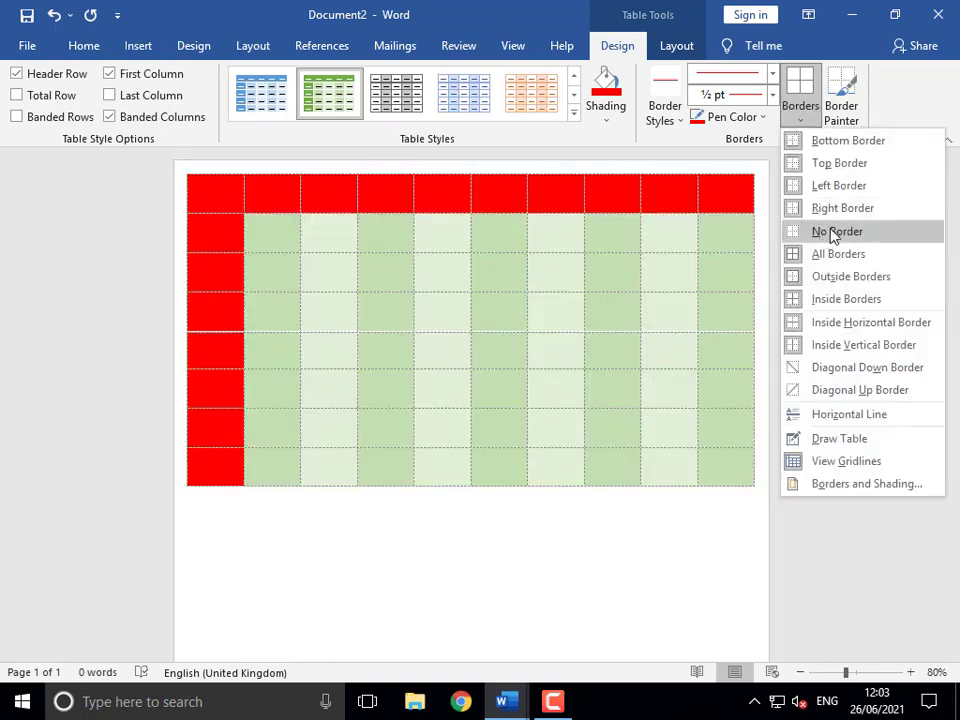
{"action": "left_click", "coordinate": [830, 232]}
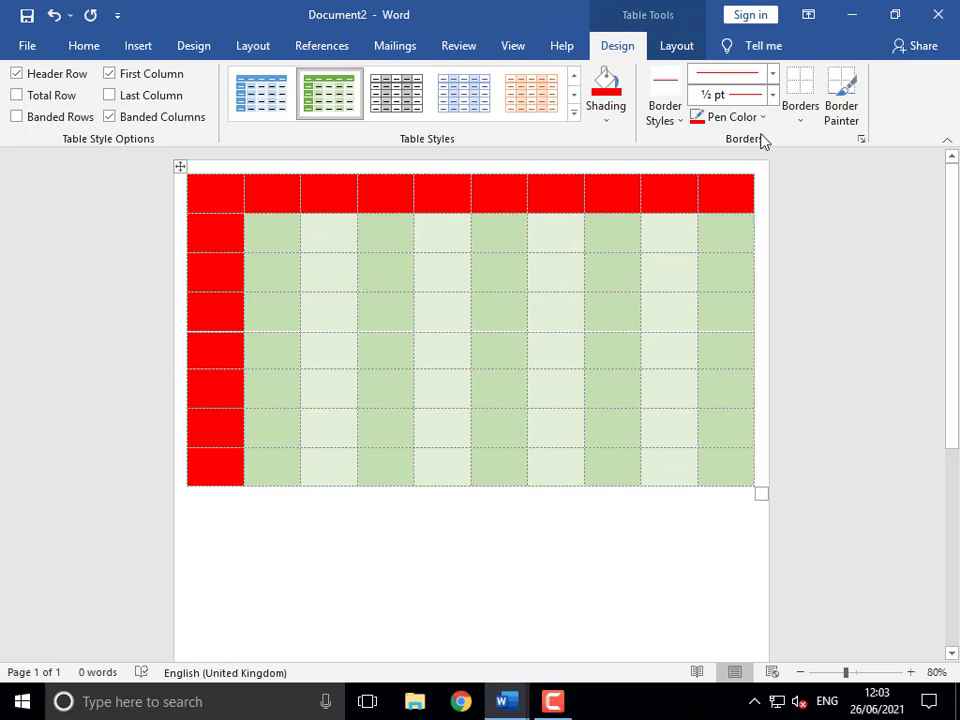
- Switch the border pen to a thick red dashed line style
{"action": "left_click", "coordinate": [773, 77]}
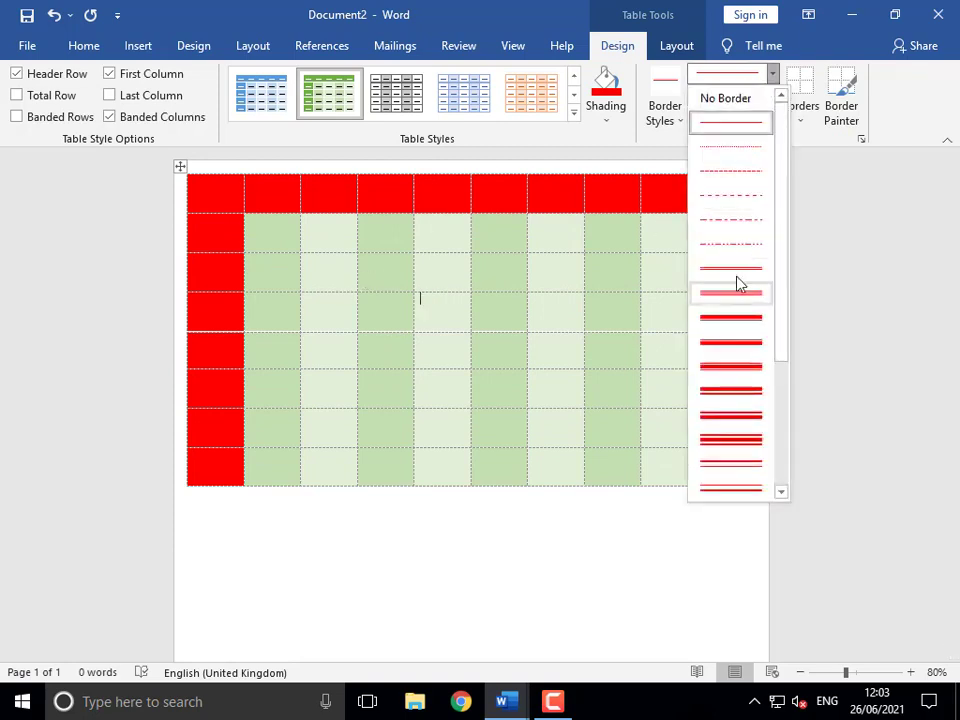
{"action": "left_click_drag", "start_coordinate": [782, 281], "coordinate": [782, 383]}
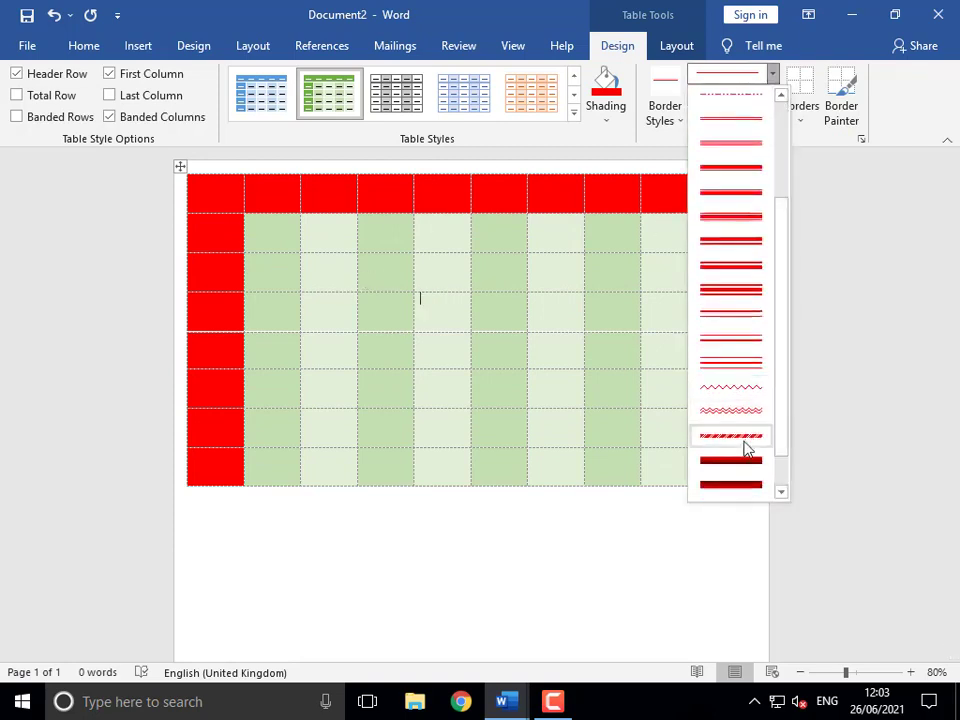
{"action": "left_click", "coordinate": [744, 444]}
{"action": "left_click", "coordinate": [801, 124]}
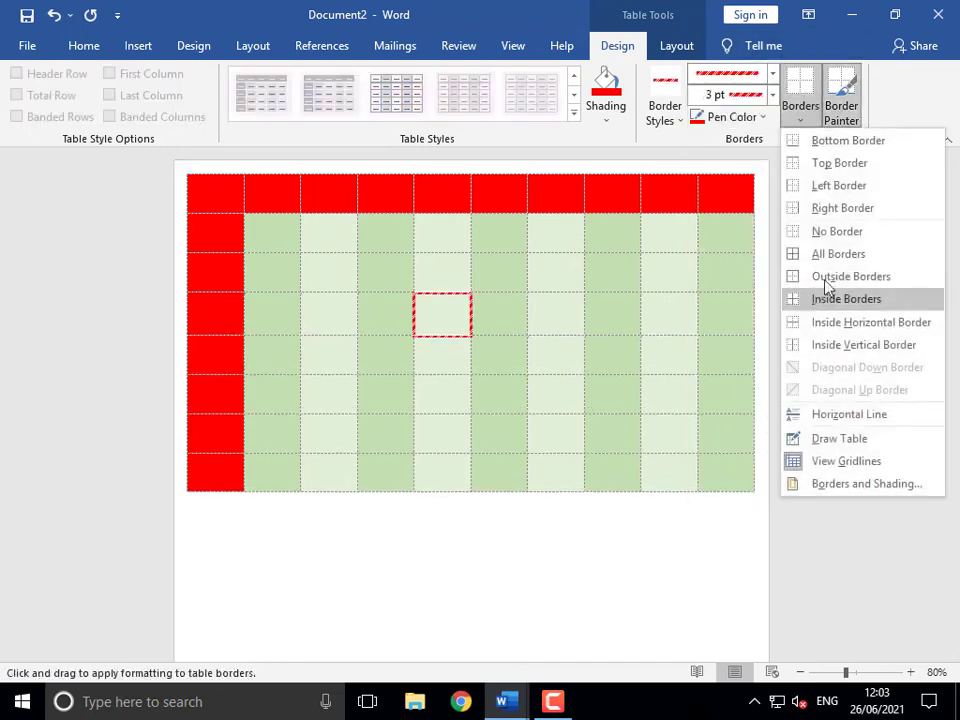
- Apply 3 pt red dashed borders to every cell and preview the printout with Ctrl+P
{"action": "left_click", "coordinate": [181, 168]}
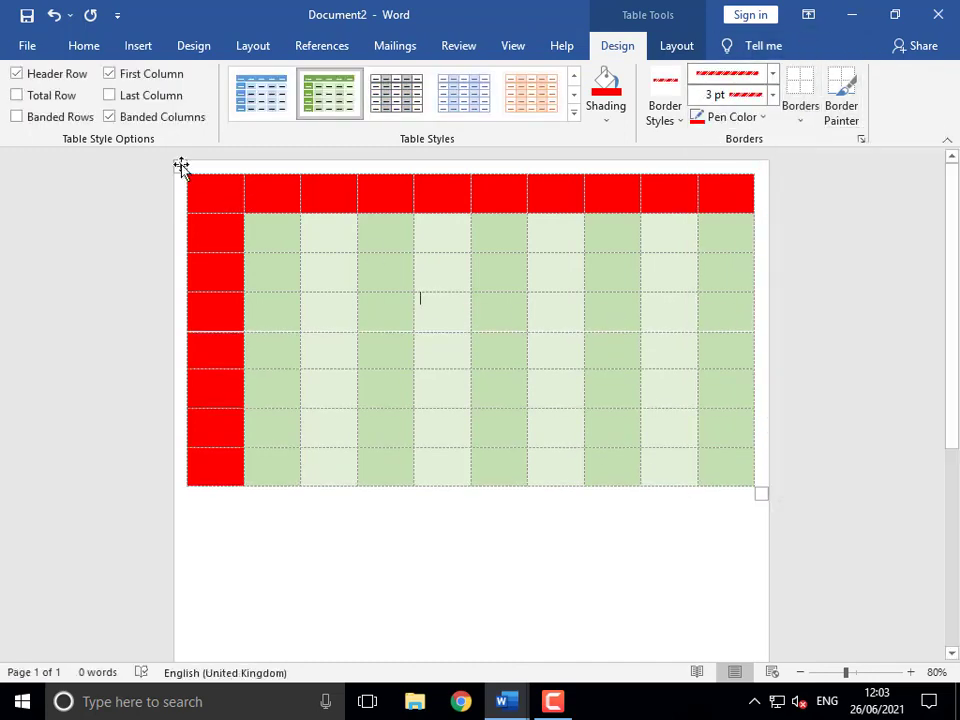
{"action": "left_click", "coordinate": [803, 122]}
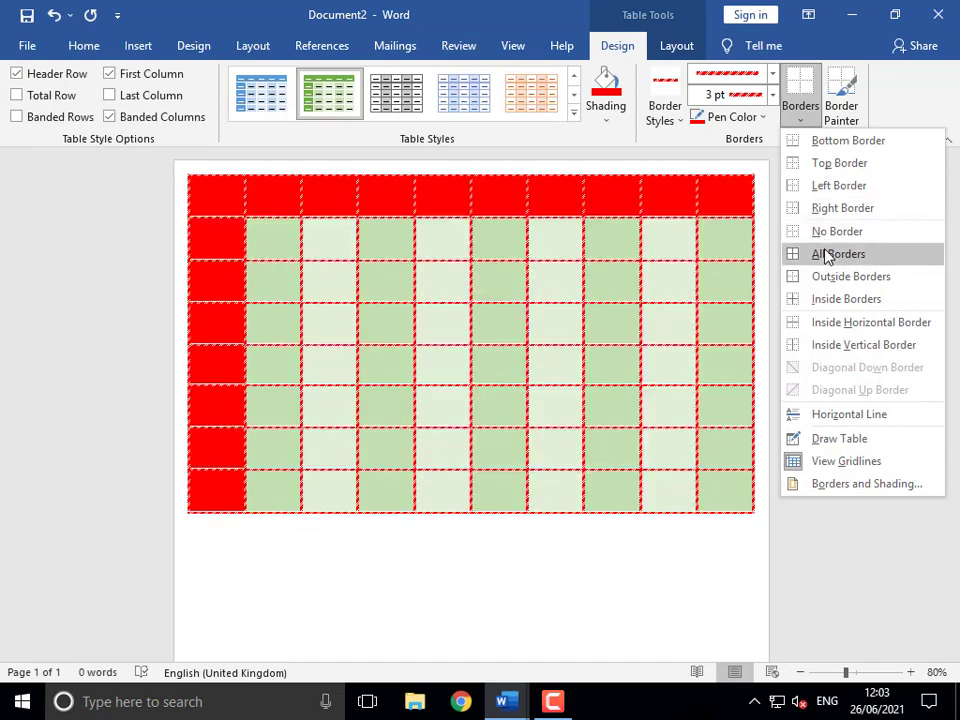
{"action": "left_click", "coordinate": [820, 253]}
{"action": "left_click", "coordinate": [557, 328]}
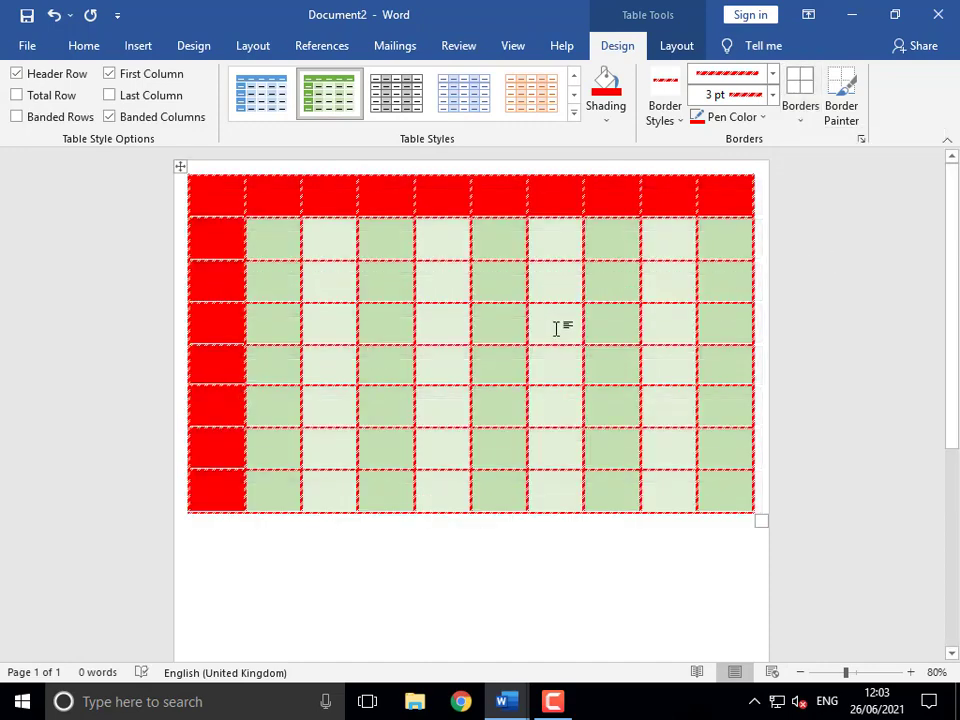
{"action": "key", "text": "ctrl+p"}
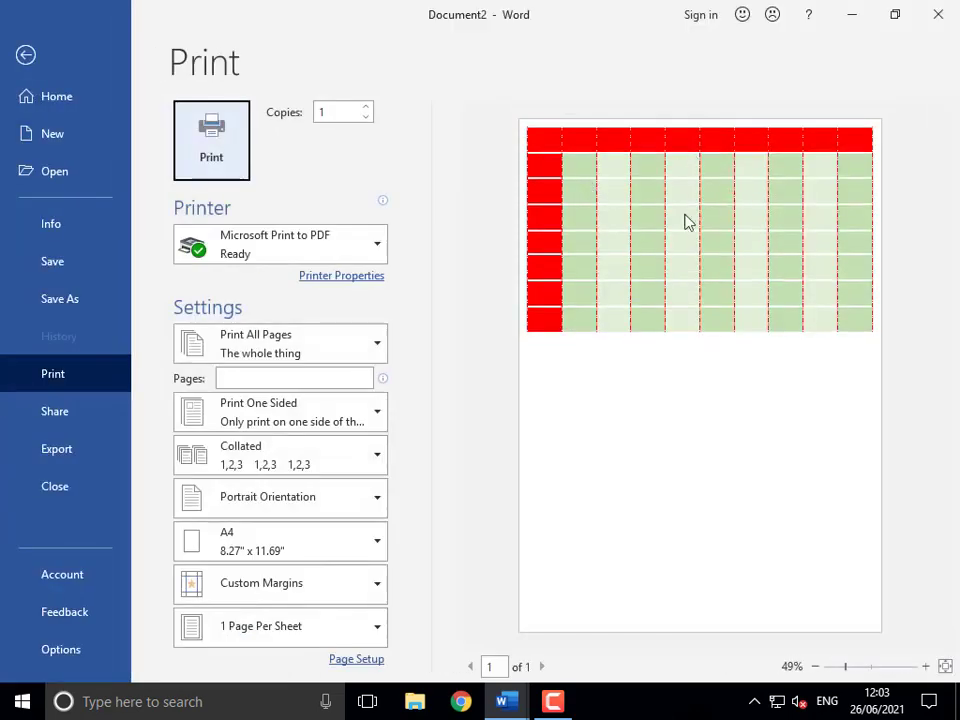
- Leave the print preview and remove all the table's borders with No Border
{"action": "left_click", "coordinate": [26, 55]}
{"action": "left_click", "coordinate": [180, 167]}
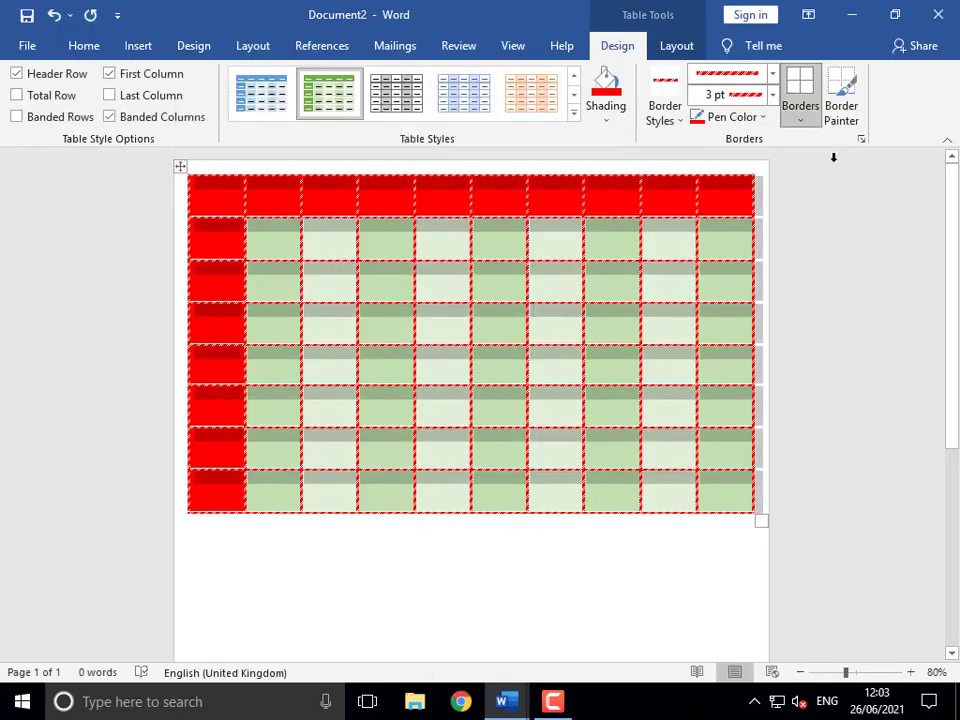
{"action": "left_click", "coordinate": [800, 125]}
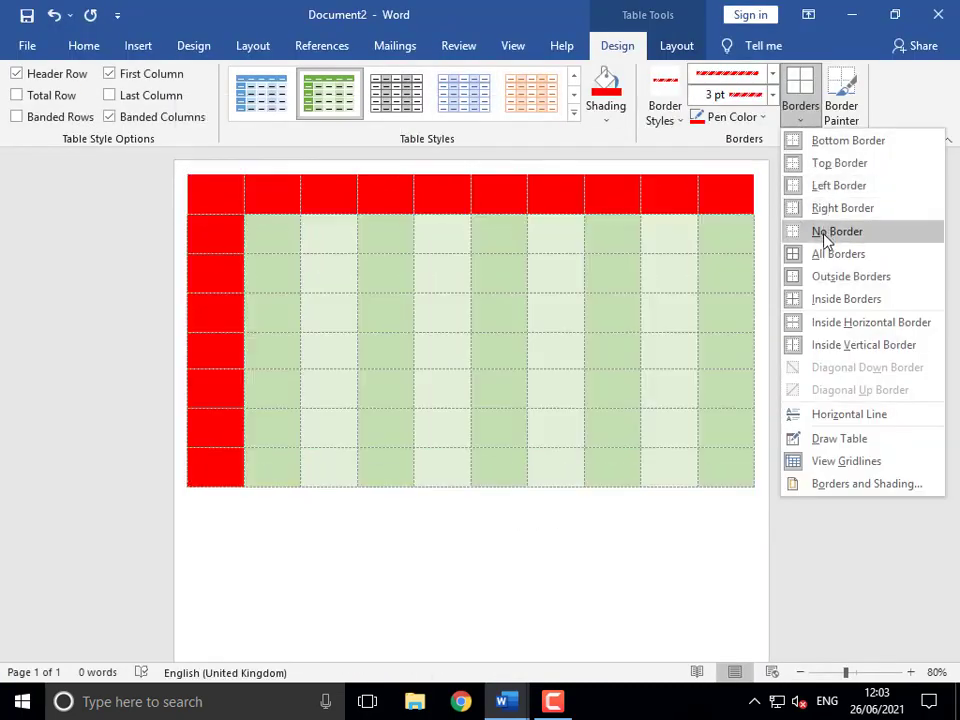
{"action": "left_click", "coordinate": [827, 242]}
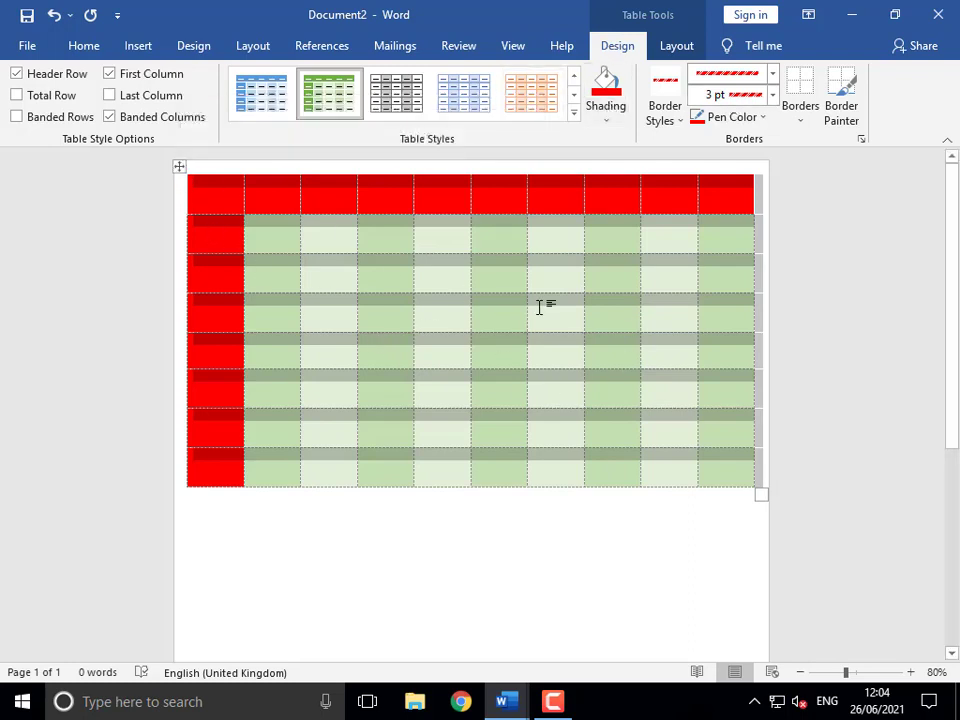
- Set the border pen to a ½ pt solid line in black
{"action": "left_click", "coordinate": [772, 76]}
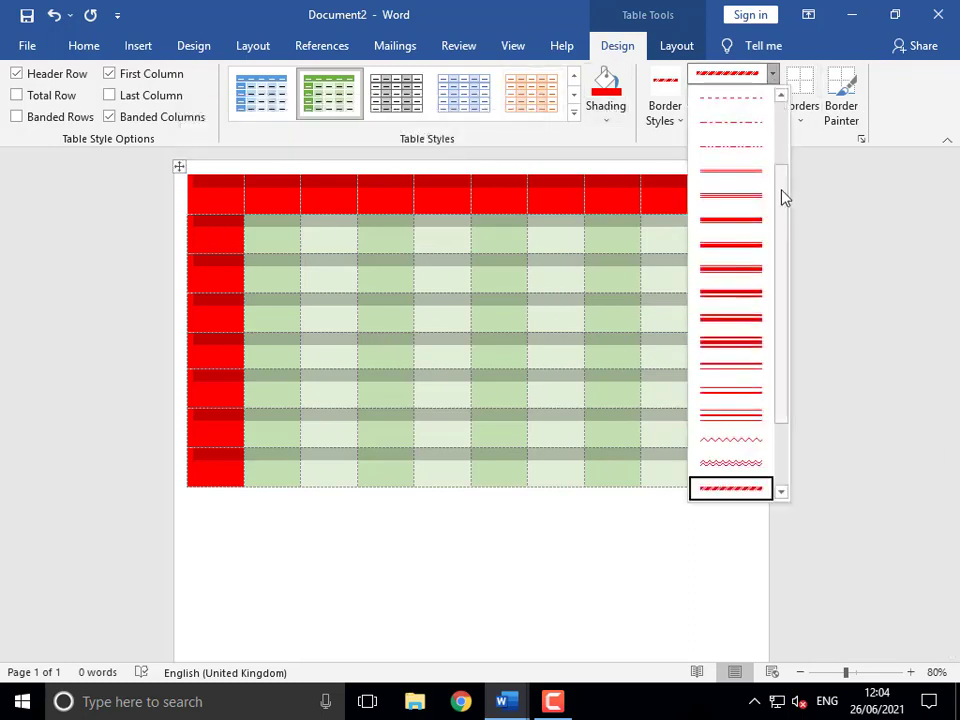
{"action": "scroll", "coordinate": [782, 197], "scroll_direction": "up", "scroll_amount": 5}
{"action": "left_click", "coordinate": [757, 124]}
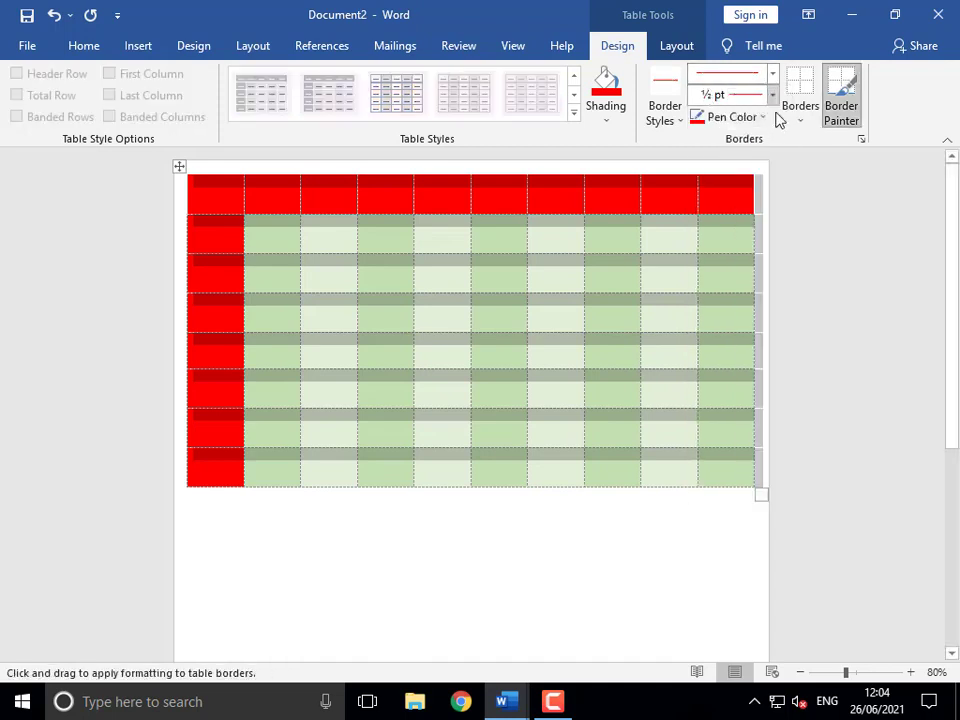
{"action": "left_click", "coordinate": [760, 118]}
{"action": "left_click", "coordinate": [712, 183]}
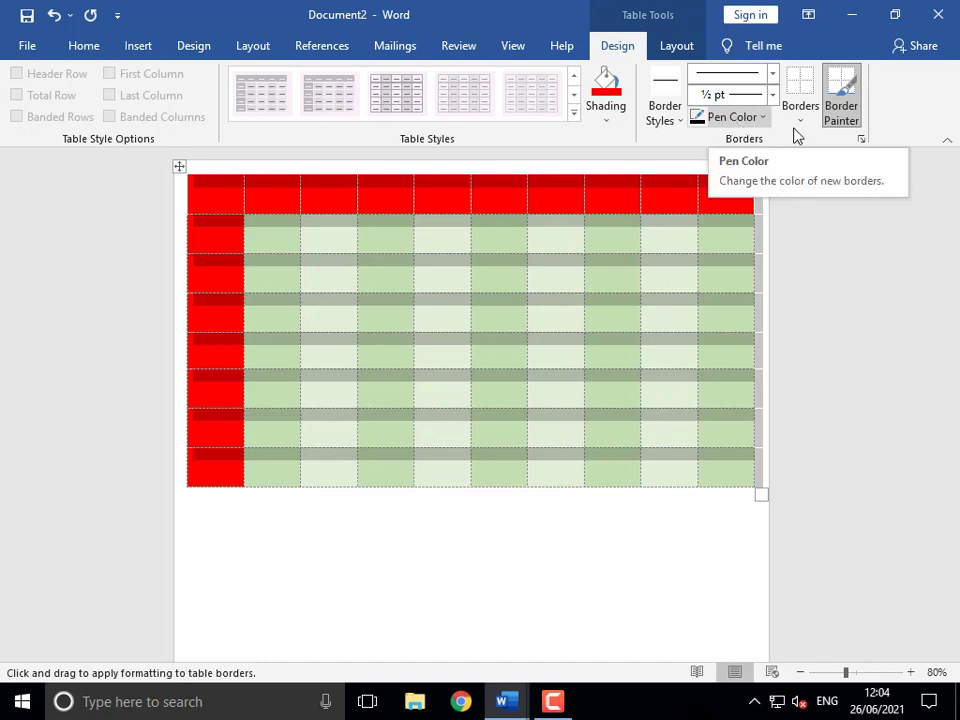
{"action": "left_click", "coordinate": [775, 80]}
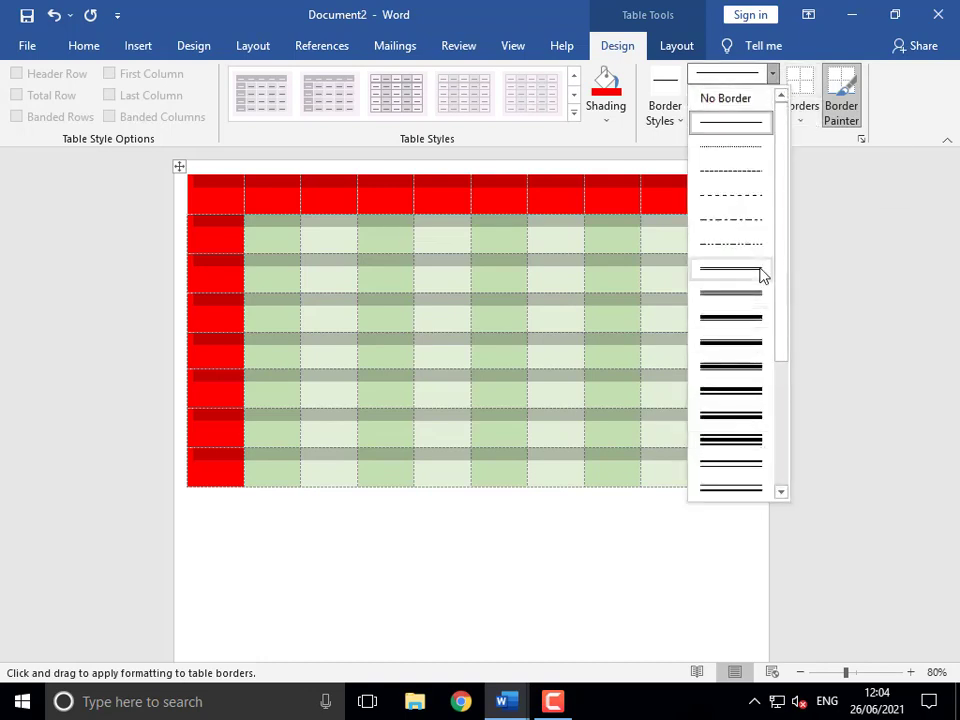
{"action": "left_click", "coordinate": [808, 122]}
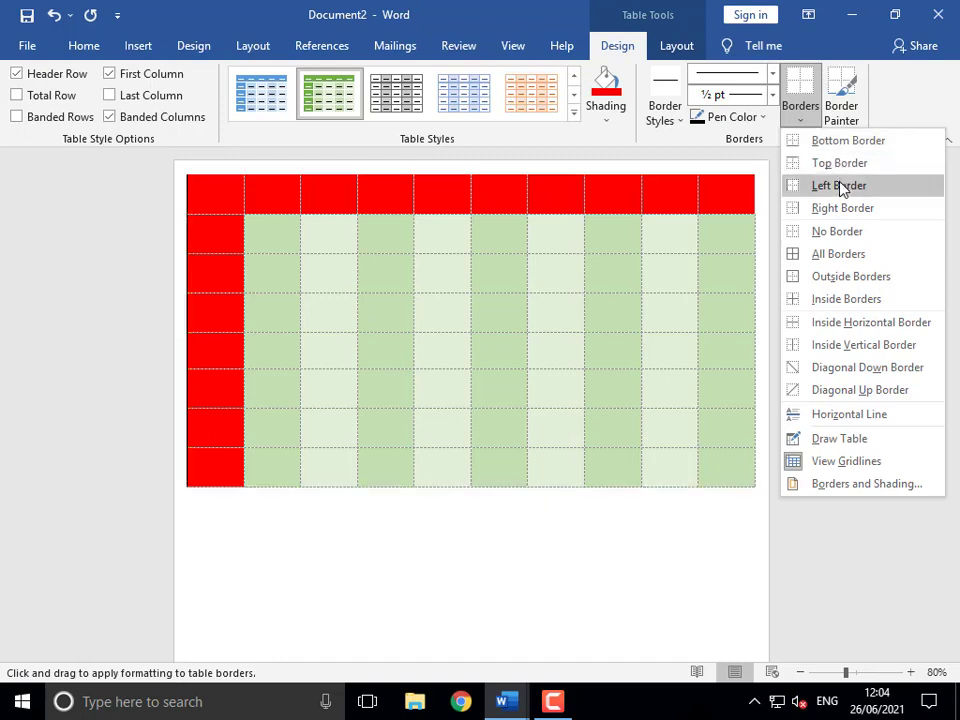
{"action": "left_click", "coordinate": [412, 357]}
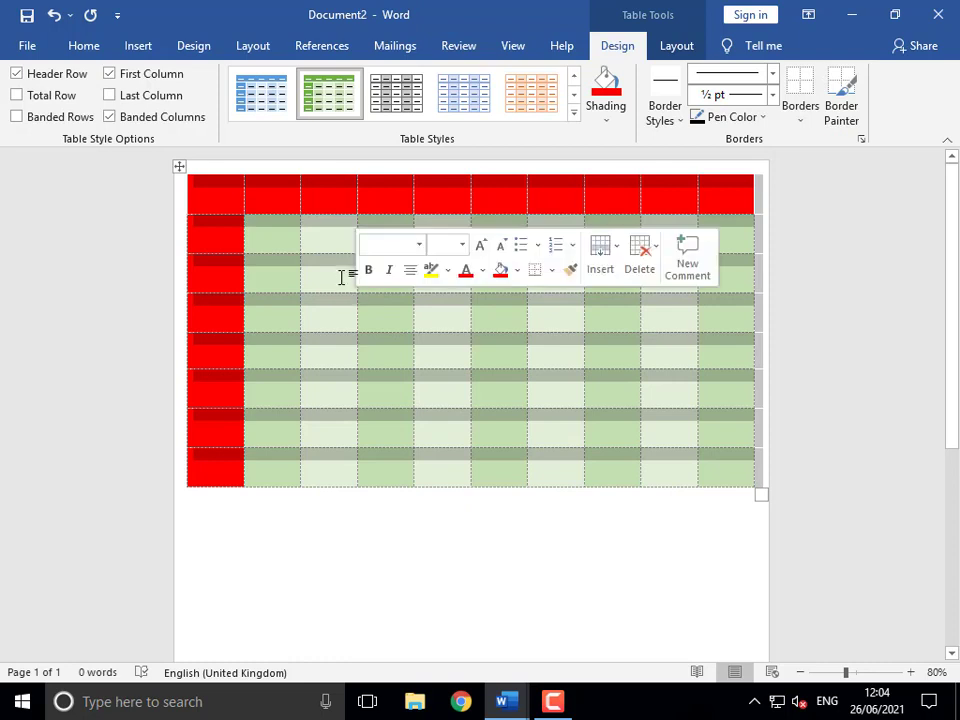
- Select the whole red-and-green table and delete it, leaving a blank page
{"action": "left_click_drag", "start_coordinate": [342, 277], "coordinate": [567, 359]}
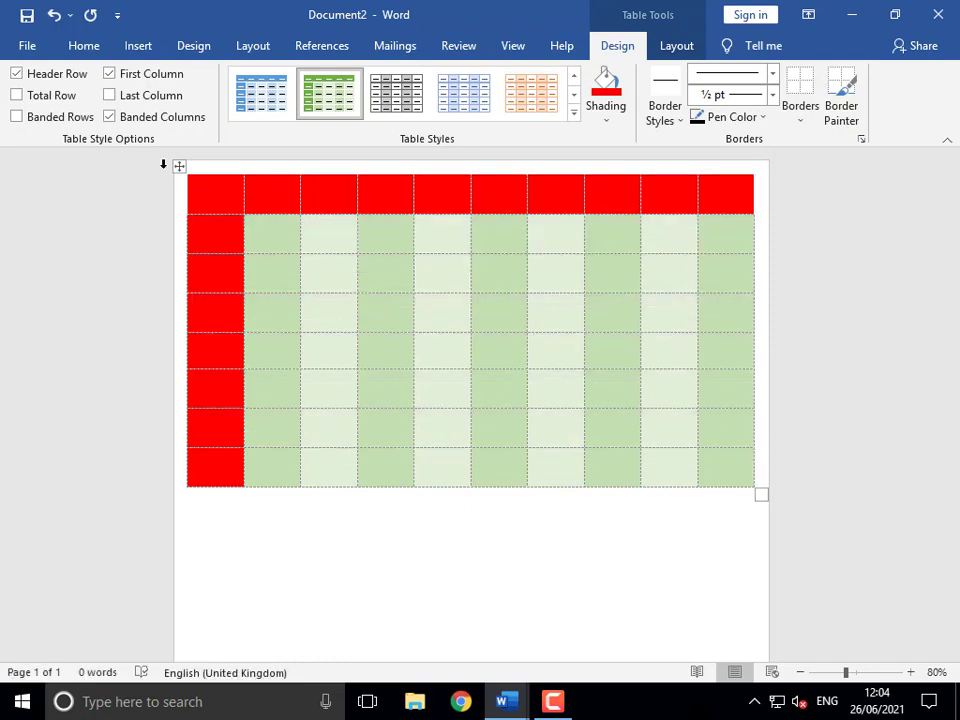
{"action": "left_click", "coordinate": [181, 170]}
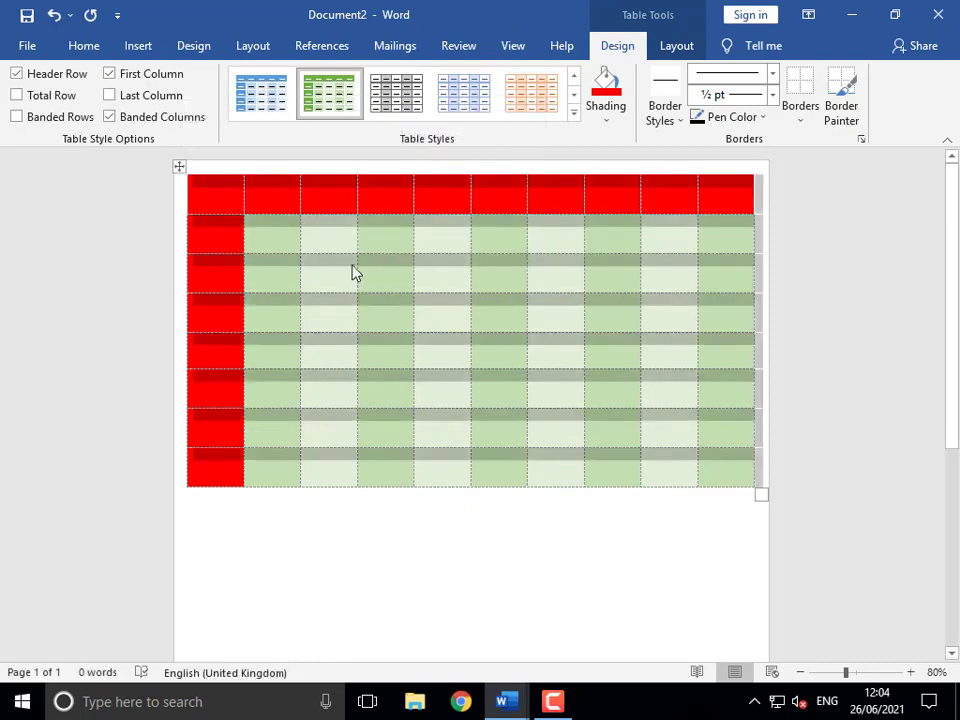
{"action": "right_click", "coordinate": [407, 272]}
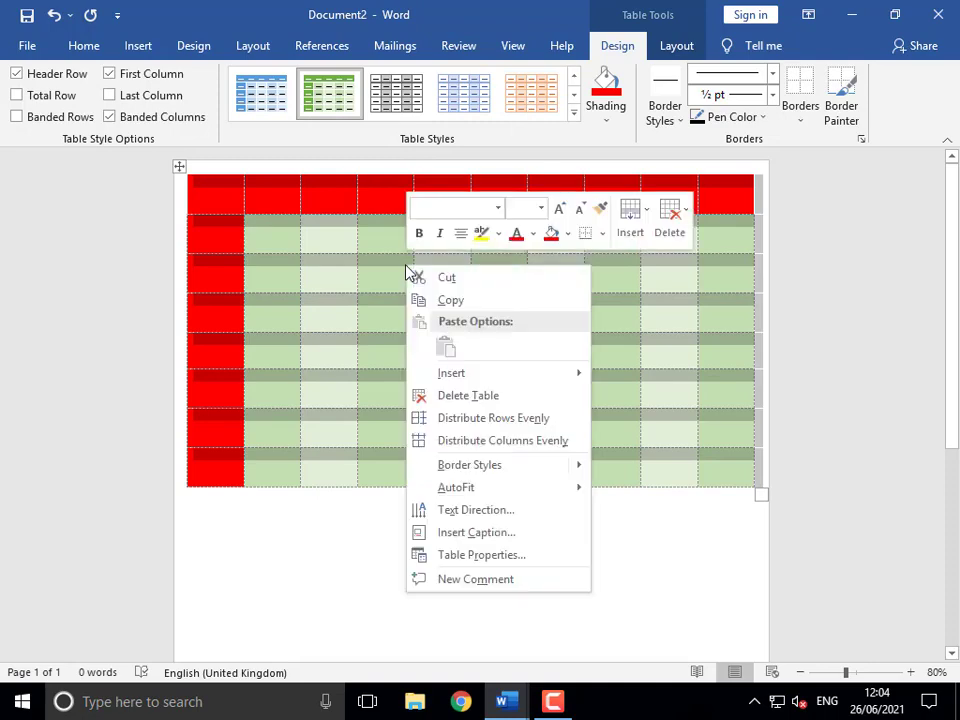
{"action": "left_click", "coordinate": [476, 396]}
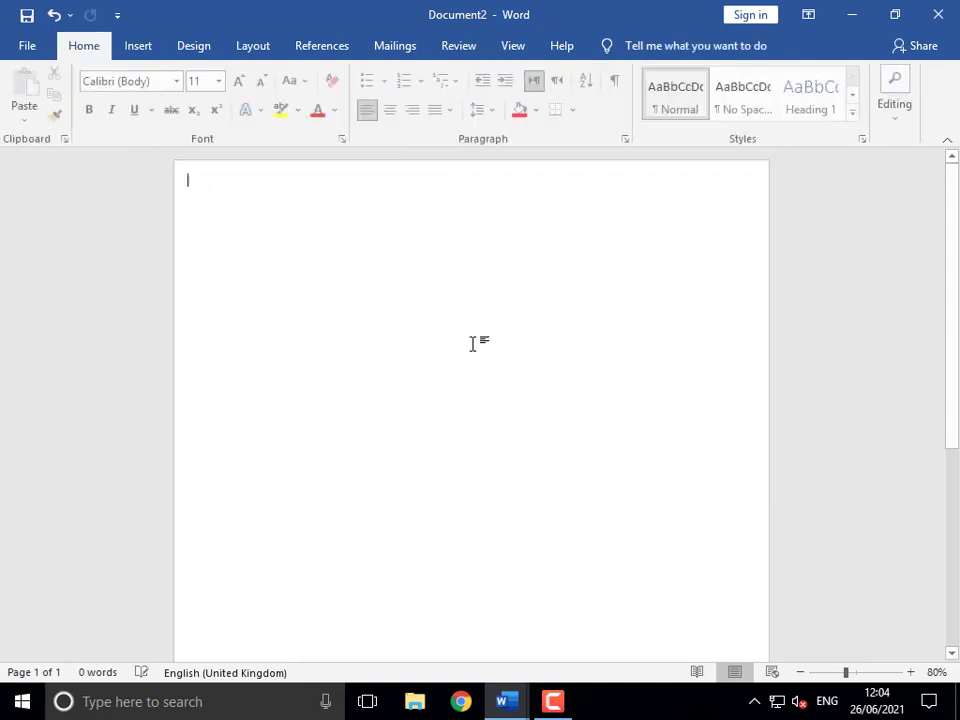
{"action": "left_click", "coordinate": [139, 52]}
- Insert a 10 × 8 table and stretch it down to about mid-page
{"action": "left_click", "coordinate": [78, 118]}
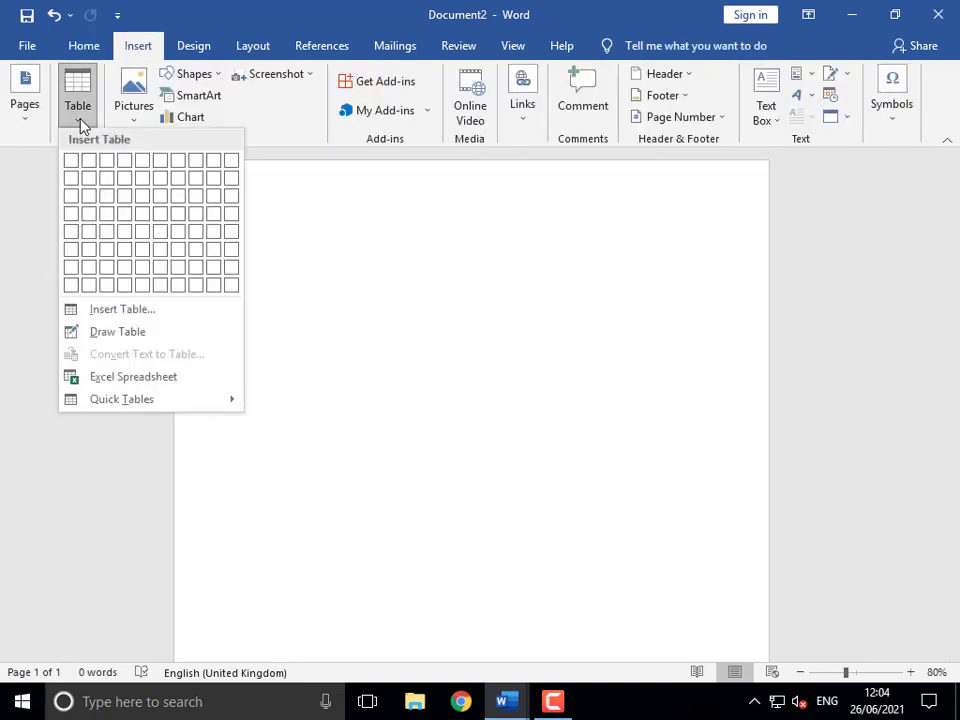
{"action": "left_click", "coordinate": [231, 285]}
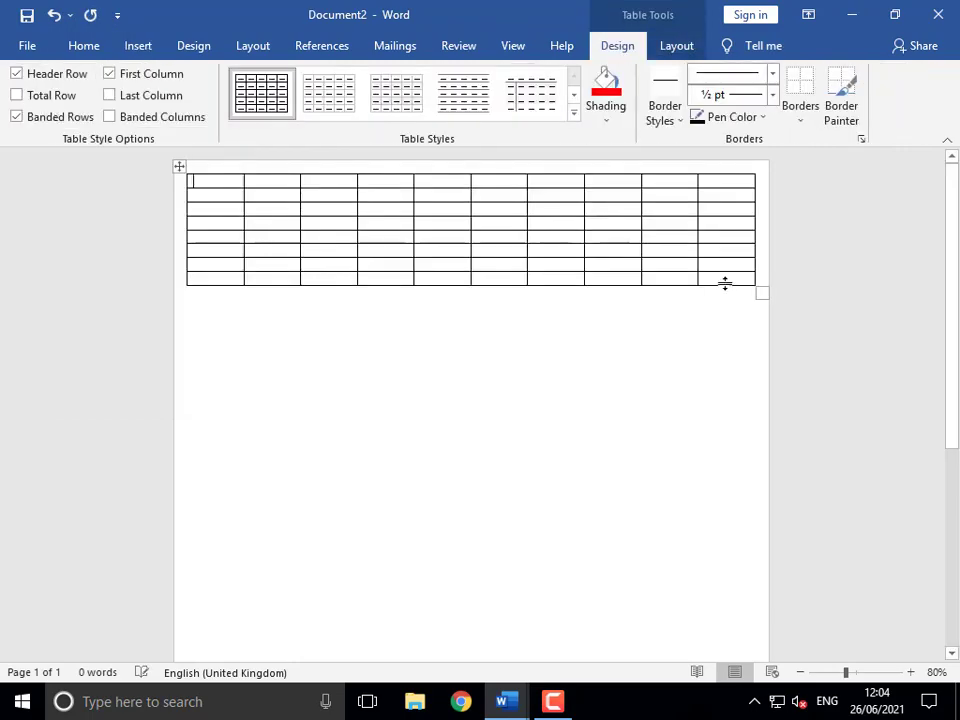
{"action": "left_click_drag", "start_coordinate": [761, 293], "coordinate": [762, 484]}
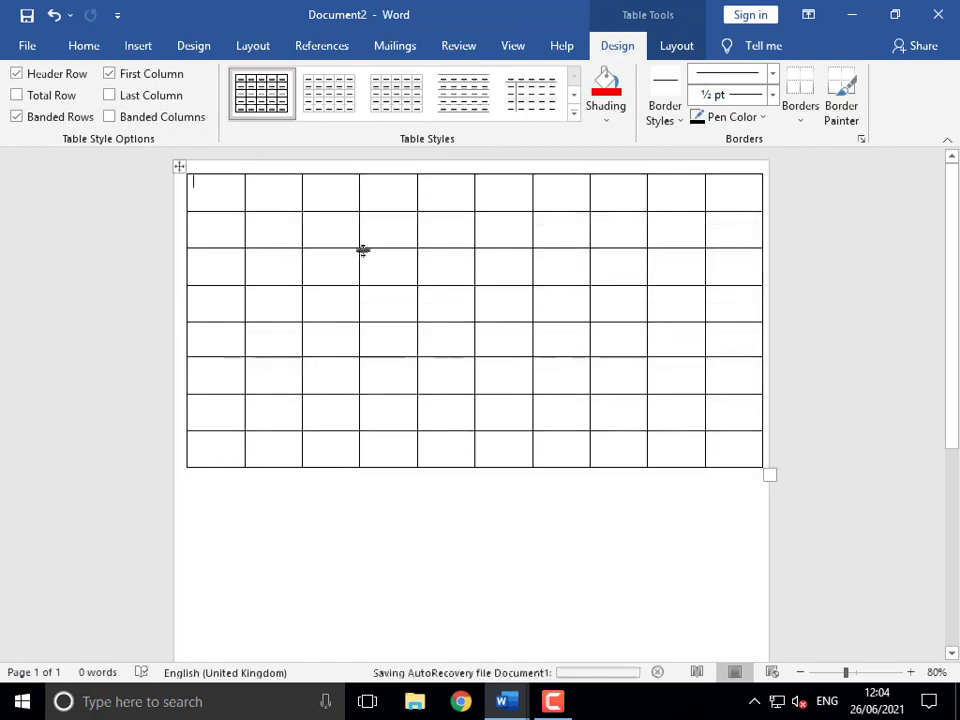
- Apply No Border to the whole 10 × 8 table, then select cells in rows 2–6, columns 3–8
{"action": "left_click", "coordinate": [179, 166]}
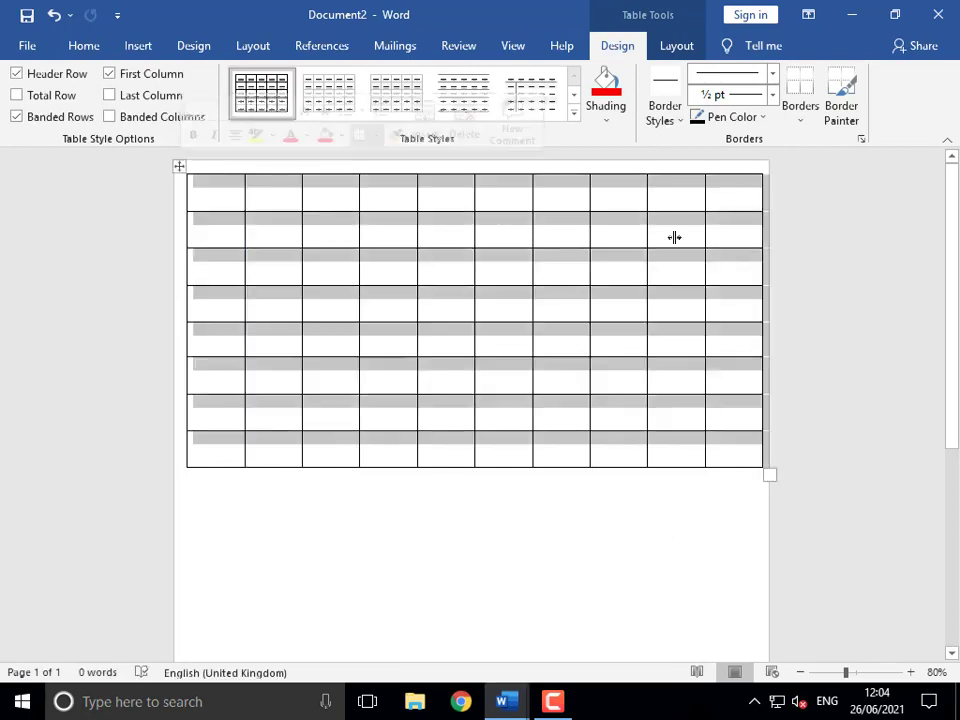
{"action": "left_click", "coordinate": [802, 123]}
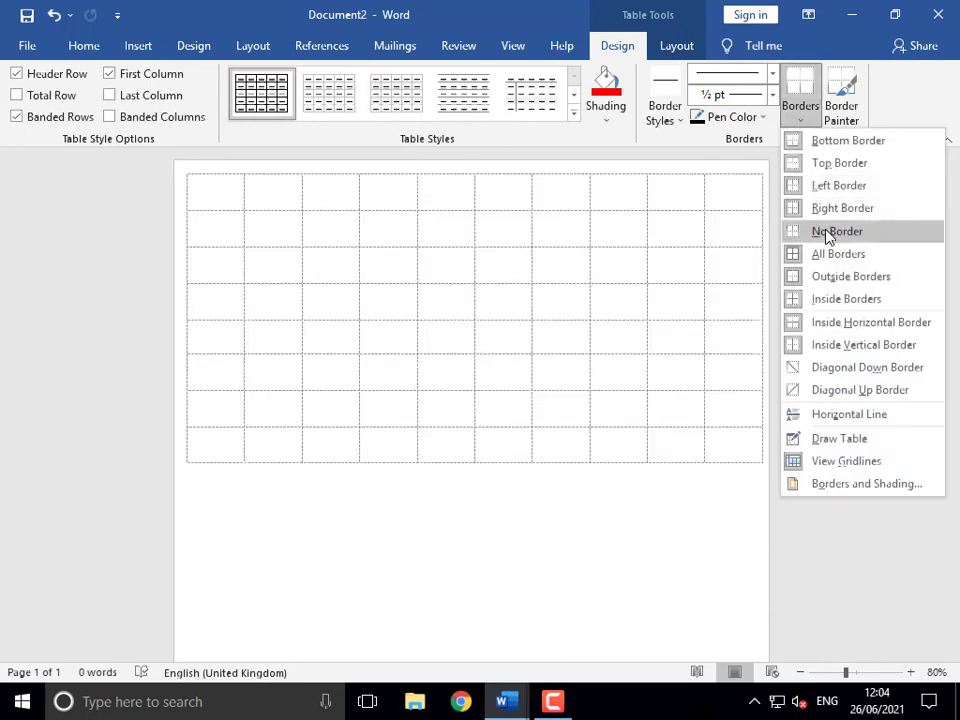
{"action": "left_click", "coordinate": [829, 231]}
{"action": "left_click", "coordinate": [418, 351]}
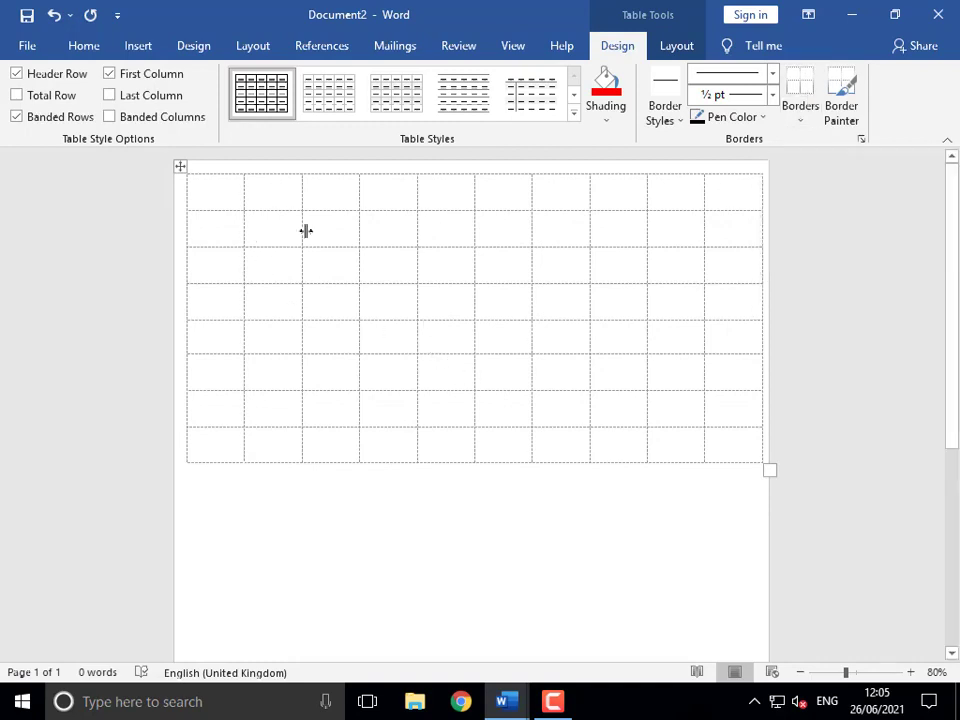
{"action": "left_click_drag", "start_coordinate": [308, 214], "coordinate": [613, 384]}
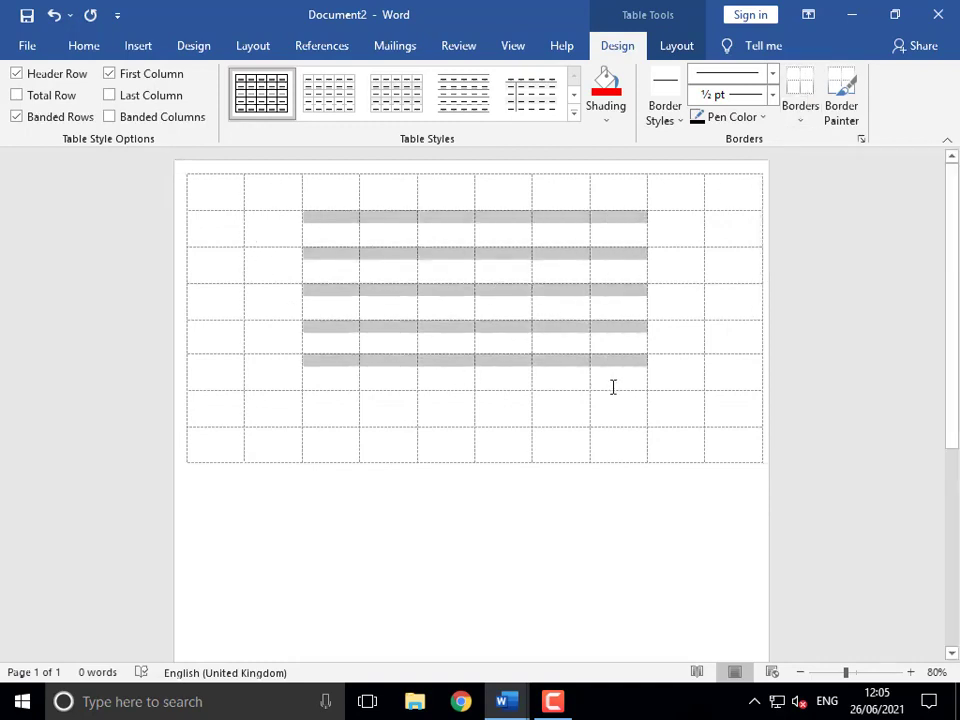
{"action": "left_click", "coordinate": [802, 124]}
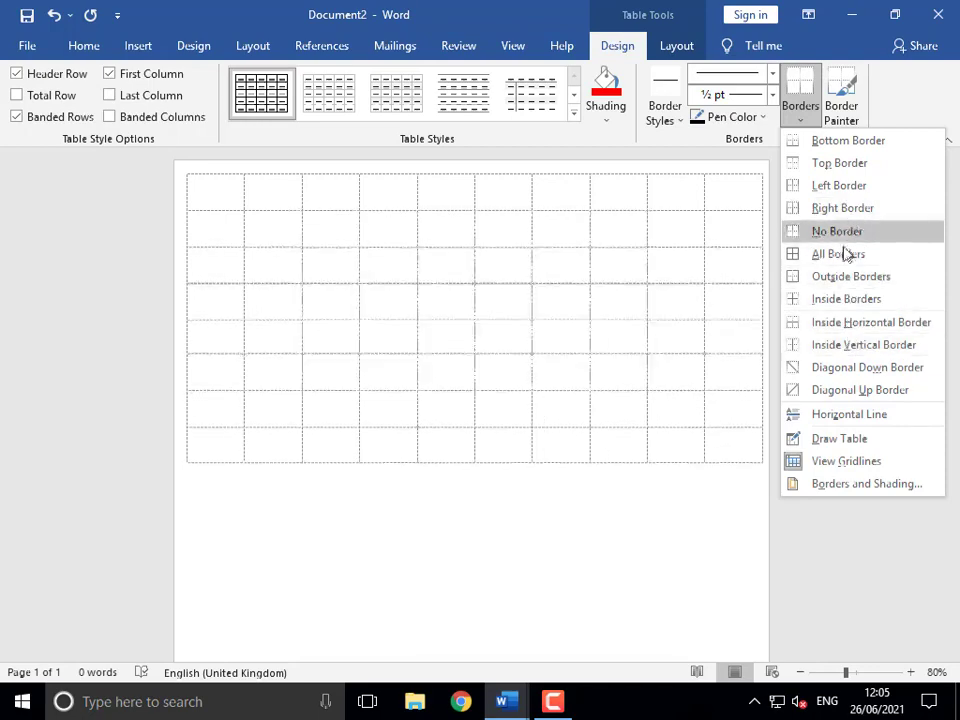
{"action": "left_click", "coordinate": [500, 291]}
{"action": "left_click", "coordinate": [461, 246]}
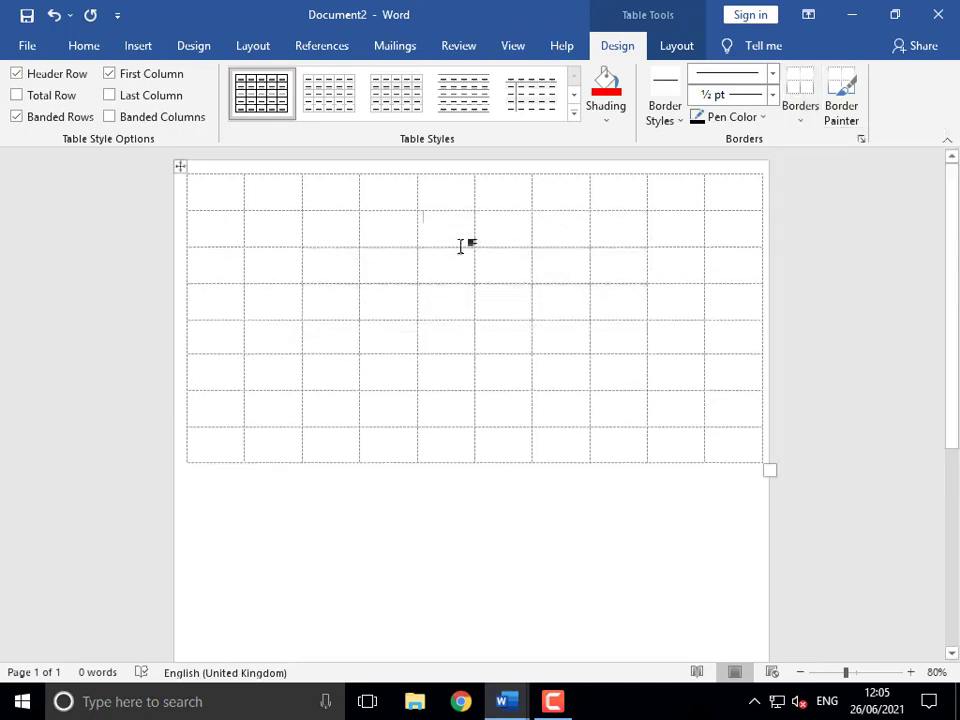
{"action": "left_click_drag", "start_coordinate": [341, 223], "coordinate": [576, 229]}
{"action": "left_click", "coordinate": [607, 128]}
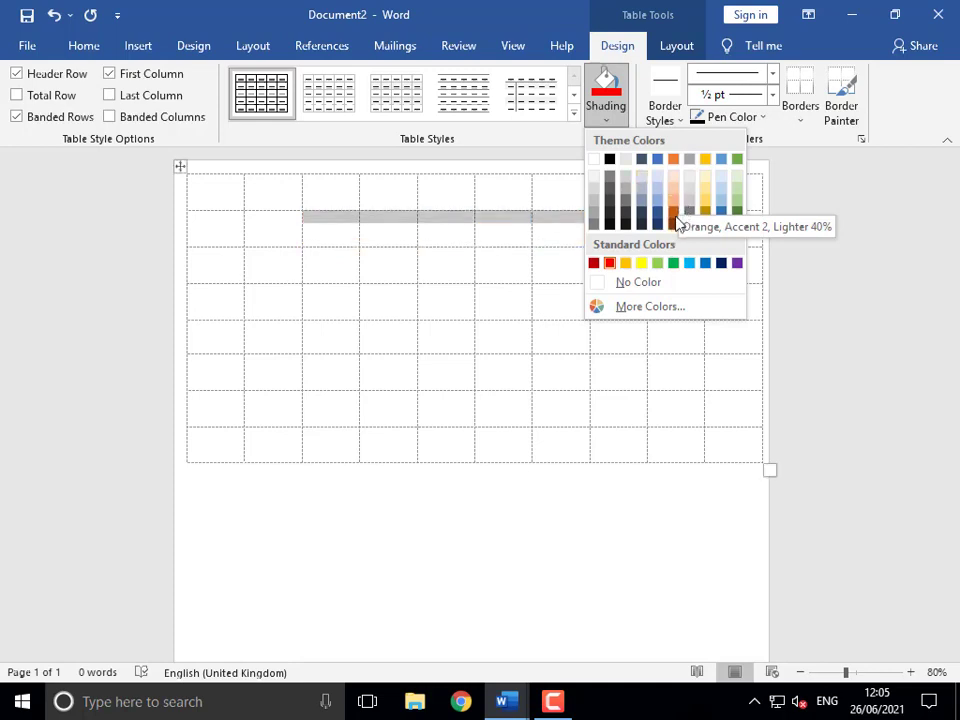
{"action": "left_click", "coordinate": [533, 310]}
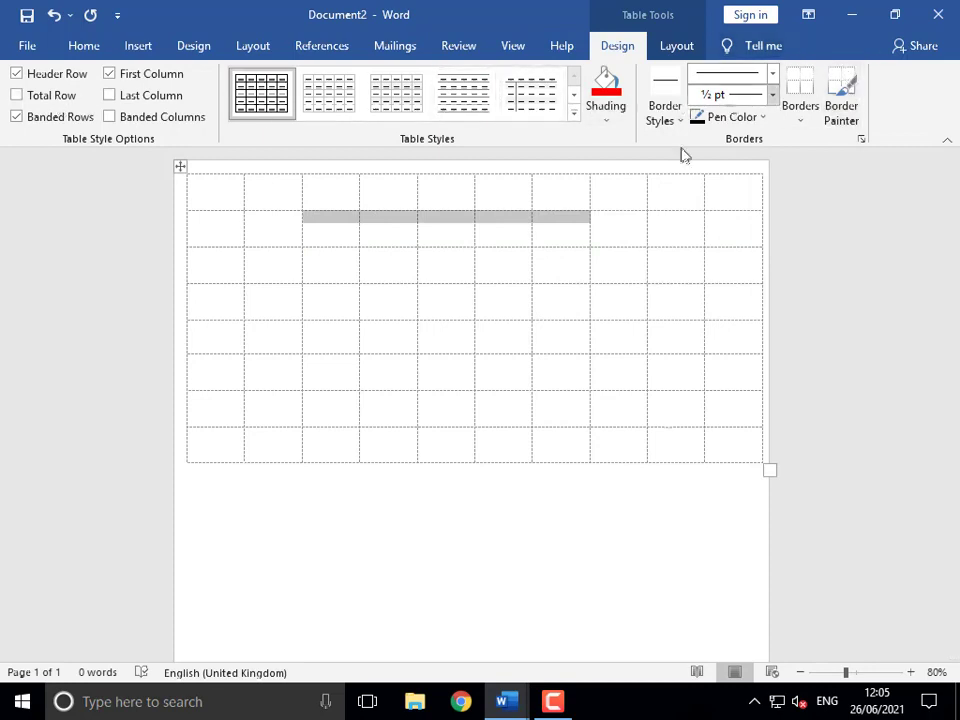
{"action": "left_click", "coordinate": [508, 703]}
- Select the 'Split and Merge' list item in the list document, then return to Document2
{"action": "left_click", "coordinate": [396, 596]}
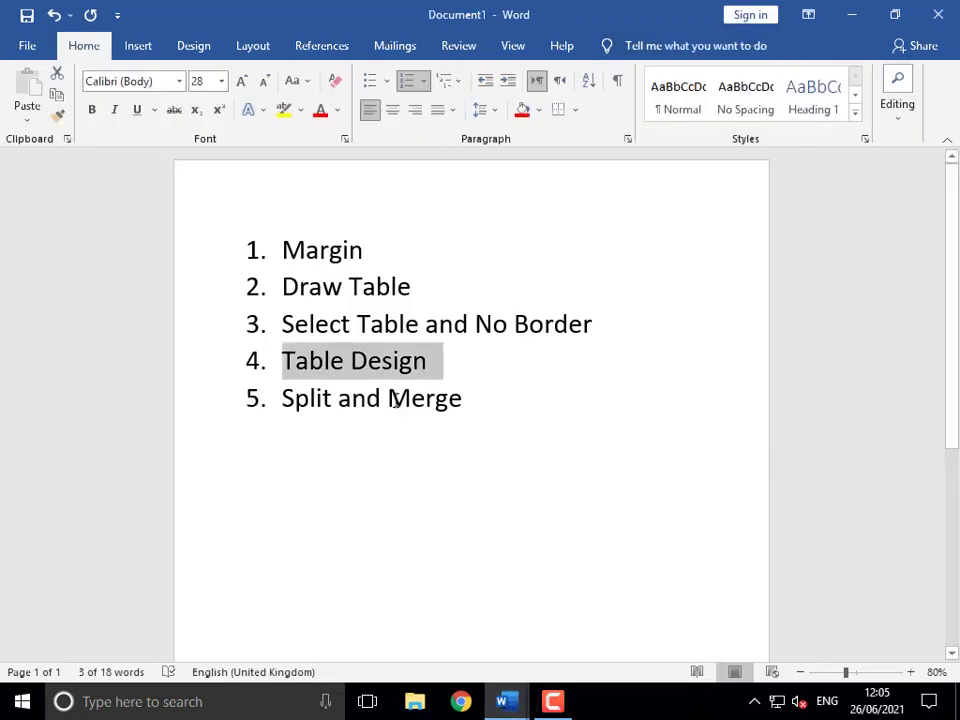
{"action": "left_click", "coordinate": [351, 444]}
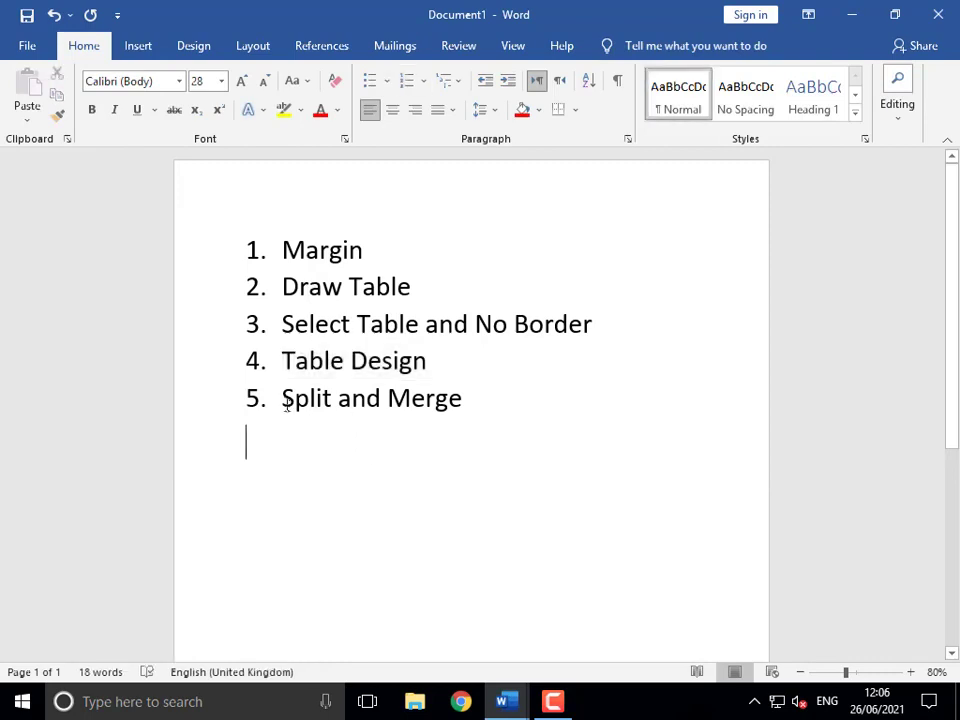
{"action": "left_click_drag", "start_coordinate": [295, 400], "coordinate": [475, 400]}
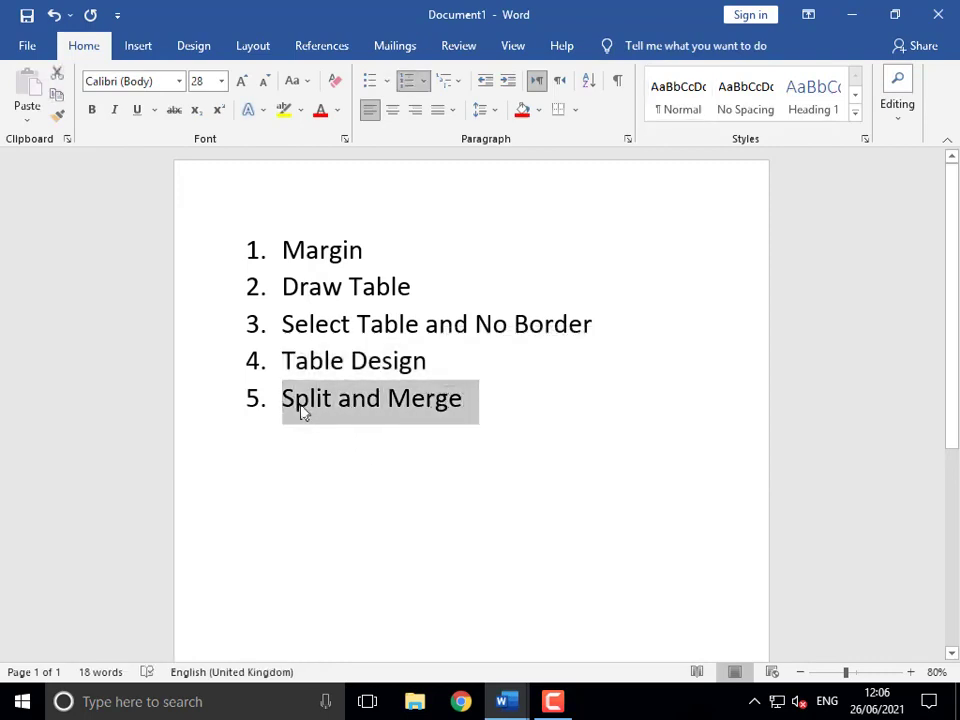
{"action": "left_click_drag", "start_coordinate": [368, 415], "coordinate": [287, 429]}
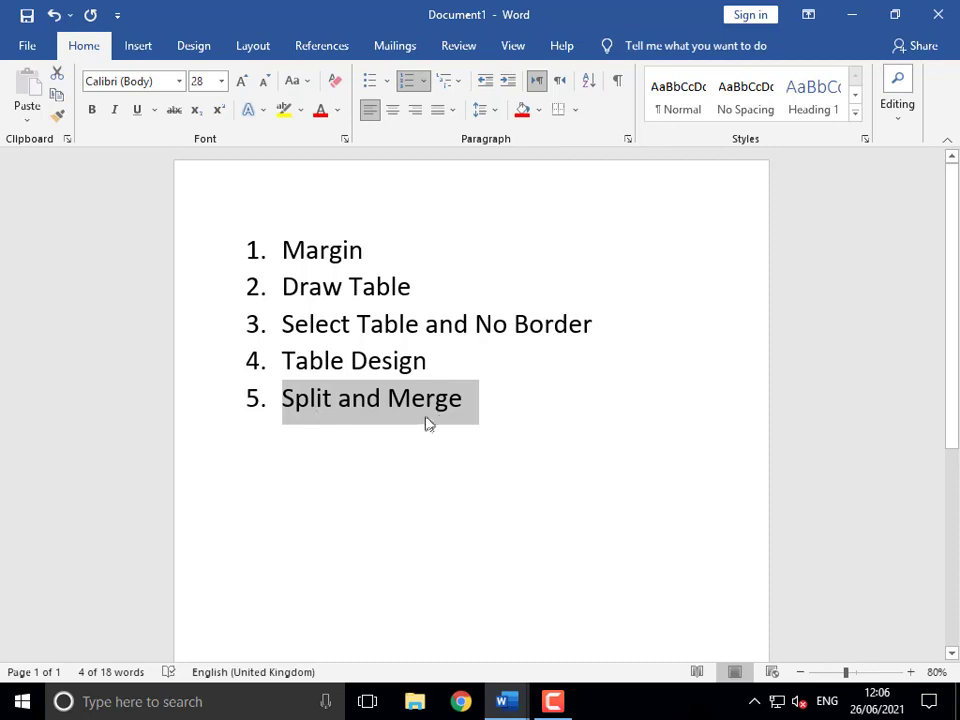
{"action": "mouse_move", "coordinate": [505, 700]}
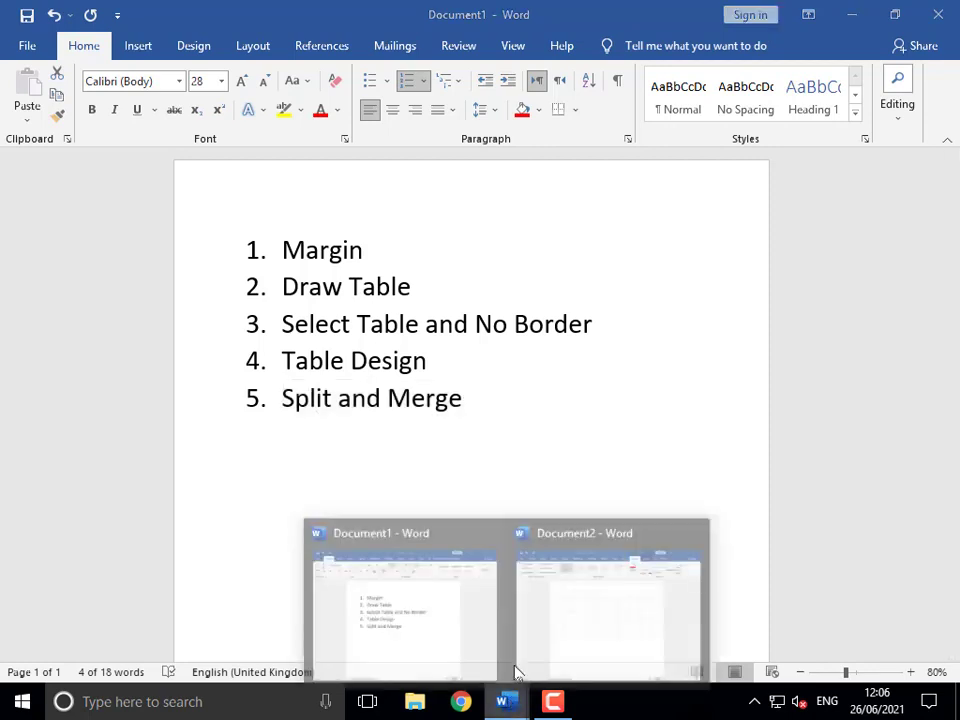
{"action": "left_click", "coordinate": [551, 621]}
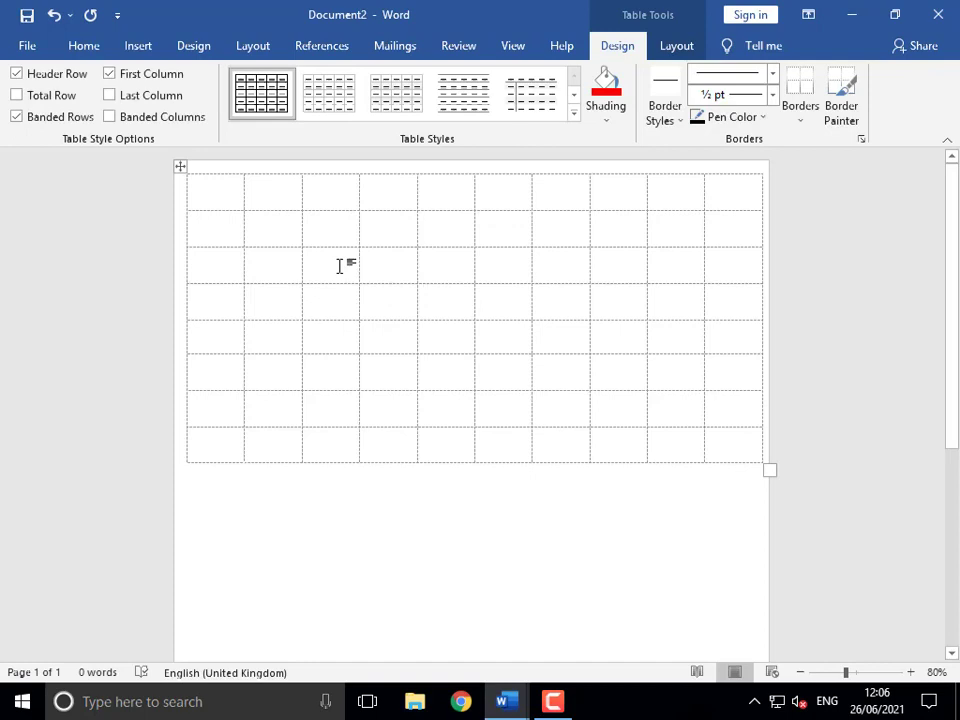
- Merge row 3's cells from column 3 to column 6 into one cell
{"action": "left_click_drag", "start_coordinate": [340, 265], "coordinate": [492, 270]}
{"action": "right_click", "coordinate": [494, 270]}
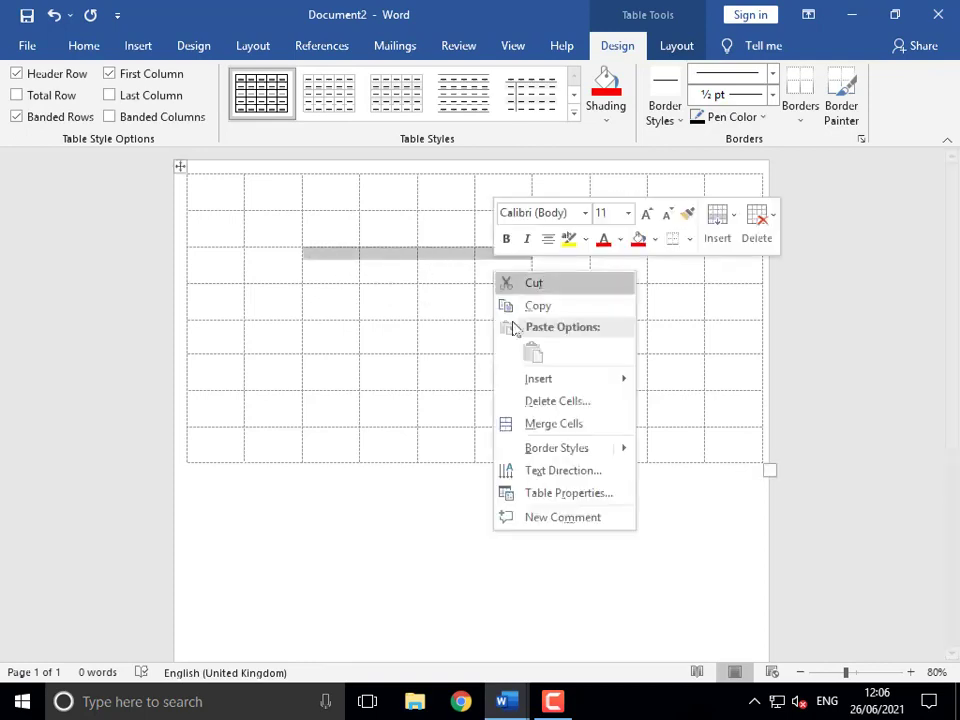
{"action": "left_click", "coordinate": [540, 425]}
{"action": "left_click", "coordinate": [384, 262]}
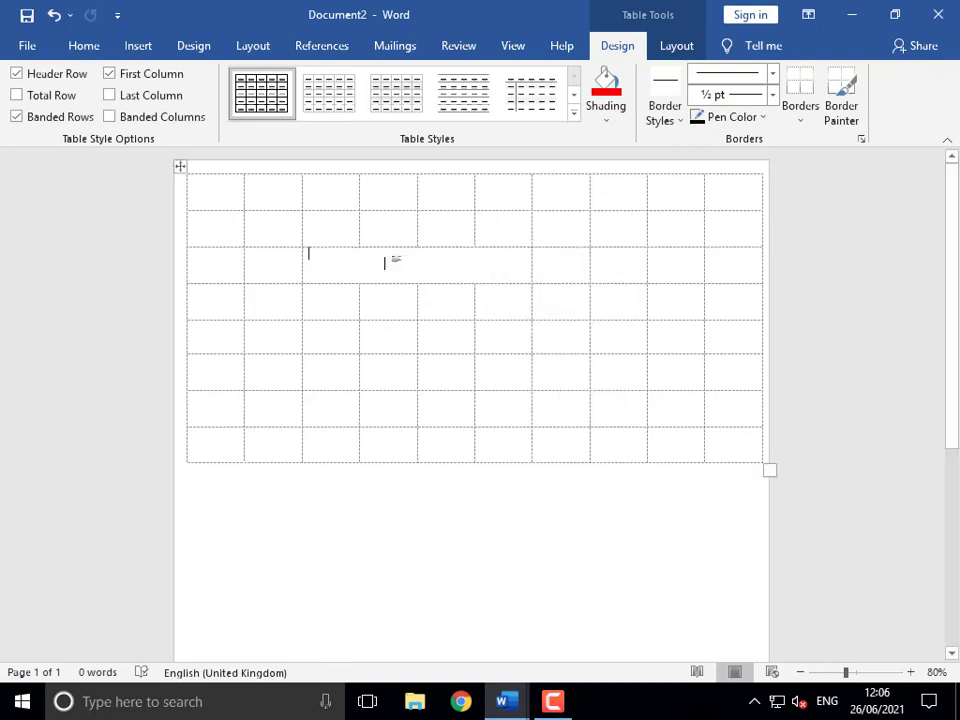
{"action": "left_click", "coordinate": [300, 266]}
{"action": "left_click", "coordinate": [474, 270]}
- Split the merged row 3 cell into six columns
{"action": "right_click", "coordinate": [441, 268]}
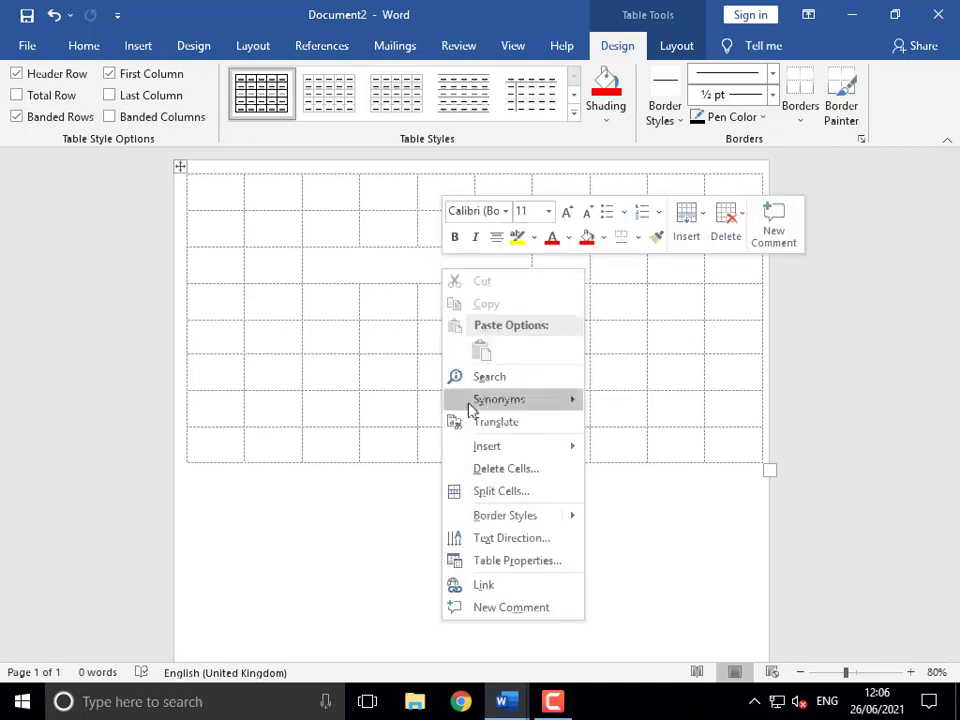
{"action": "left_click", "coordinate": [501, 491]}
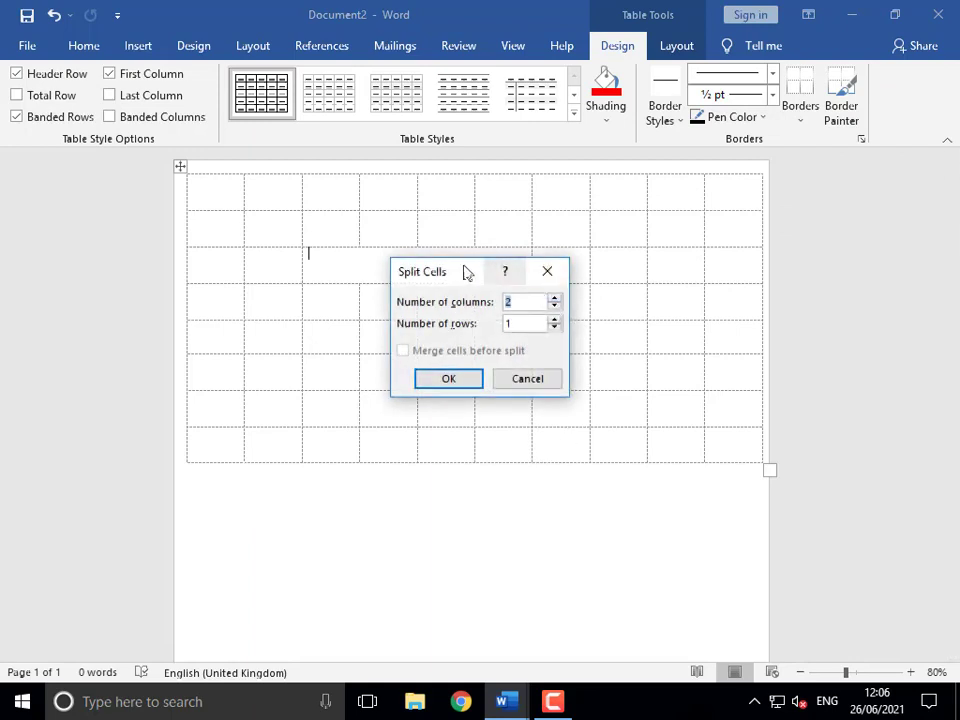
{"action": "left_click_drag", "start_coordinate": [465, 270], "coordinate": [634, 231]}
{"action": "left_click", "coordinate": [722, 258]}
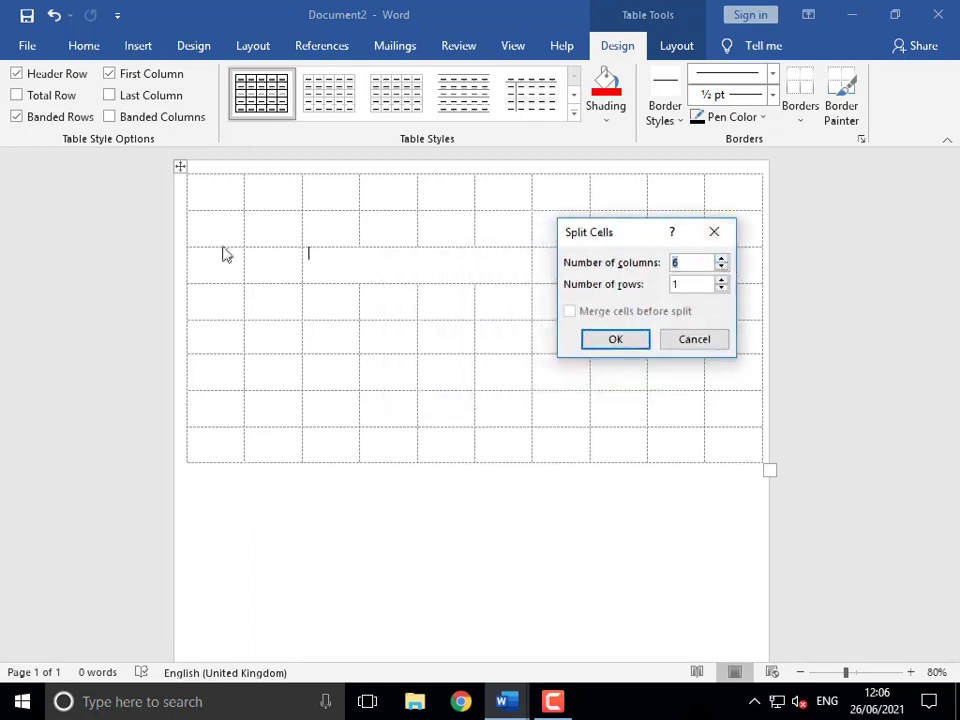
{"action": "left_click", "coordinate": [617, 341]}
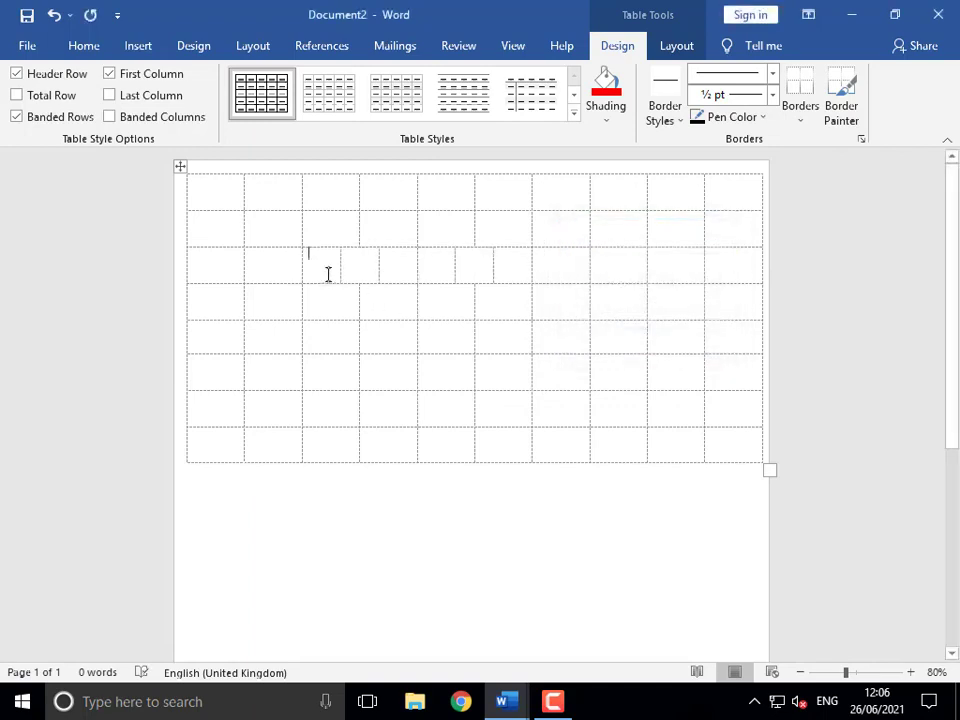
{"action": "left_click", "coordinate": [440, 270]}
- Merge the six small row 3 cells back into one
{"action": "left_click_drag", "start_coordinate": [509, 266], "coordinate": [336, 261]}
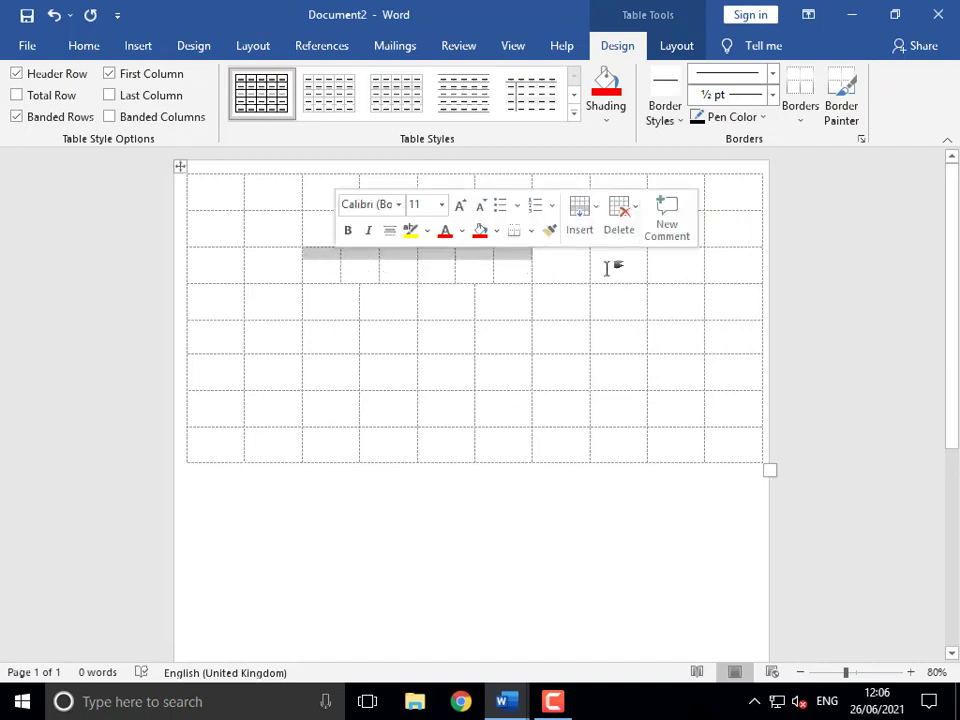
{"action": "right_click", "coordinate": [397, 265]}
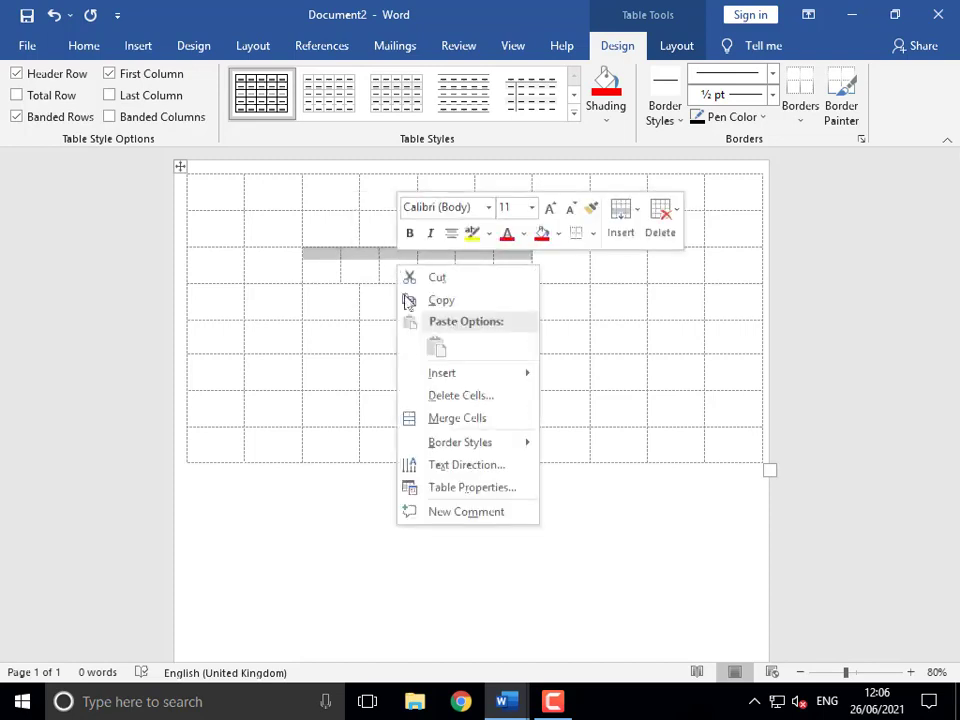
{"action": "left_click", "coordinate": [422, 418]}
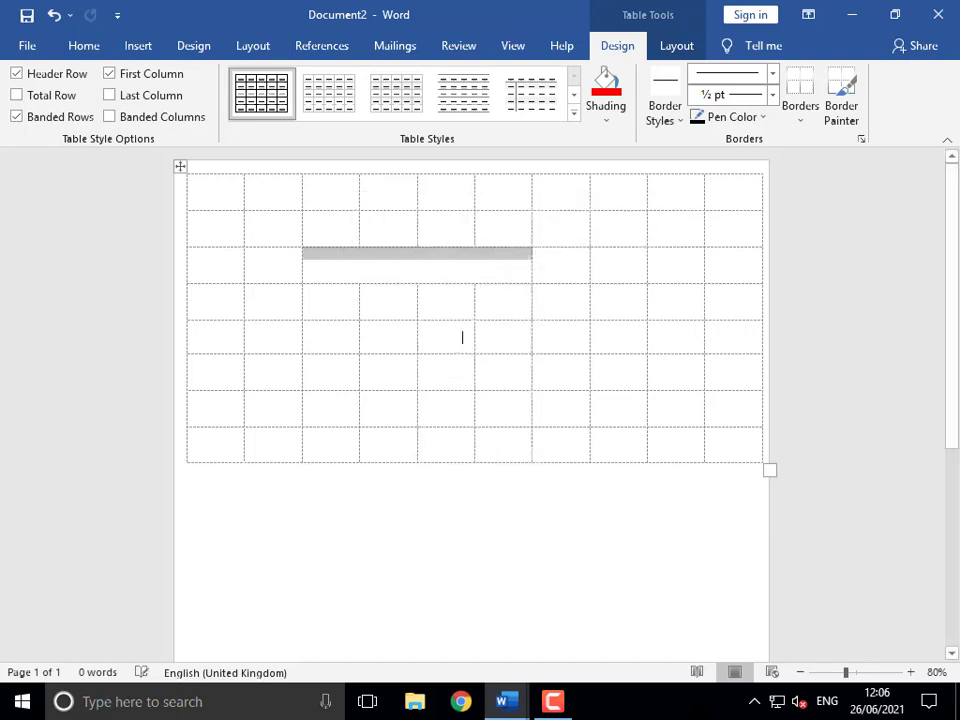
{"action": "left_click", "coordinate": [365, 273]}
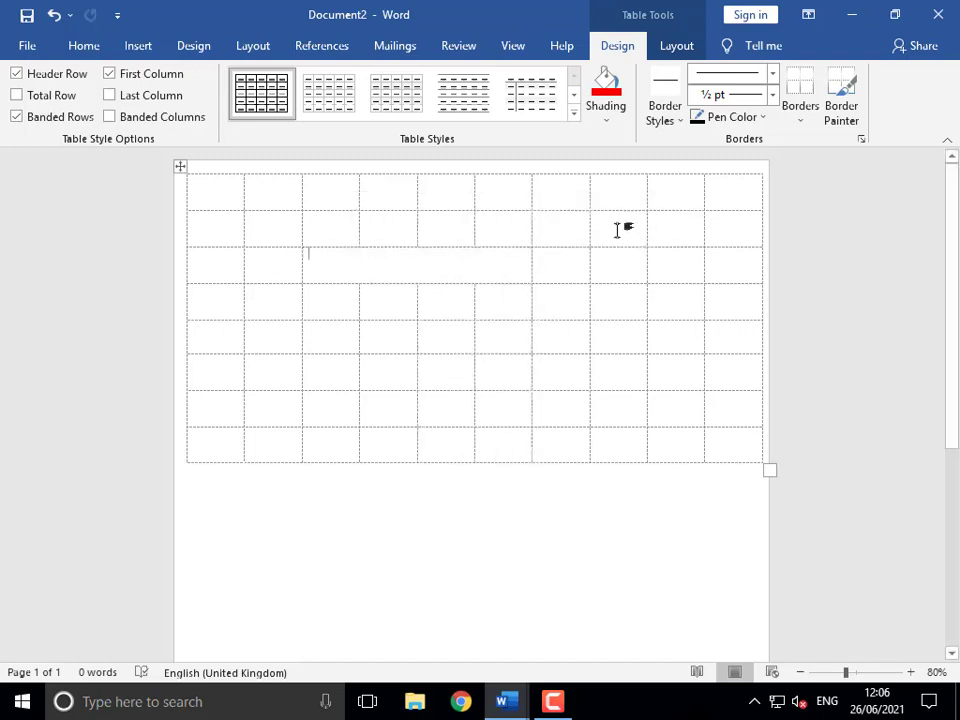
- Merge columns 8–9 across rows 2–5 into one tall cell
{"action": "left_click_drag", "start_coordinate": [617, 227], "coordinate": [688, 345]}
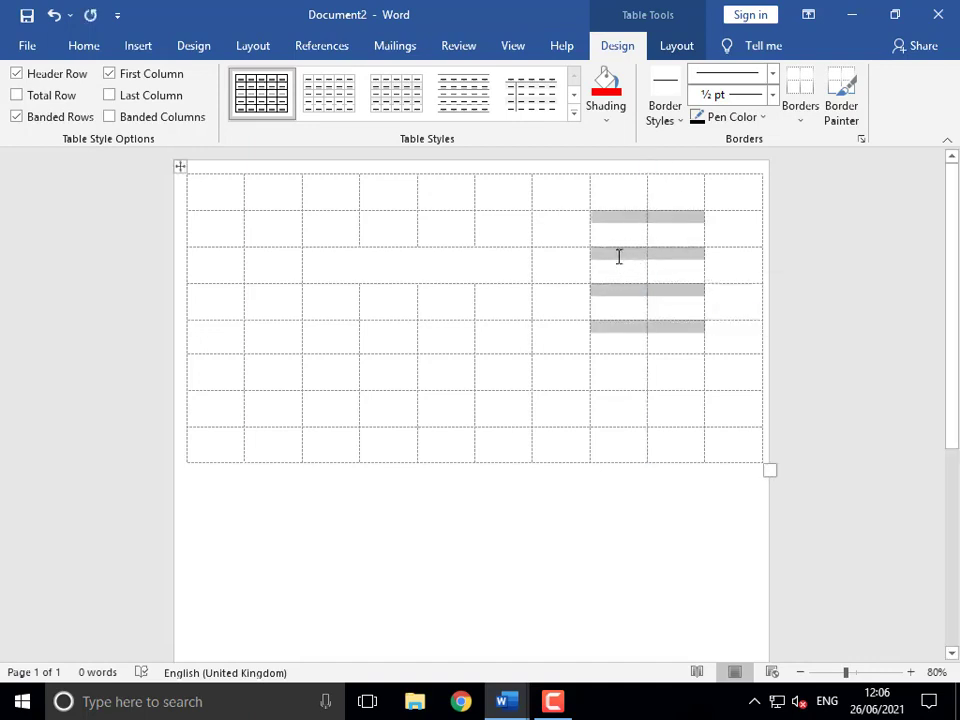
{"action": "right_click", "coordinate": [618, 257]}
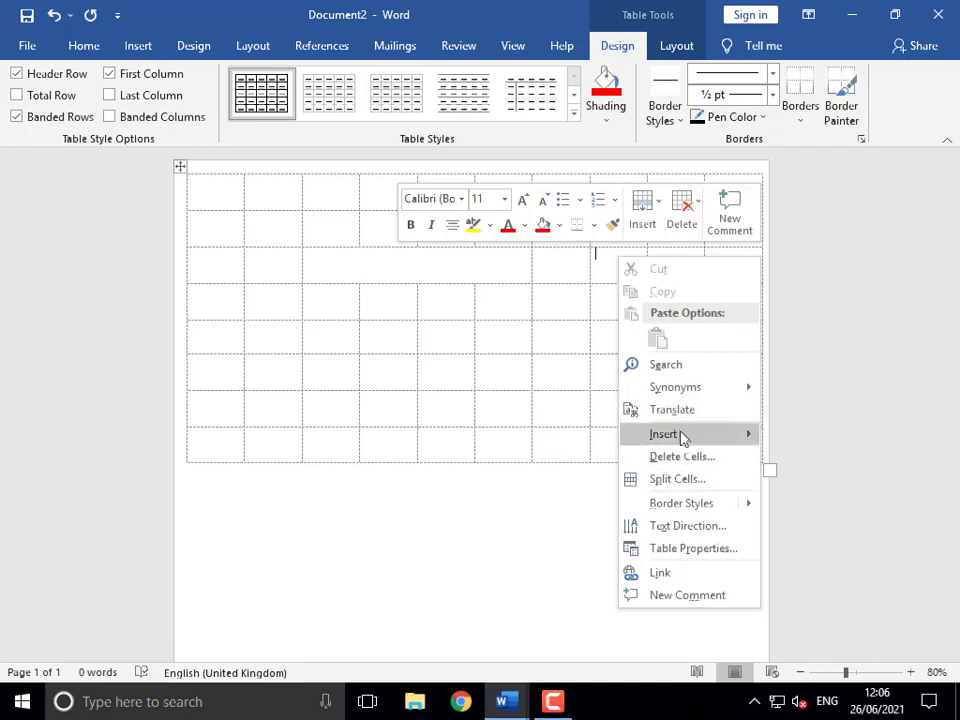
{"action": "left_click", "coordinate": [617, 229]}
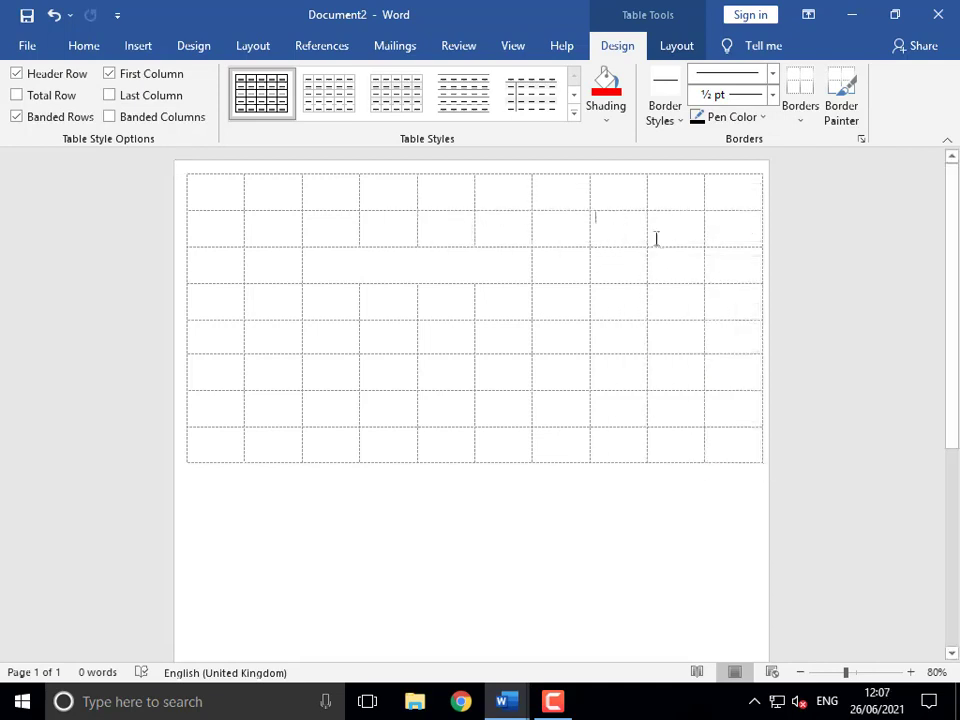
{"action": "left_click_drag", "start_coordinate": [656, 238], "coordinate": [684, 346]}
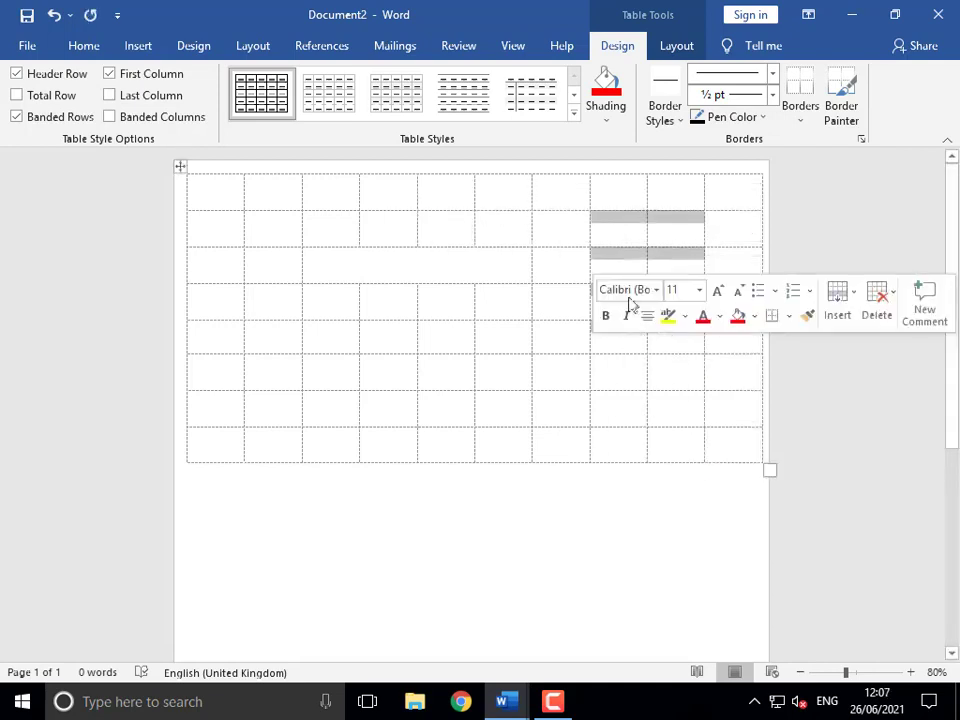
{"action": "right_click", "coordinate": [627, 227]}
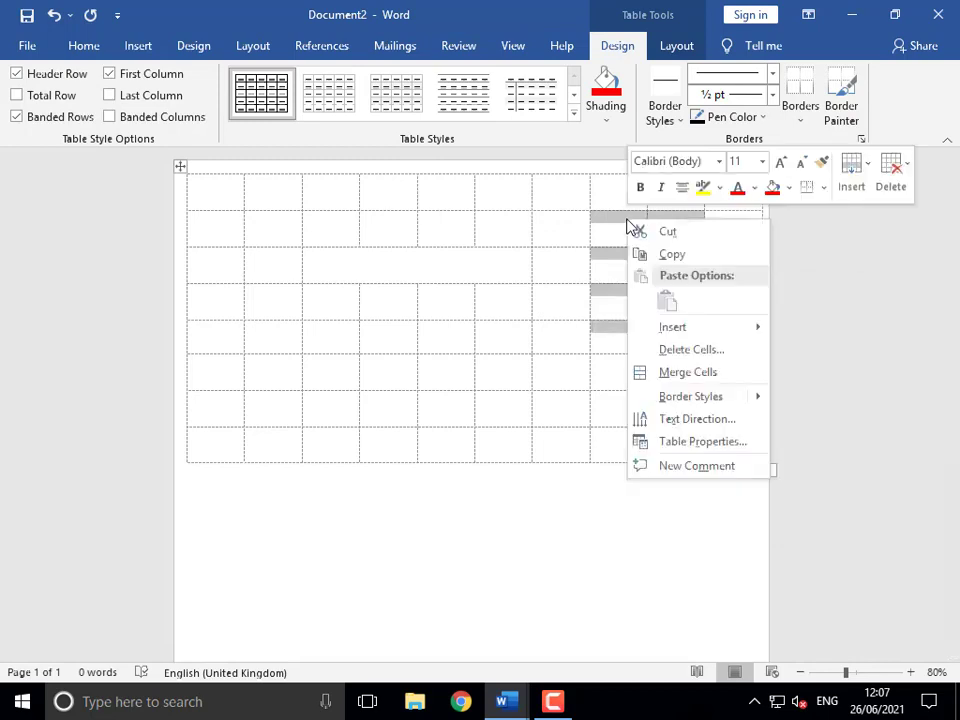
{"action": "left_click", "coordinate": [679, 372]}
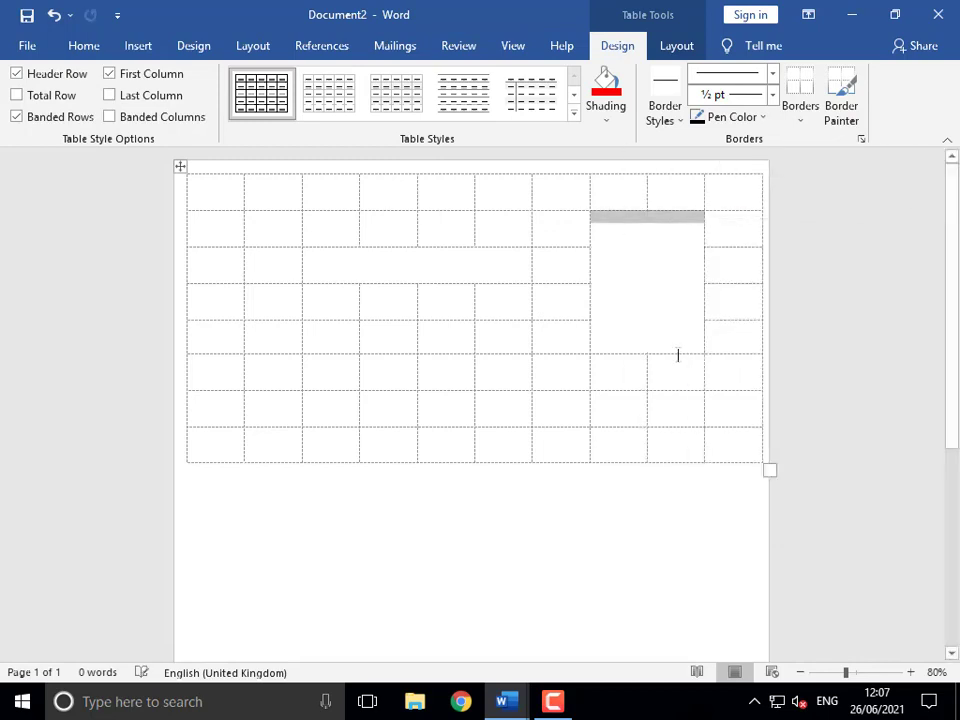
{"action": "left_click", "coordinate": [657, 240]}
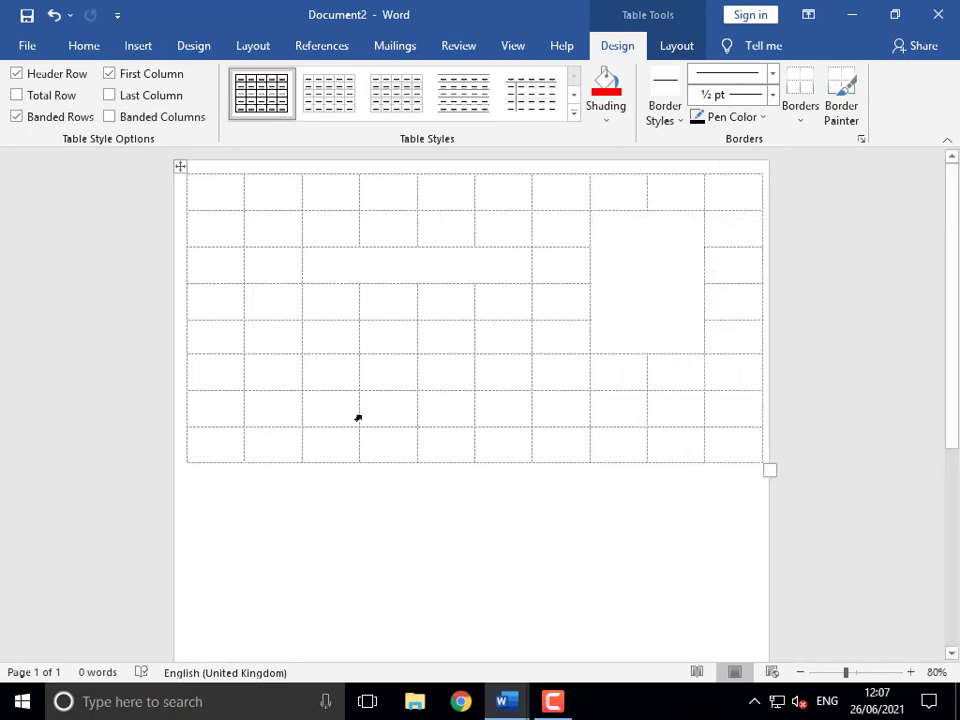
- Merge row 7's cells from column 2 onward into one long cell
{"action": "left_click_drag", "start_coordinate": [269, 409], "coordinate": [621, 414]}
{"action": "right_click", "coordinate": [447, 413]}
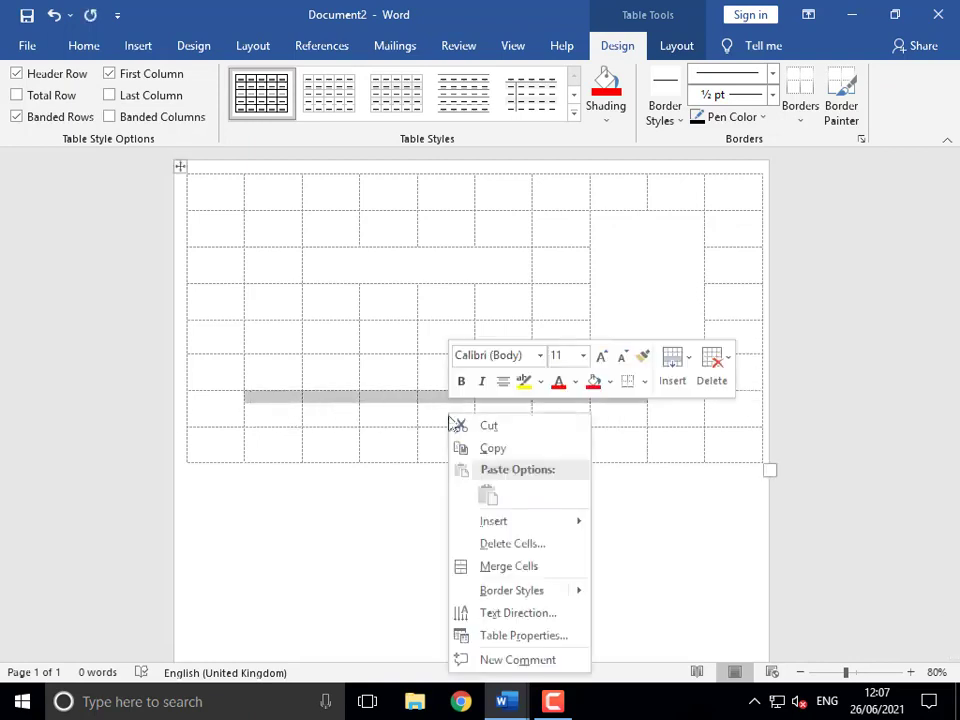
{"action": "left_click", "coordinate": [499, 569]}
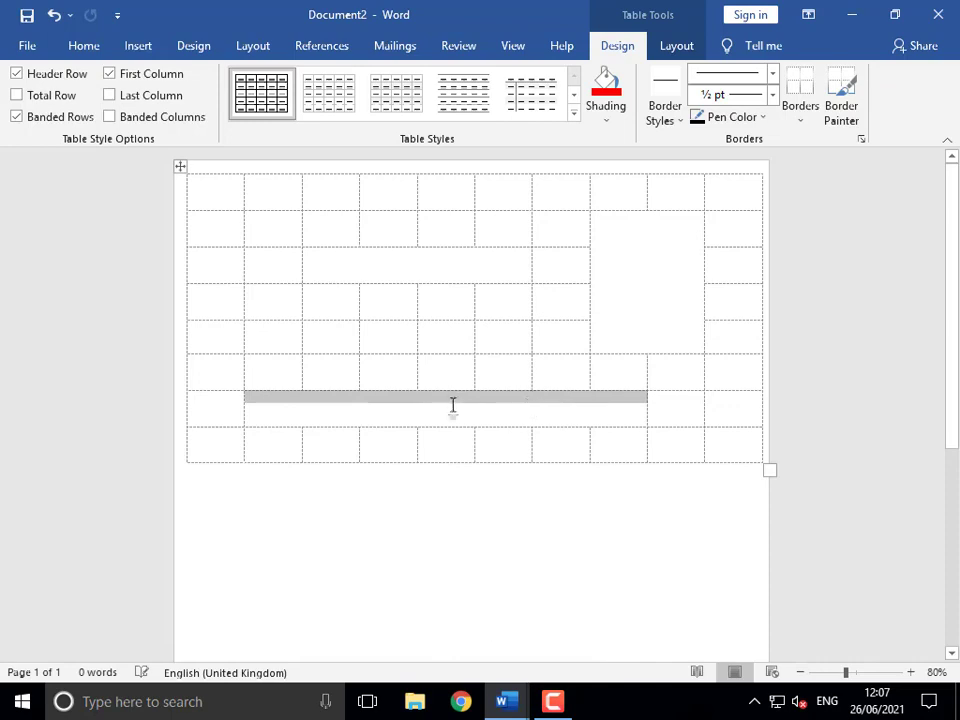
{"action": "left_click", "coordinate": [336, 407]}
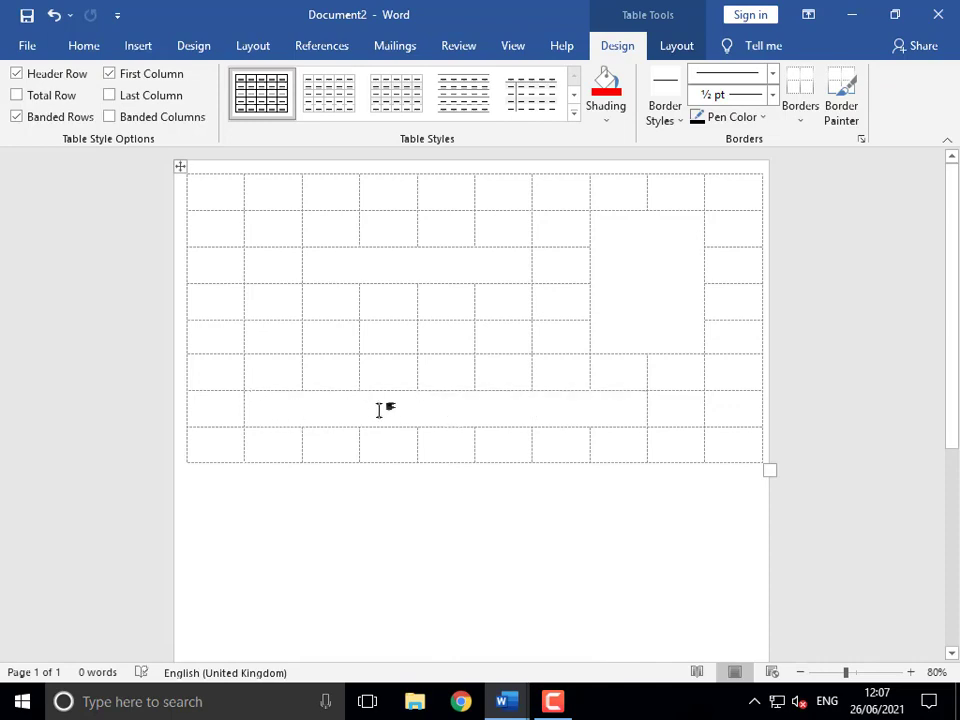
- Split the long row 7 cell into 12 columns
{"action": "right_click", "coordinate": [430, 411]}
{"action": "left_click", "coordinate": [483, 283]}
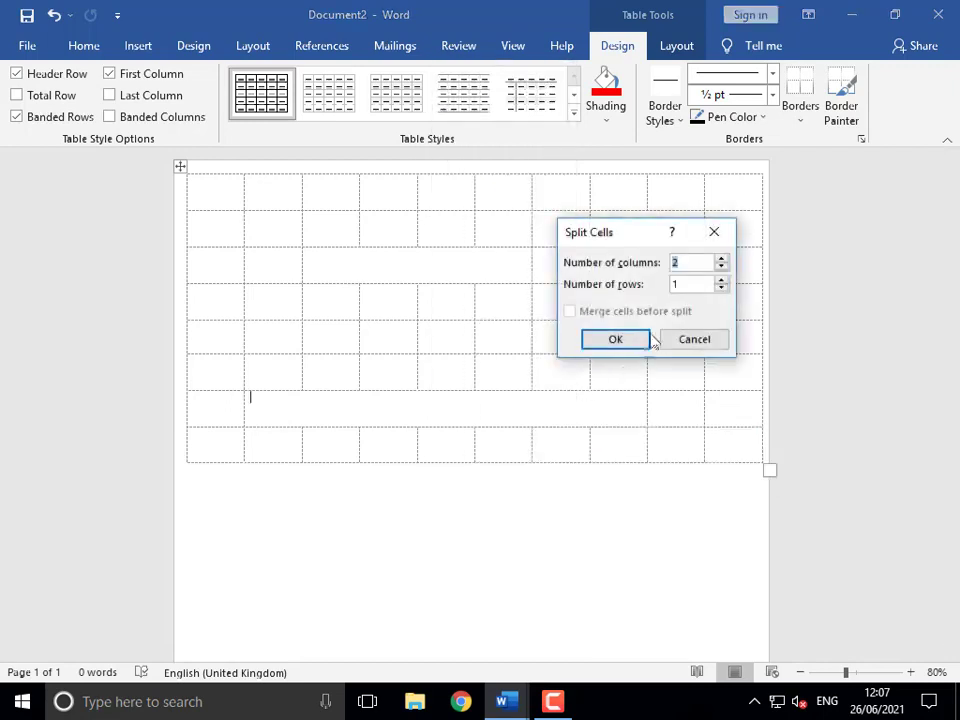
{"action": "left_click", "coordinate": [722, 259]}
{"action": "left_click", "coordinate": [615, 339]}
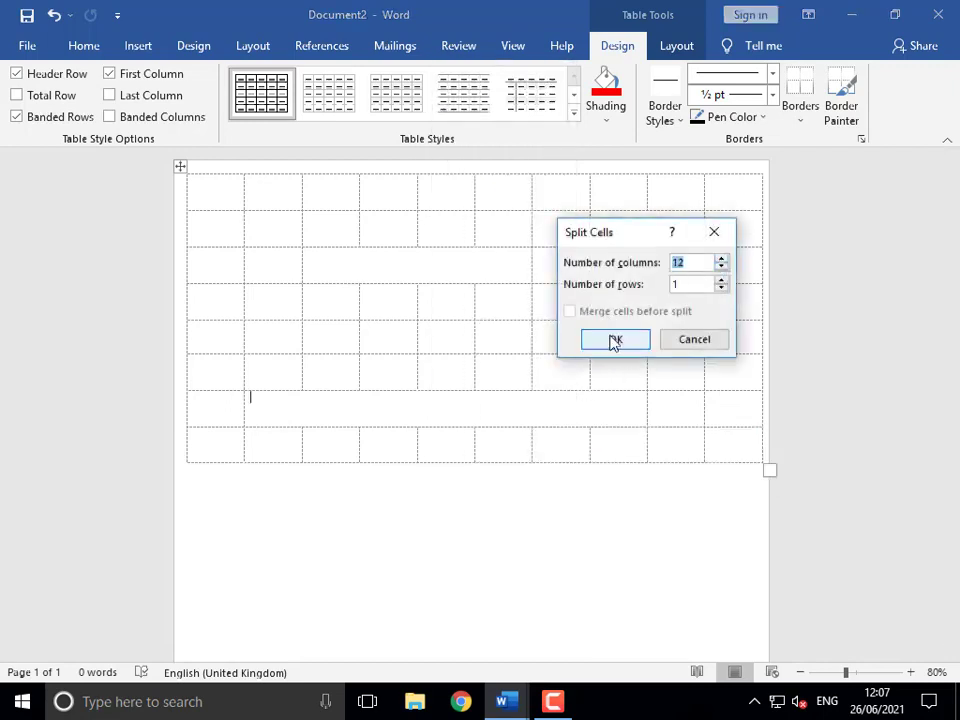
{"action": "left_click", "coordinate": [265, 421]}
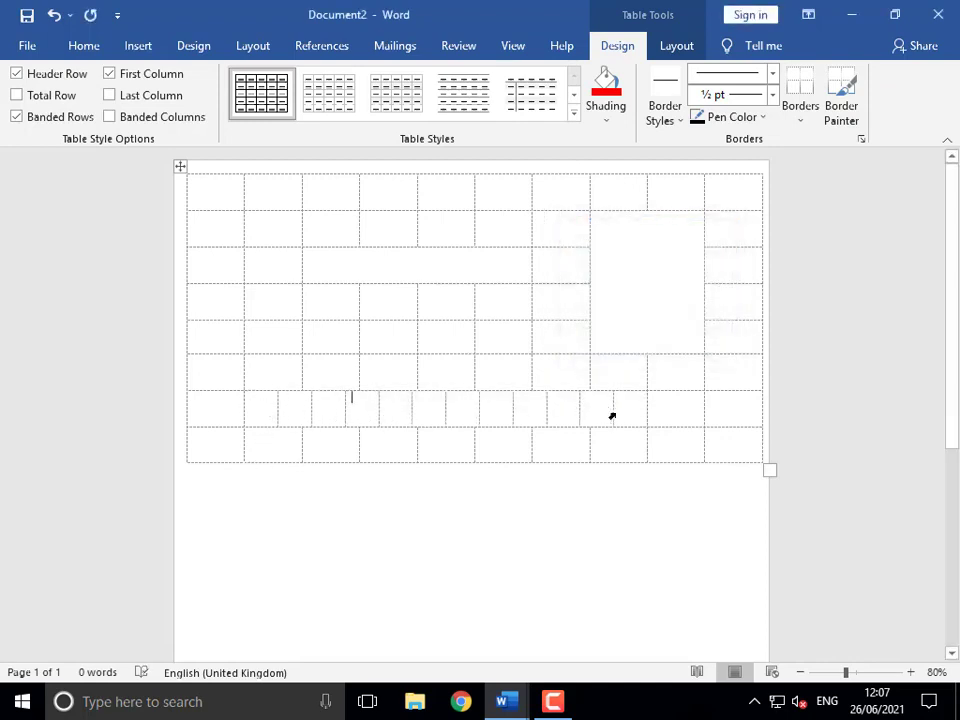
{"action": "left_click", "coordinate": [256, 409]}
- Give the 12 split row 7 cells solid borders with All Borders
{"action": "left_click_drag", "start_coordinate": [318, 397], "coordinate": [628, 411]}
{"action": "left_click", "coordinate": [800, 116]}
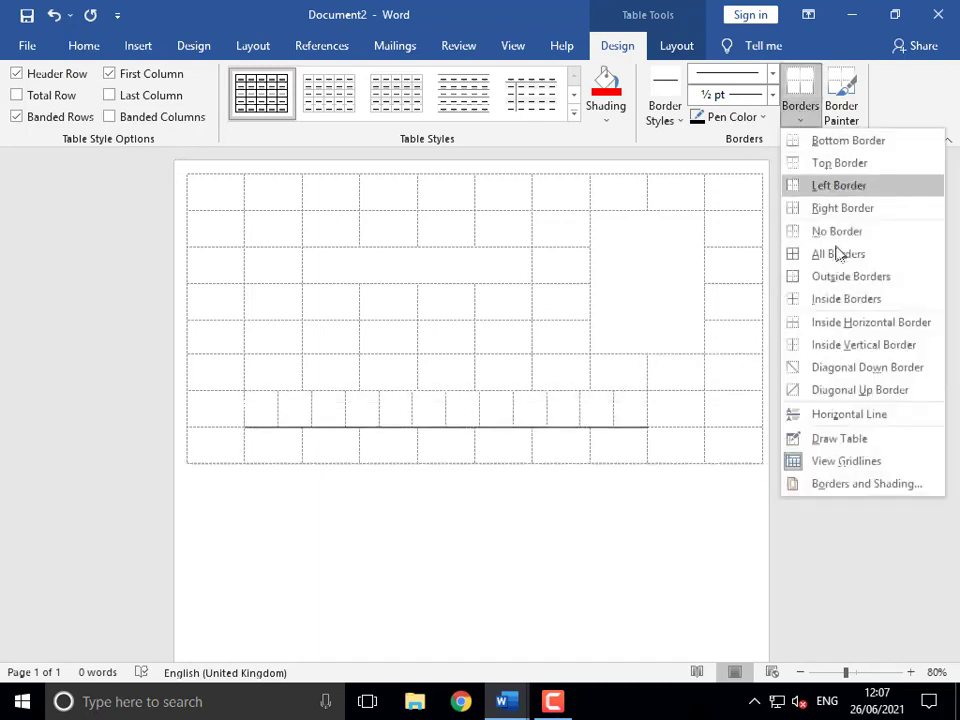
{"action": "left_click", "coordinate": [836, 250]}
{"action": "left_click", "coordinate": [267, 418]}
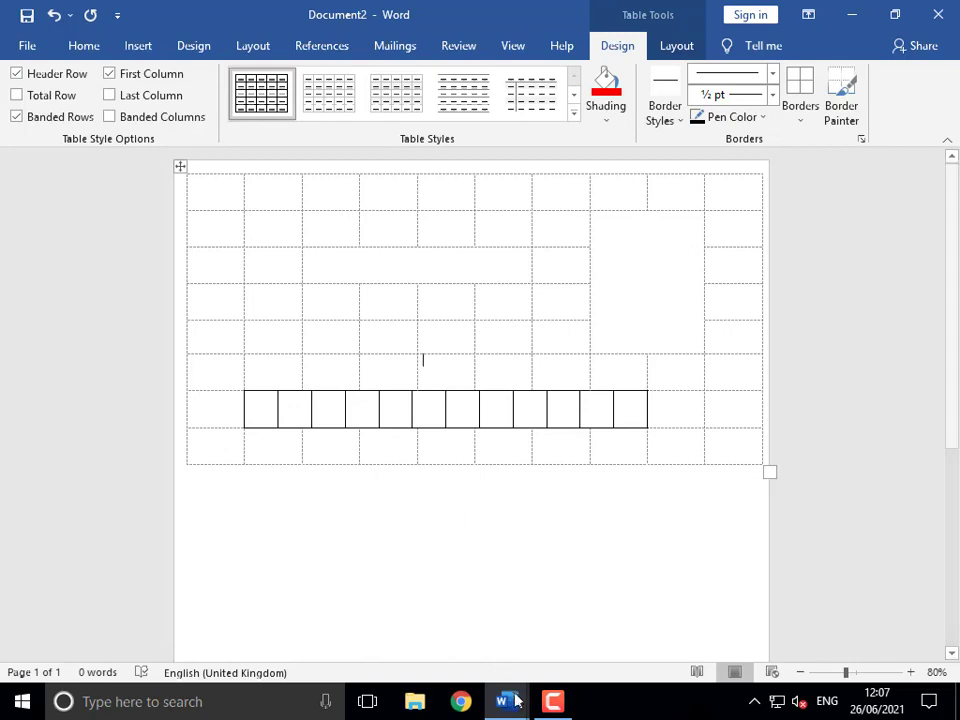
- Switch back to Document1 and select its five-item numbered list
{"action": "mouse_move", "coordinate": [505, 701]}
{"action": "left_click", "coordinate": [470, 630]}
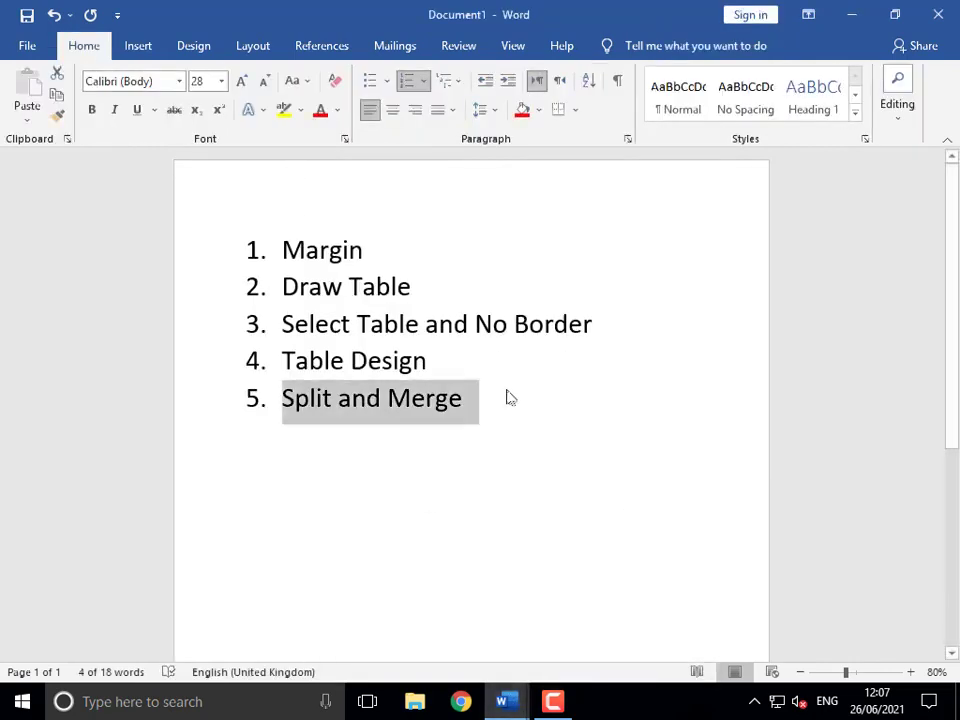
{"action": "left_click_drag", "start_coordinate": [497, 405], "coordinate": [241, 256]}
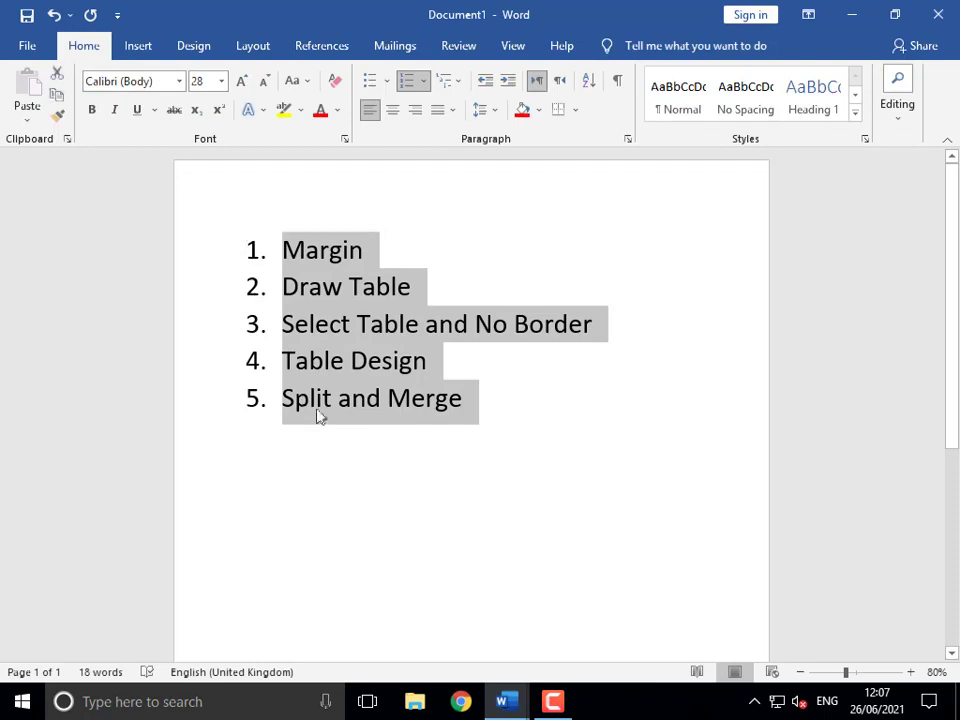
{"action": "left_click", "coordinate": [336, 437]}
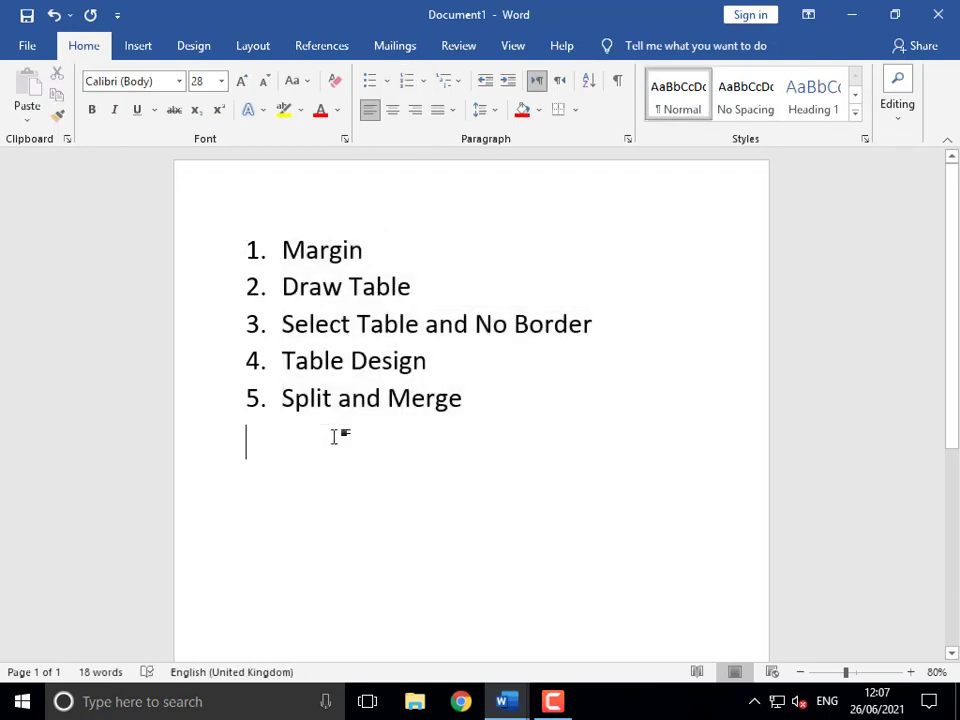